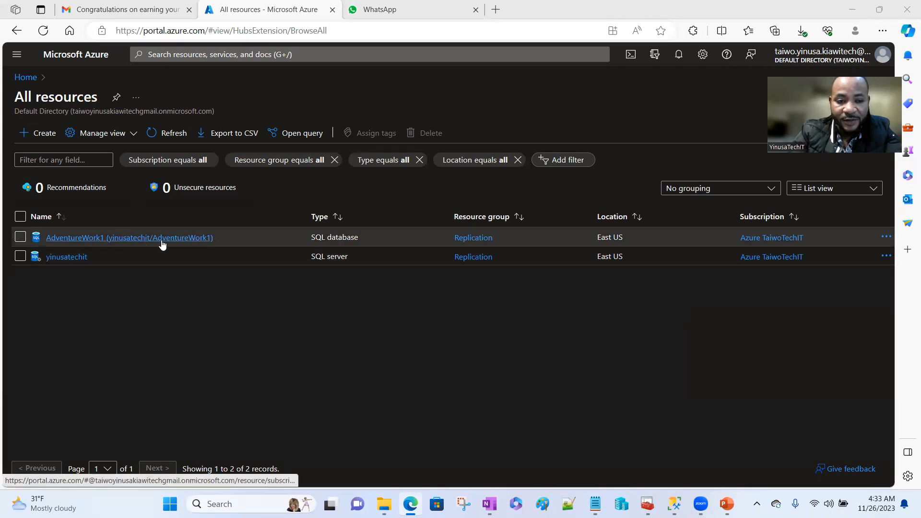
# - Minimize the Azure portal and open the BACKUP (B:) drive in File Explorer
pyautogui.click(854, 11)
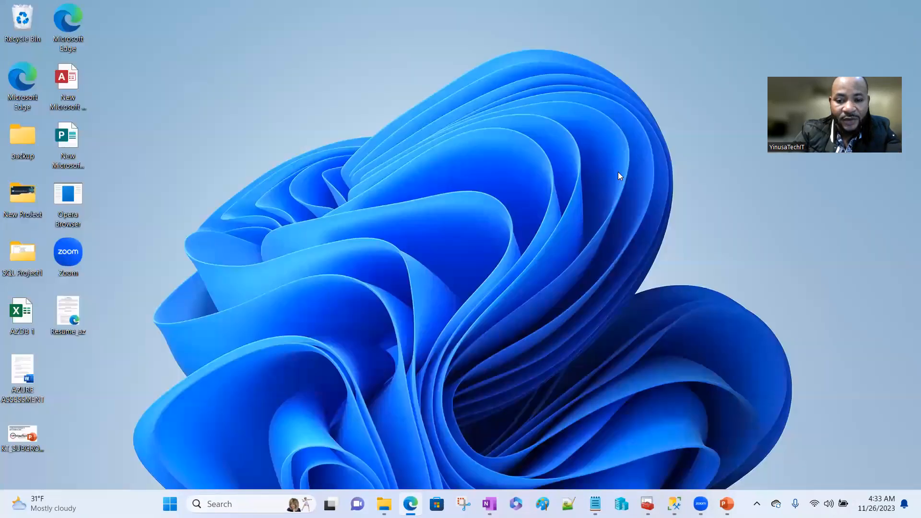
pyautogui.moveTo(384, 504)
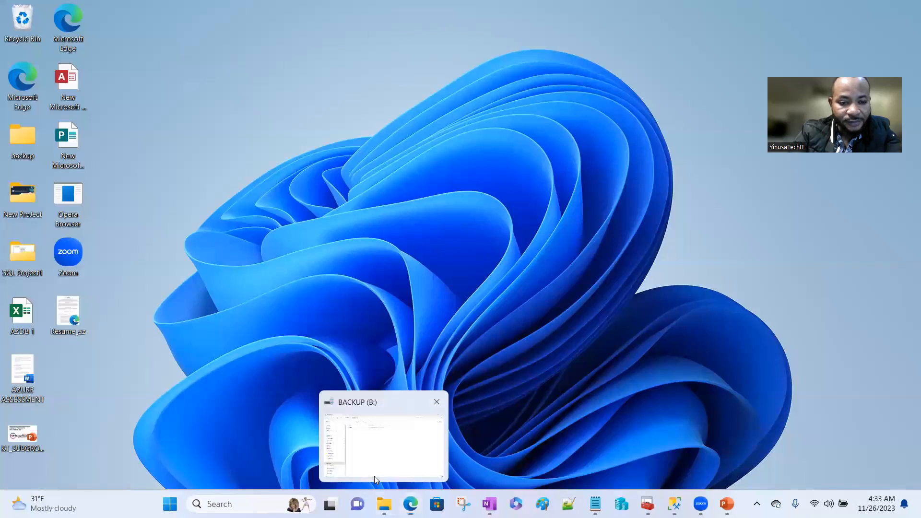
pyautogui.click(374, 476)
pyautogui.click(49, 383)
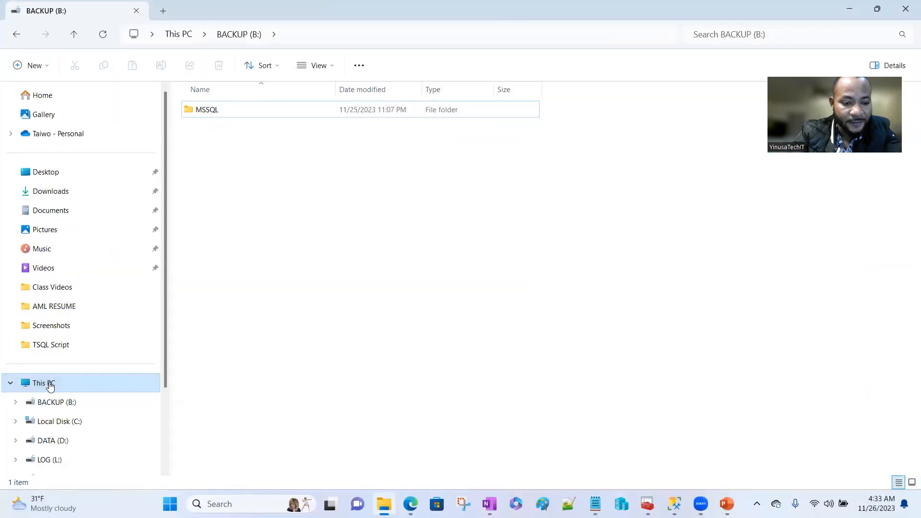
pyautogui.click(267, 107)
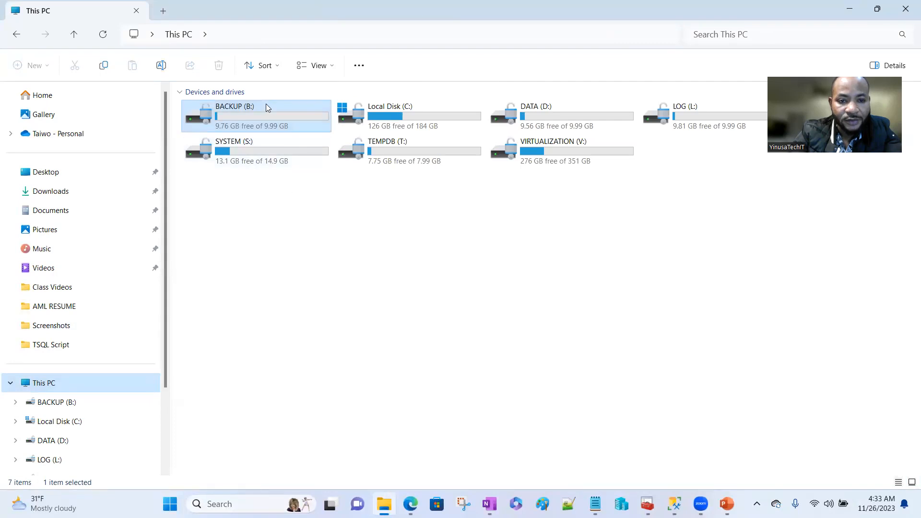
pyautogui.doubleClick(267, 114)
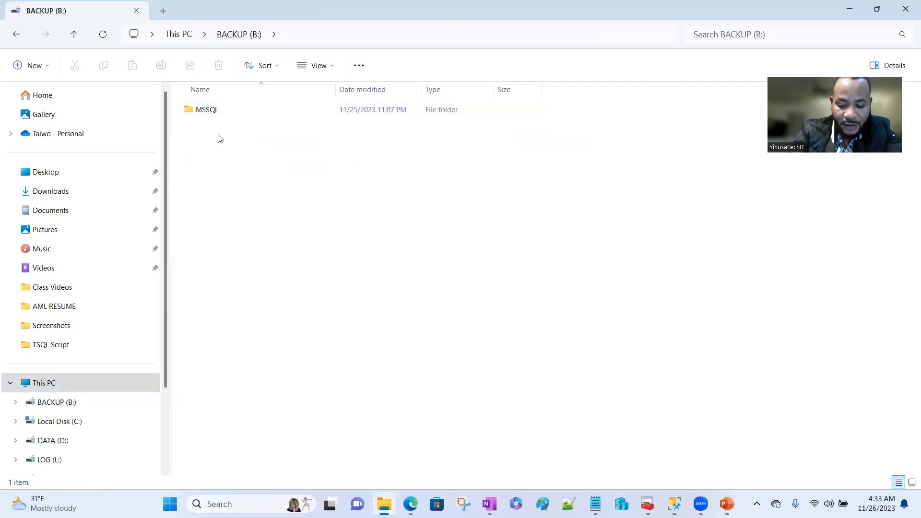
# - Create a new folder named FilesShare beside MSSQL on the drive
pyautogui.rightClick(219, 138)
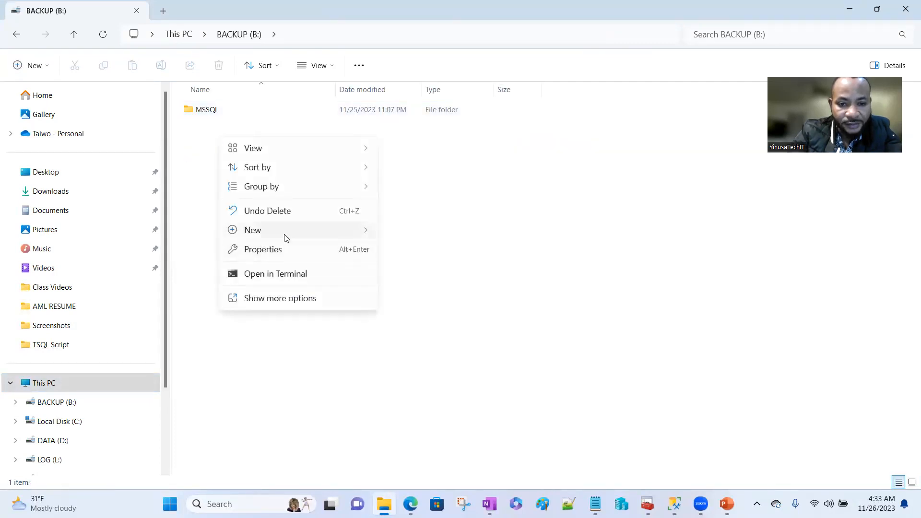
pyautogui.moveTo(283, 231)
pyautogui.click(423, 237)
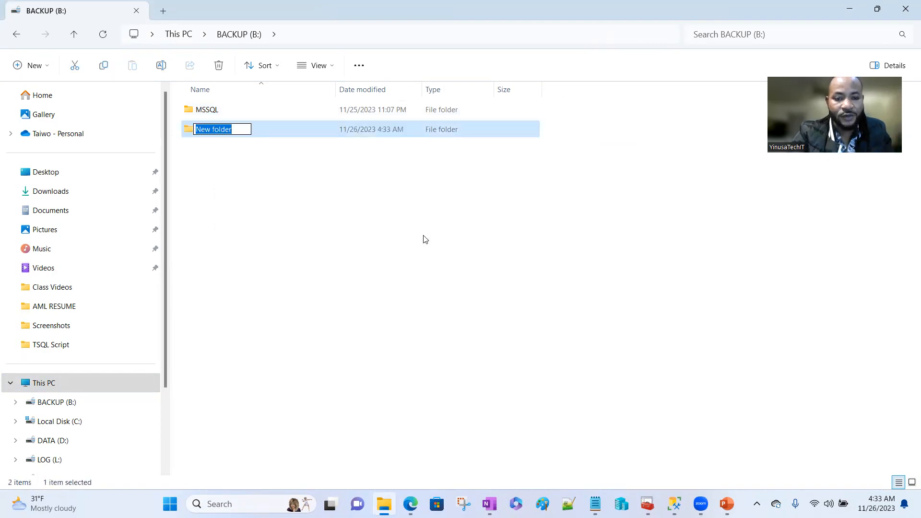
pyautogui.write('Fi')
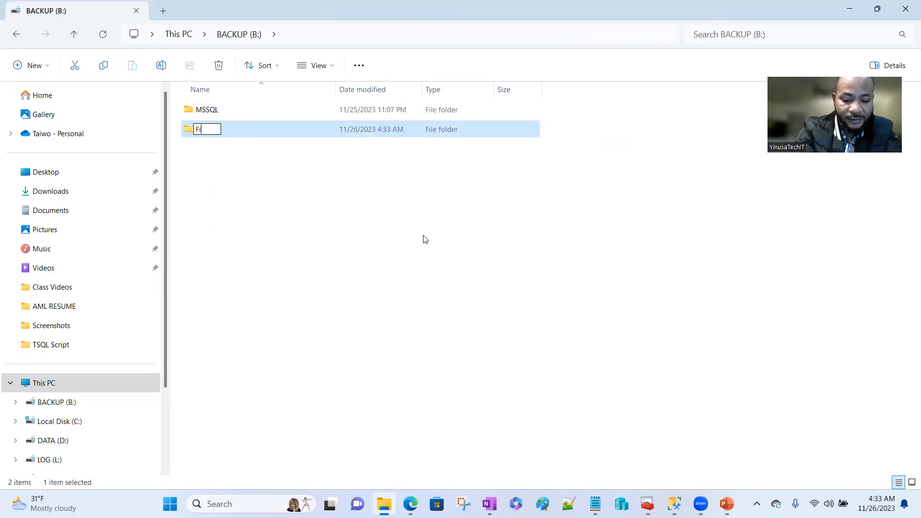
pyautogui.write('lesShare')
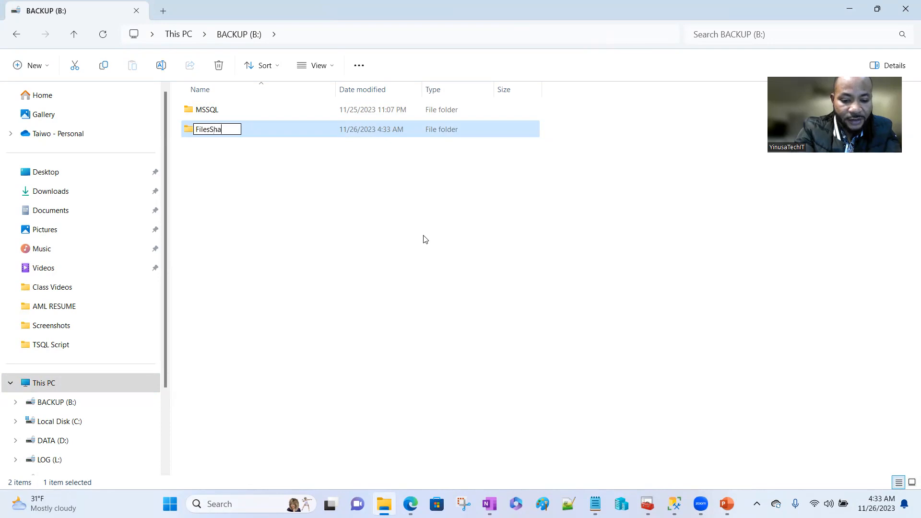
pyautogui.click(307, 200)
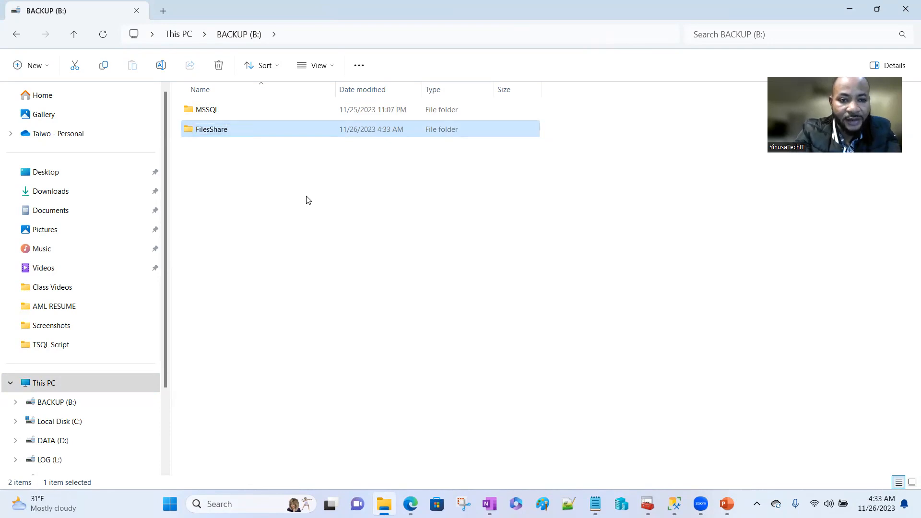
pyautogui.rightClick(217, 132)
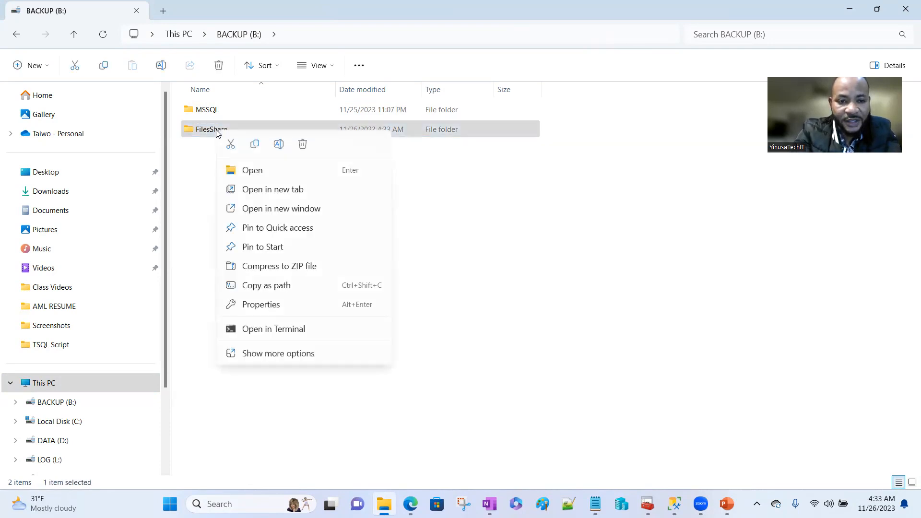
# - Open the Sharing settings in FilesShare's properties and list people to share with
pyautogui.click(261, 307)
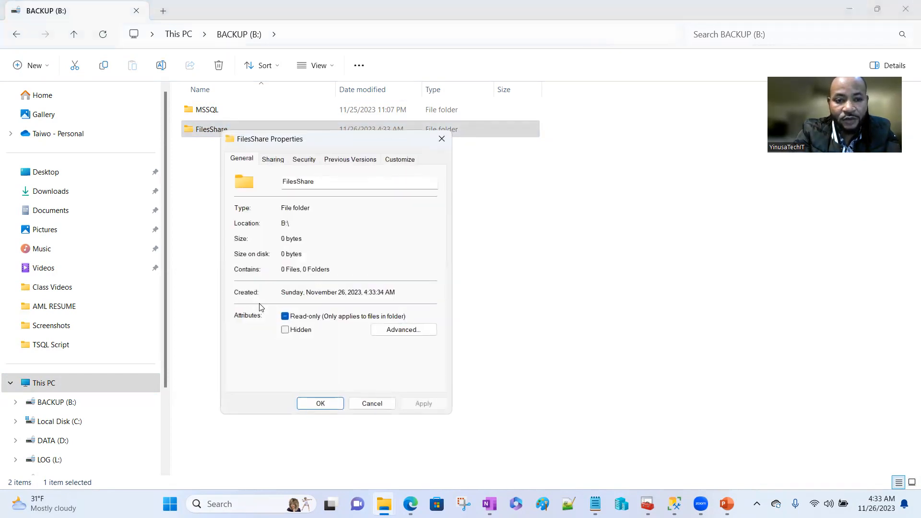
pyautogui.click(272, 160)
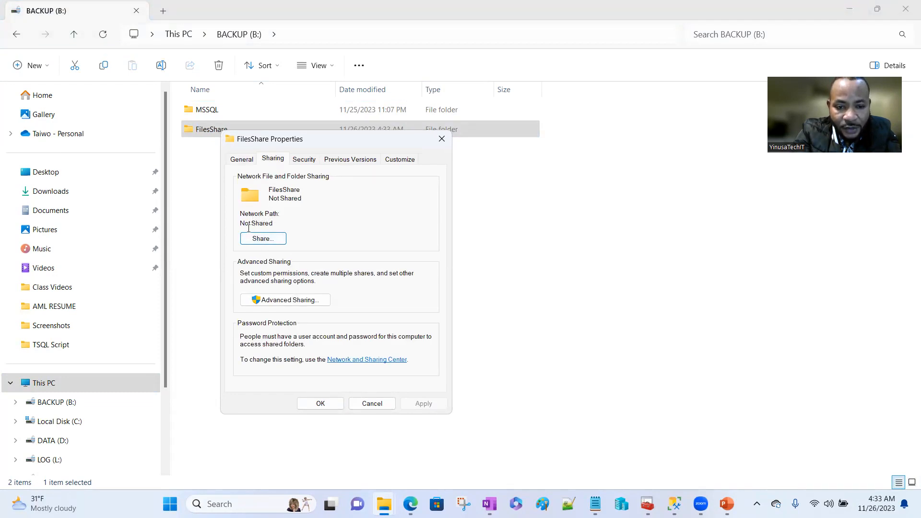
pyautogui.click(271, 240)
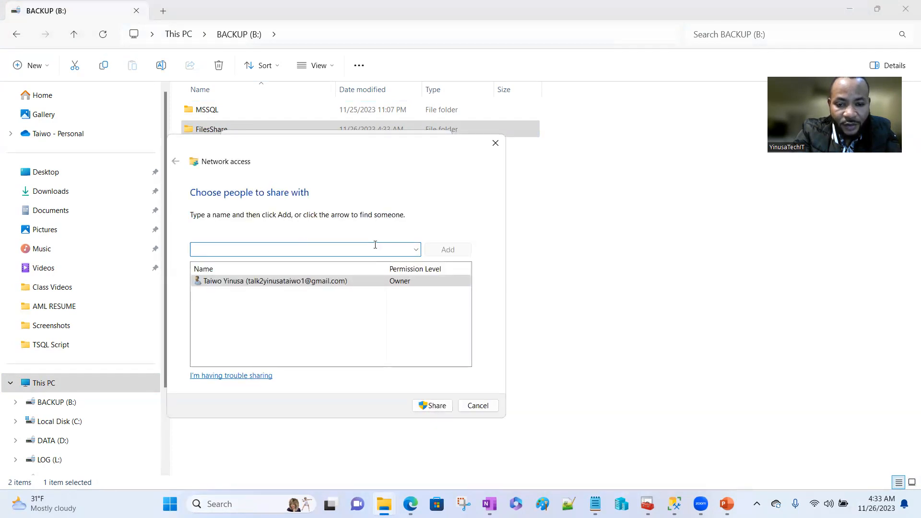
pyautogui.click(416, 250)
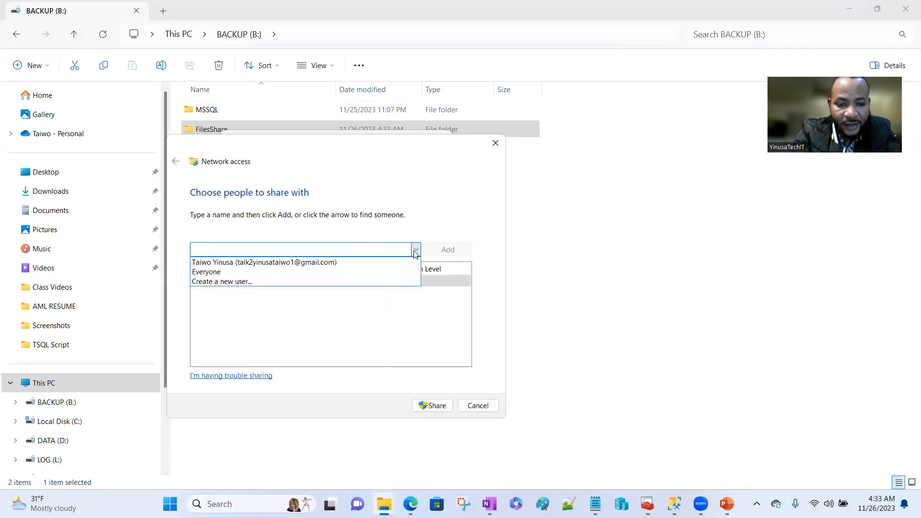
# - Add Everyone with Read/Write permission and confirm the share as \\YINUSA\FilesShare
pyautogui.click(233, 272)
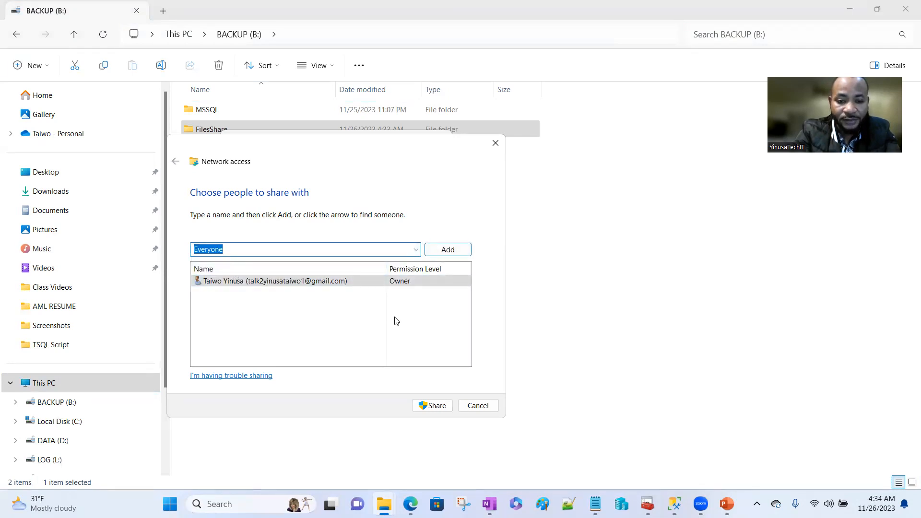
pyautogui.click(449, 250)
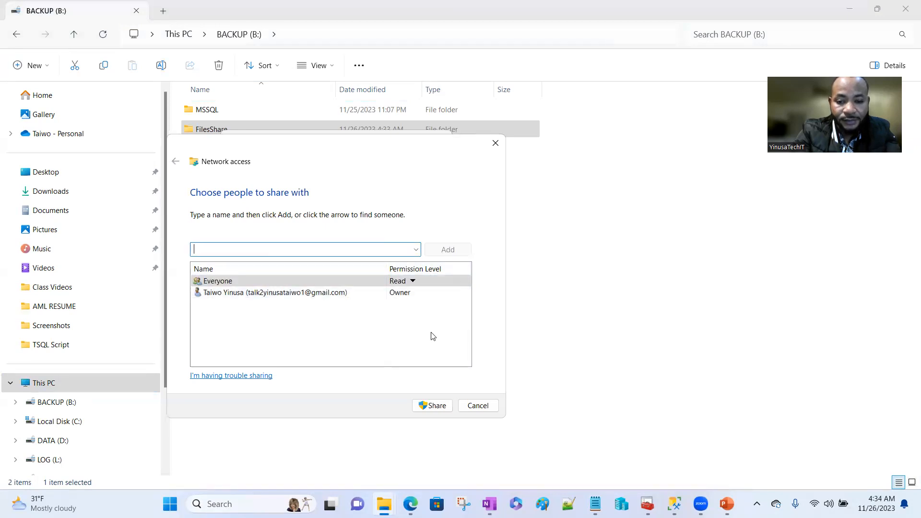
pyautogui.click(413, 282)
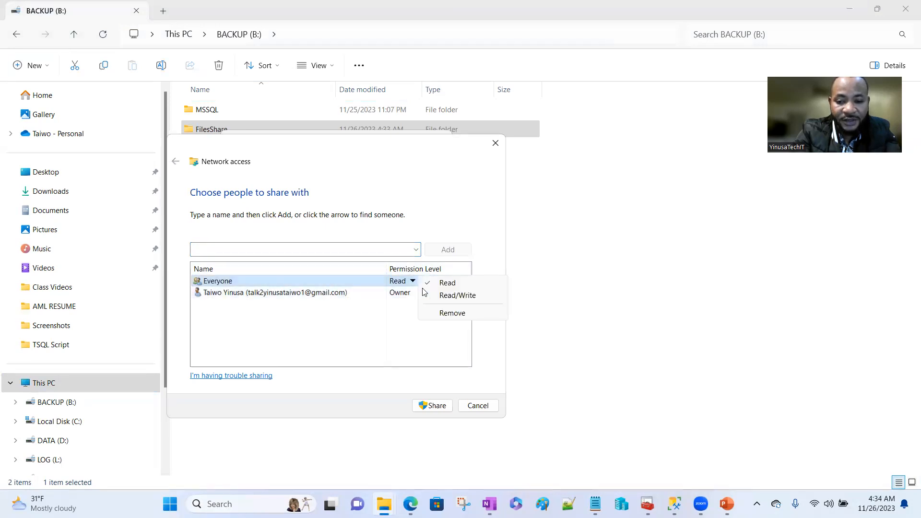
pyautogui.click(453, 296)
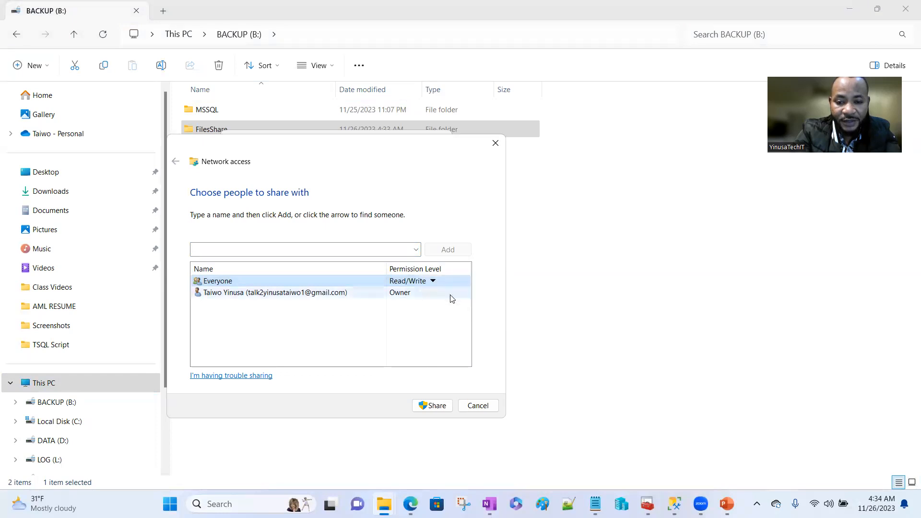
pyautogui.click(432, 407)
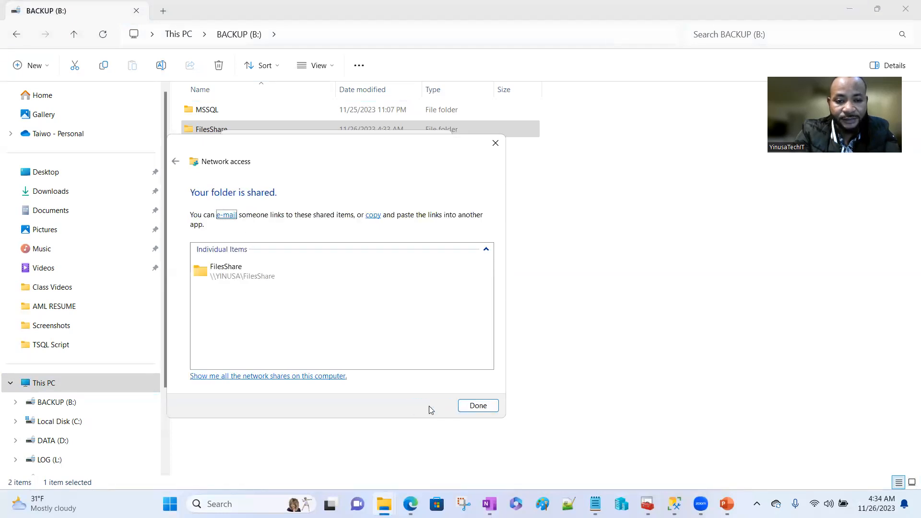
pyautogui.click(488, 406)
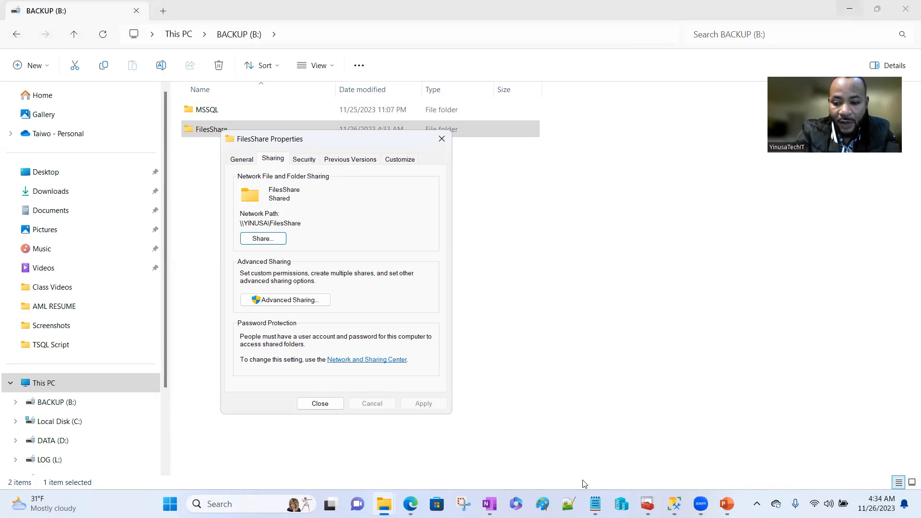
pyautogui.moveTo(674, 499)
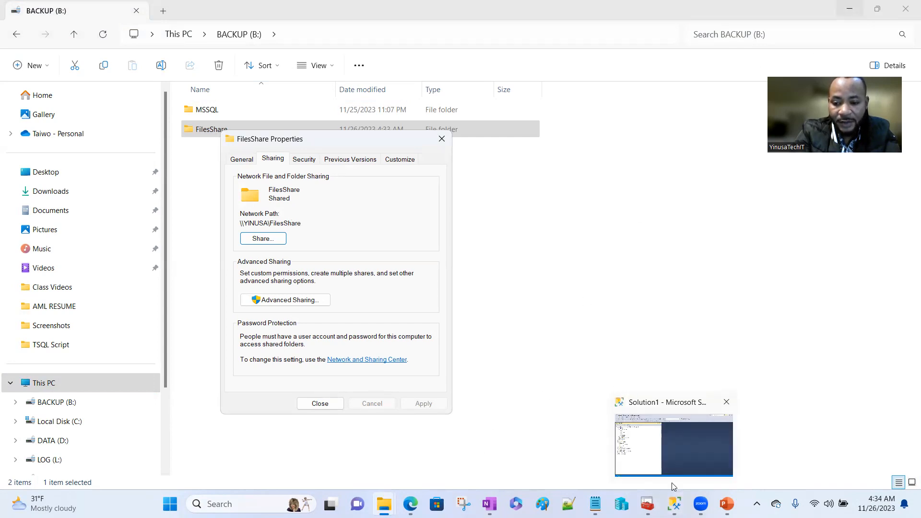
# - Switch to Management Studio and toggle System Databases in the YINUSA\TEST Object Explorer
pyautogui.click(679, 454)
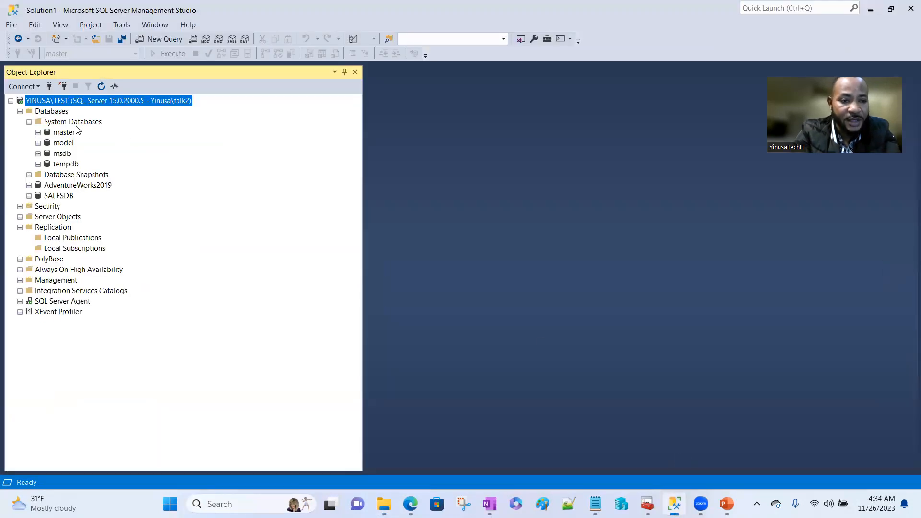
pyautogui.click(29, 122)
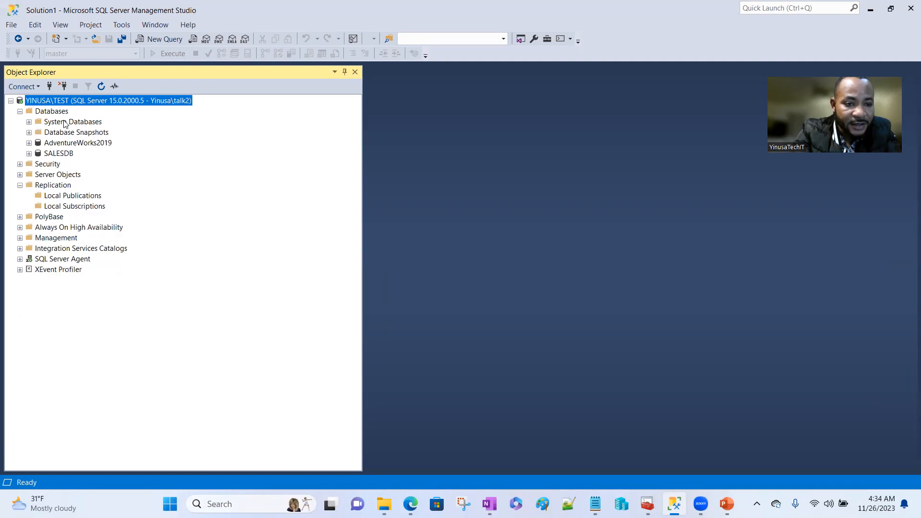
pyautogui.click(29, 122)
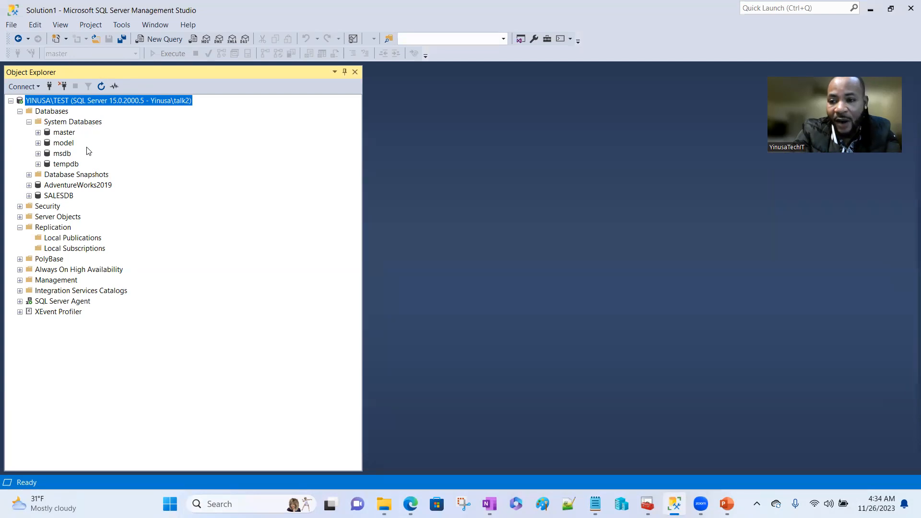
pyautogui.click(29, 121)
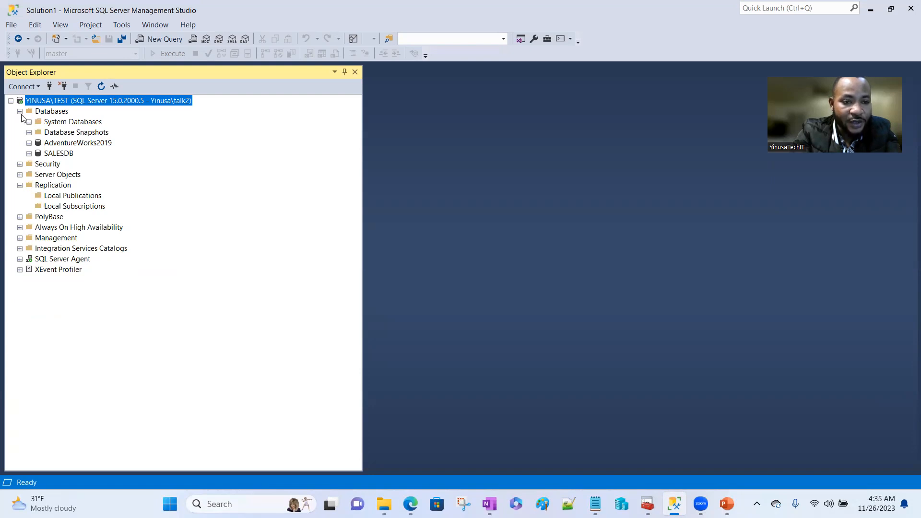
# - Launch Configure Distribution on YINUSA\TEST and advance to the Snapshot Folder step
pyautogui.rightClick(63, 187)
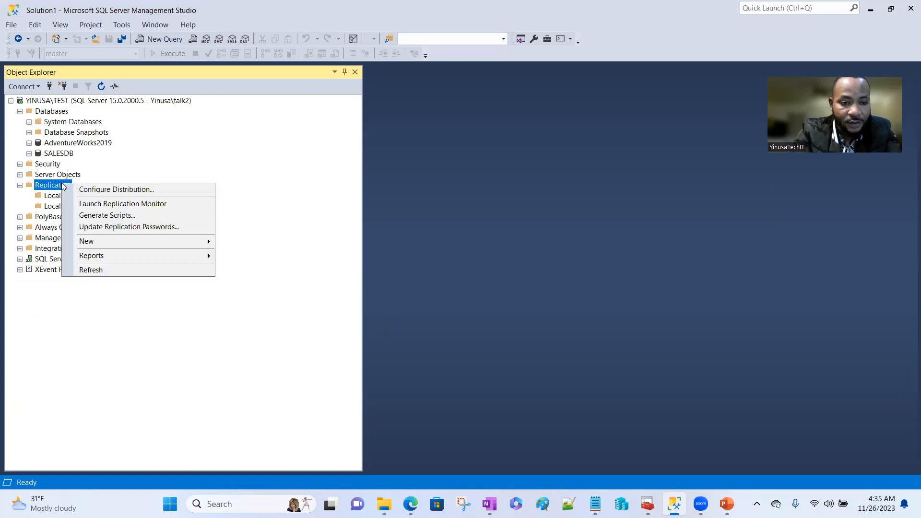
pyautogui.click(114, 190)
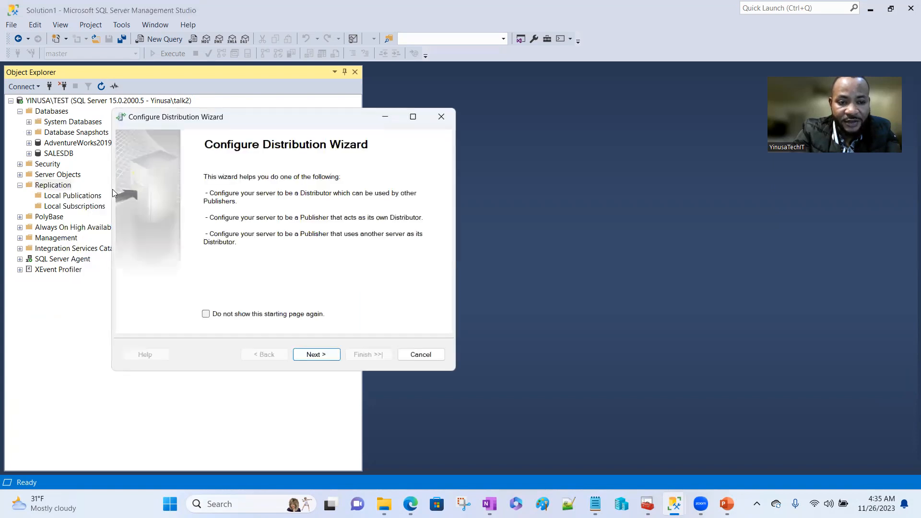
pyautogui.click(324, 357)
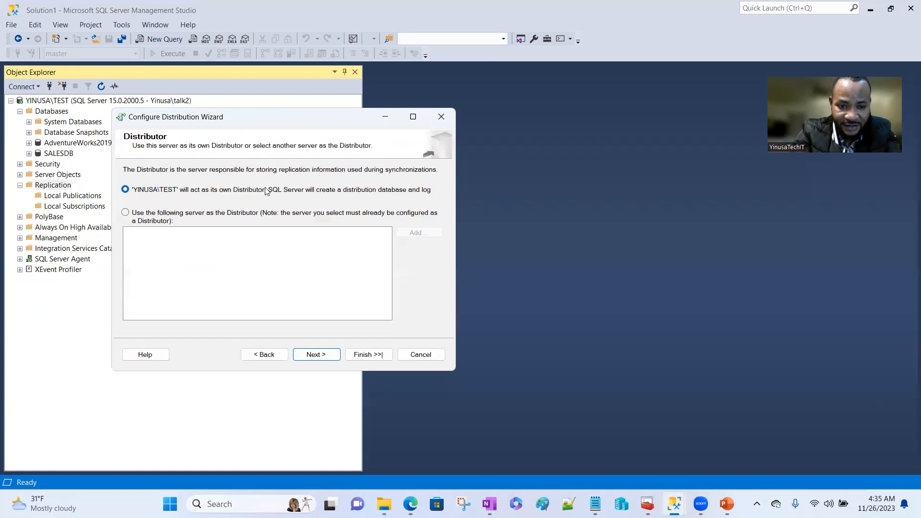
pyautogui.click(319, 354)
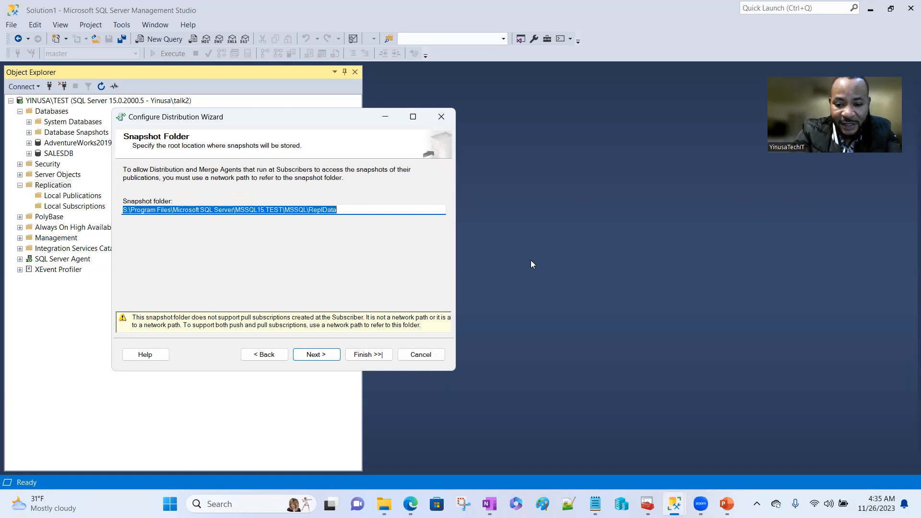
# - Copy the FilesShare network path from its sharing properties, then restore the wizard
pyautogui.moveTo(384, 504)
pyautogui.click(424, 463)
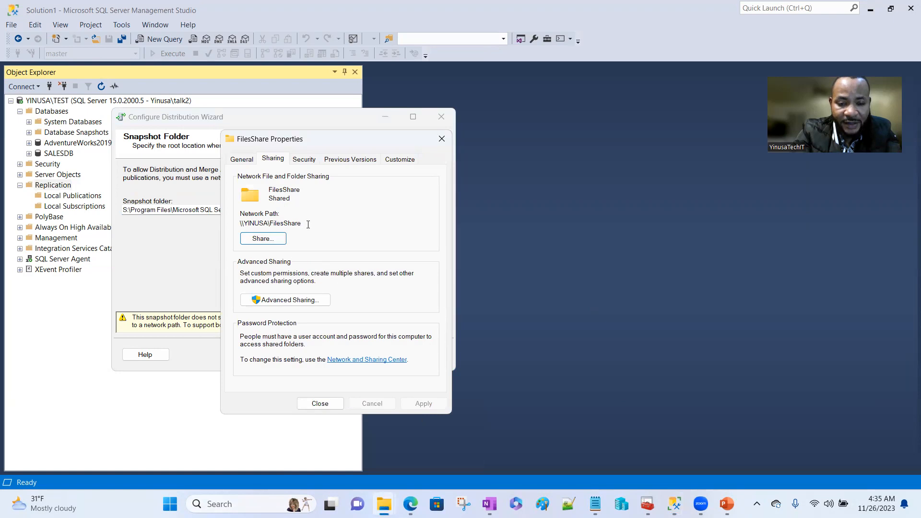
pyautogui.moveTo(305, 224); pyautogui.dragTo(241, 221)
pyautogui.hotkey('ctrl', 'c')
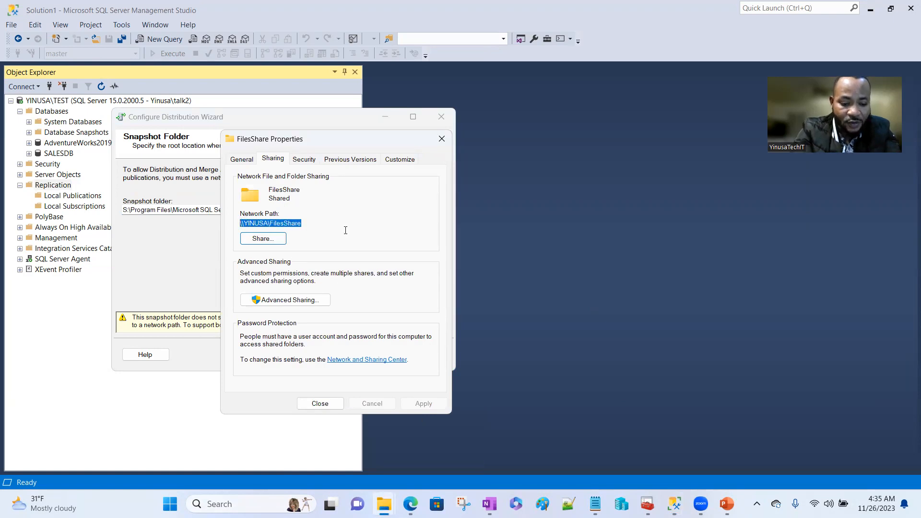
pyautogui.click(386, 119)
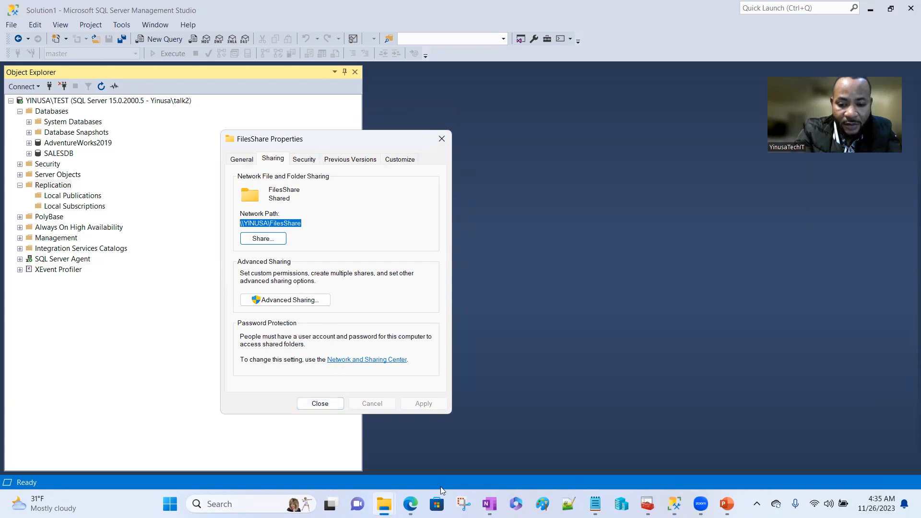
pyautogui.moveTo(675, 505)
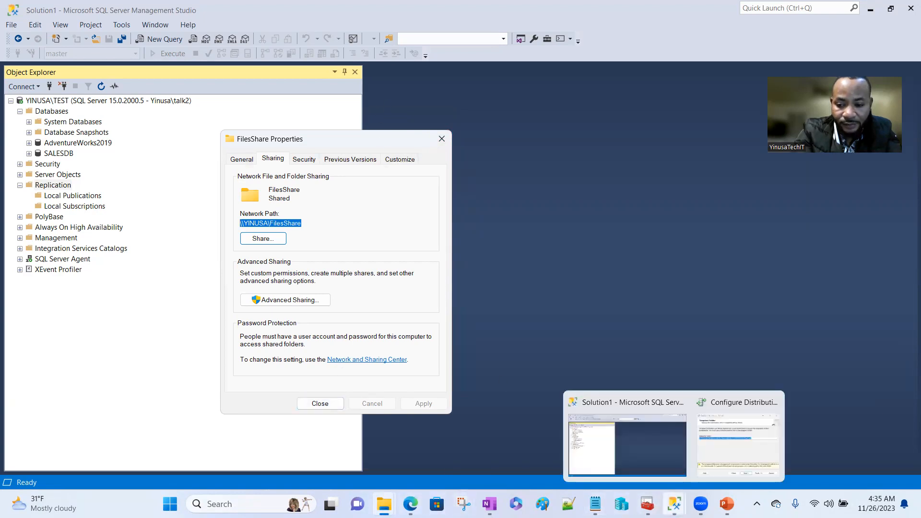
pyautogui.click(739, 435)
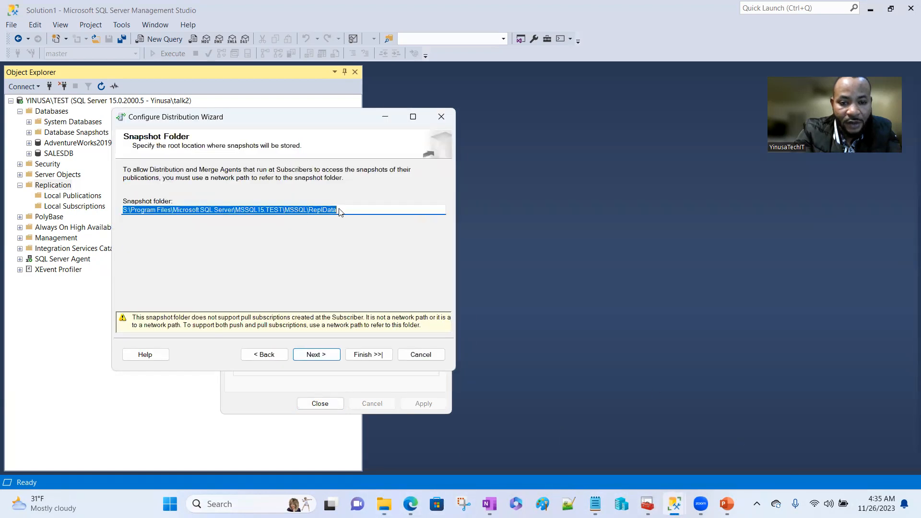
# - Use \\YINUSA\FilesShare as snapshot folder, keeping default distribution database and publisher settings
pyautogui.press('BackSpace')
pyautogui.hotkey('ctrl', 'v')
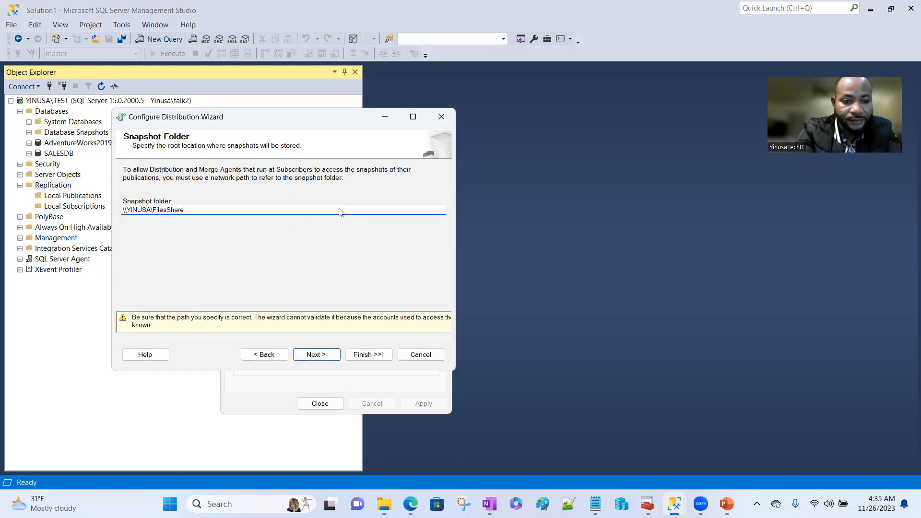
pyautogui.click(315, 355)
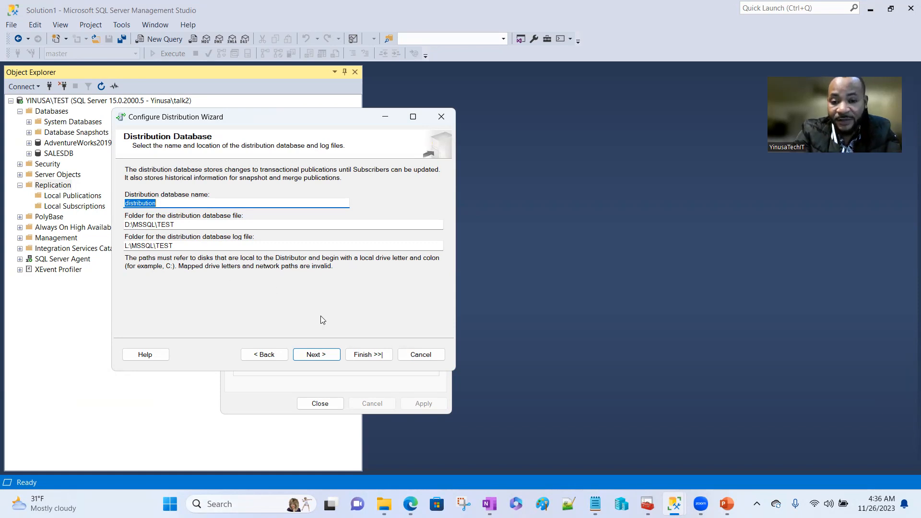
pyautogui.click(325, 354)
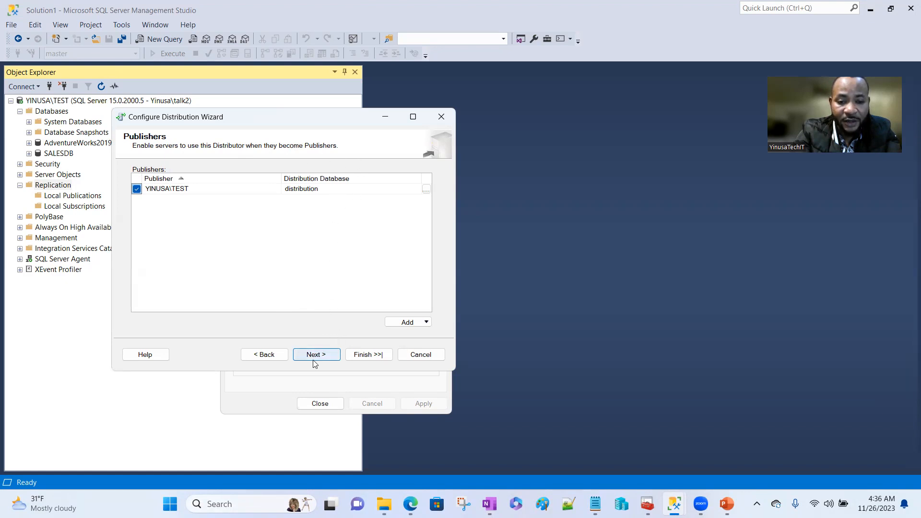
pyautogui.click(326, 358)
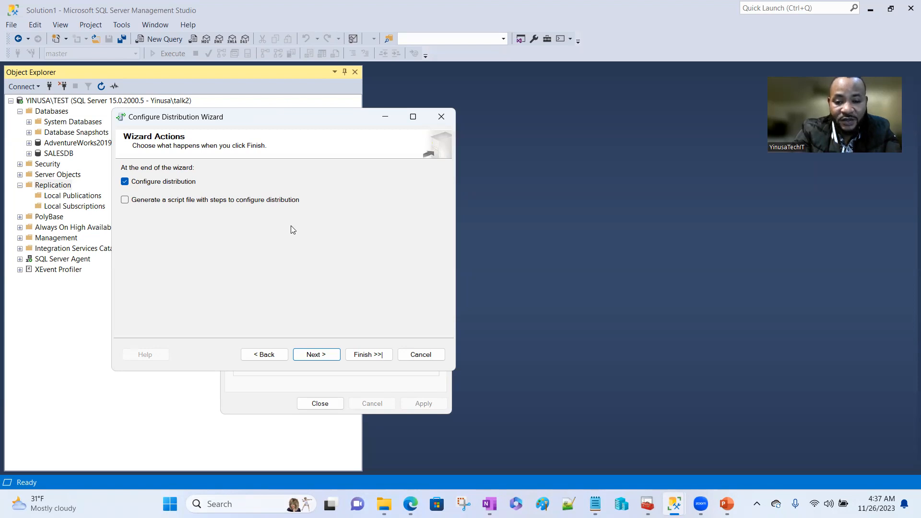
# - Finish configuring YINUSA\TEST as Distributor and Publisher, then close the wizard after success
pyautogui.click(322, 355)
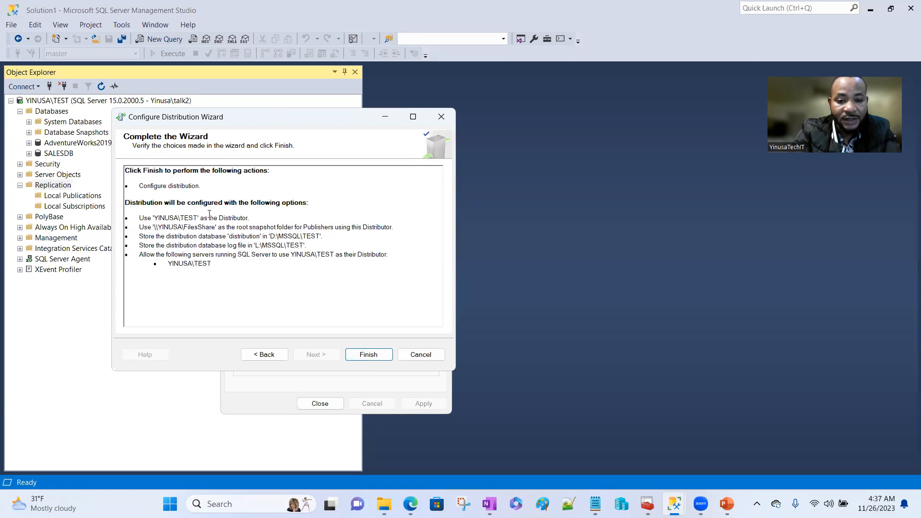
pyautogui.click(368, 355)
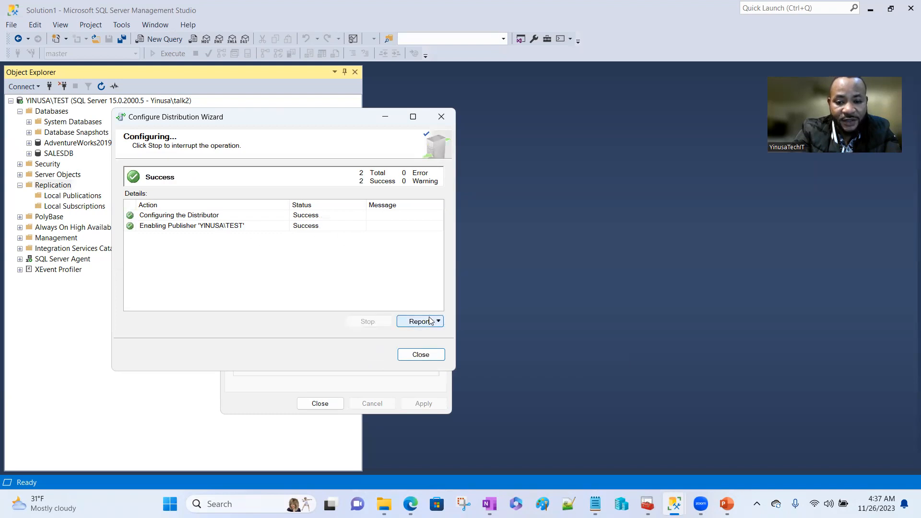
pyautogui.click(429, 356)
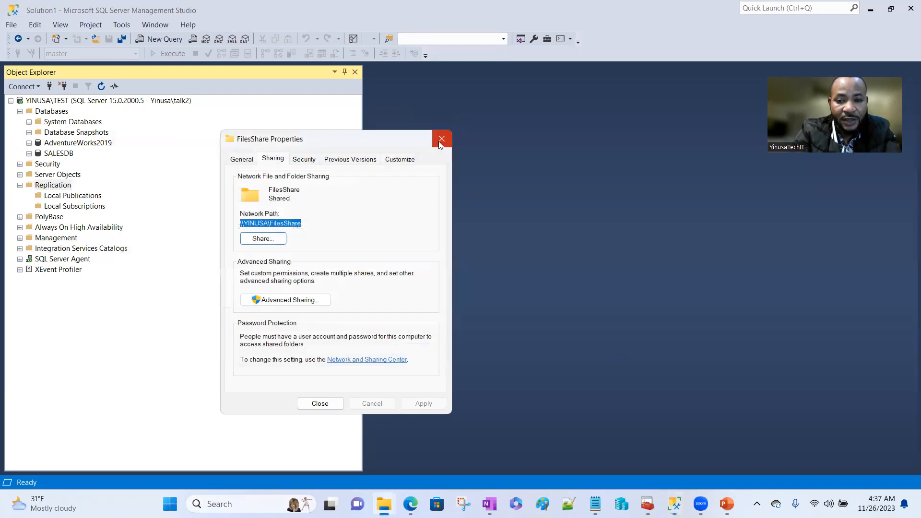
# - Close FilesShare properties, refresh Databases, and check that the distribution system database now appears
pyautogui.click(440, 140)
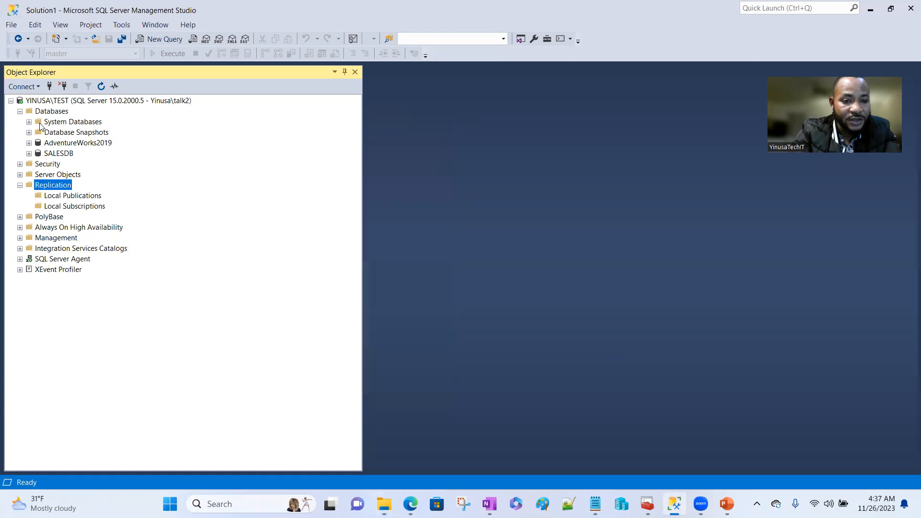
pyautogui.rightClick(56, 114)
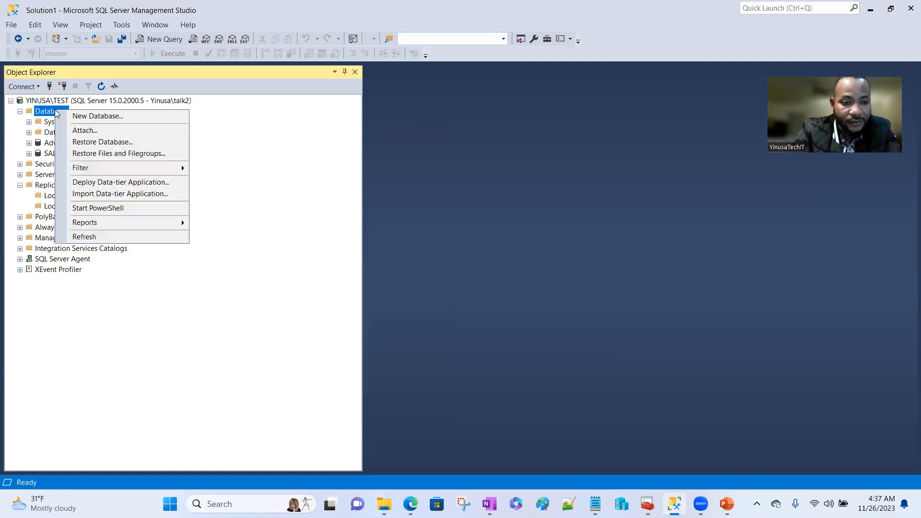
pyautogui.click(90, 238)
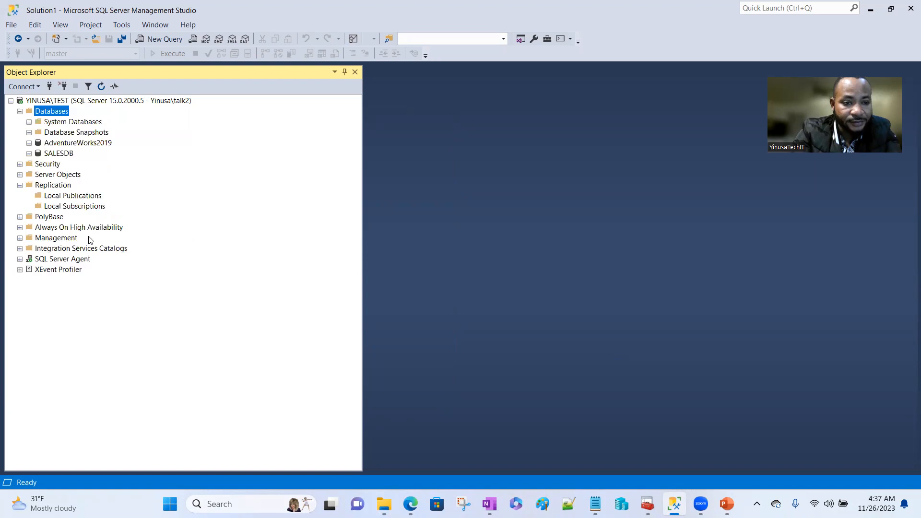
pyautogui.click(29, 123)
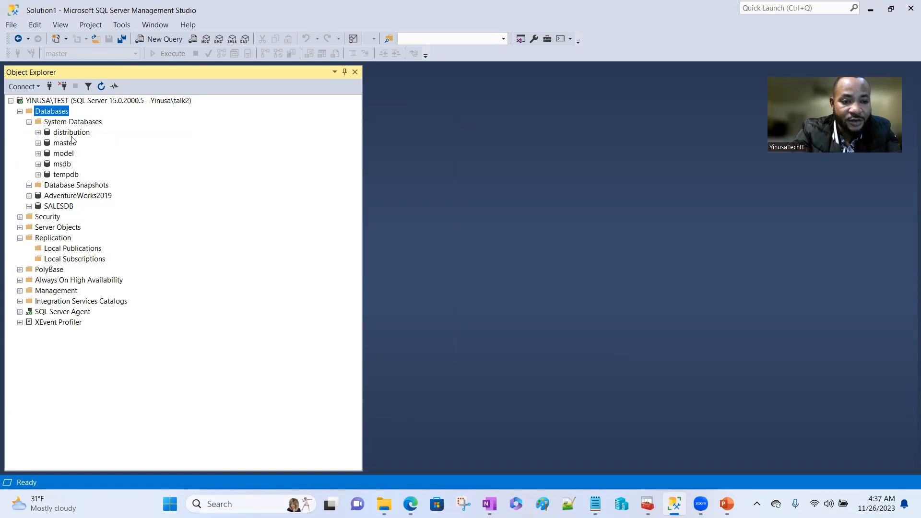
pyautogui.click(28, 122)
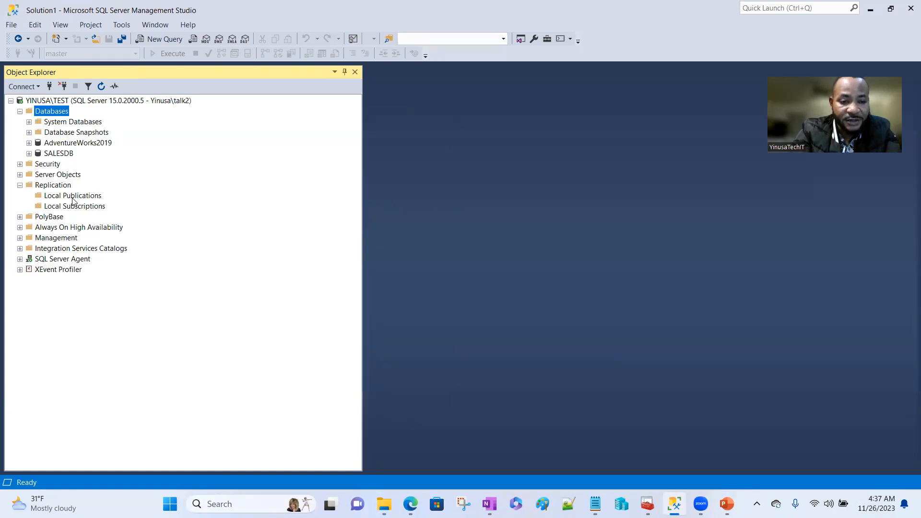
# - Start a new Transactional publication from AdventureWorks2019 under Local Publications
pyautogui.rightClick(73, 197)
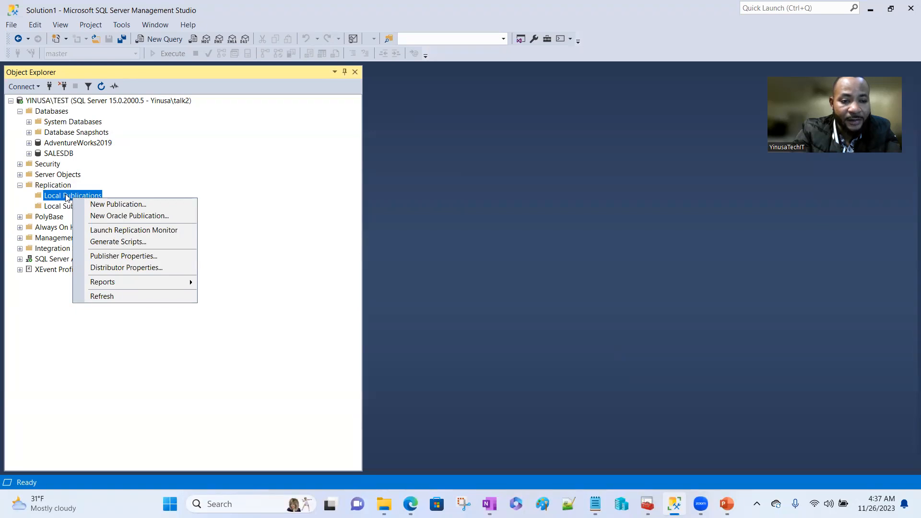
pyautogui.click(114, 205)
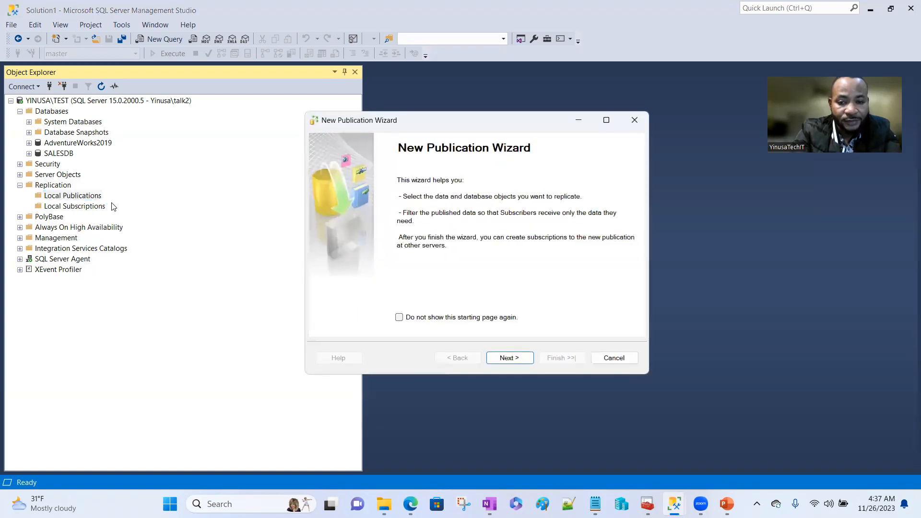
pyautogui.click(508, 358)
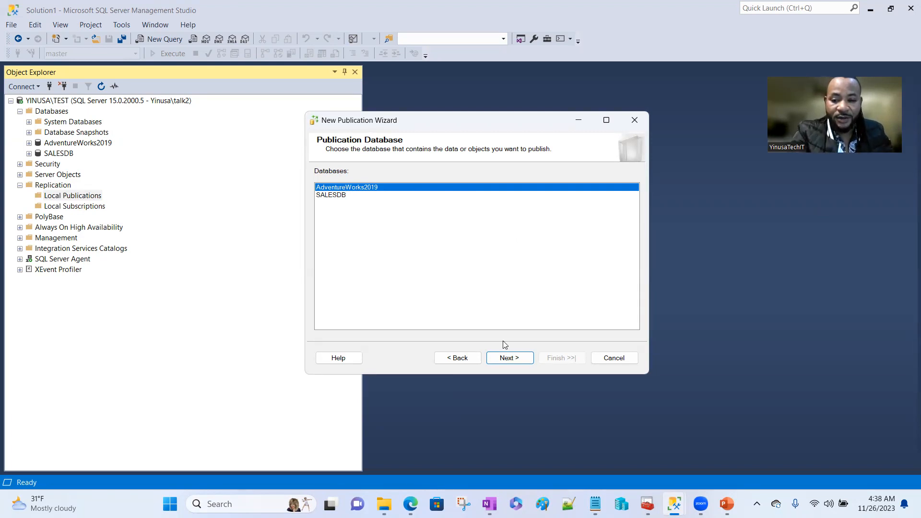
pyautogui.click(502, 361)
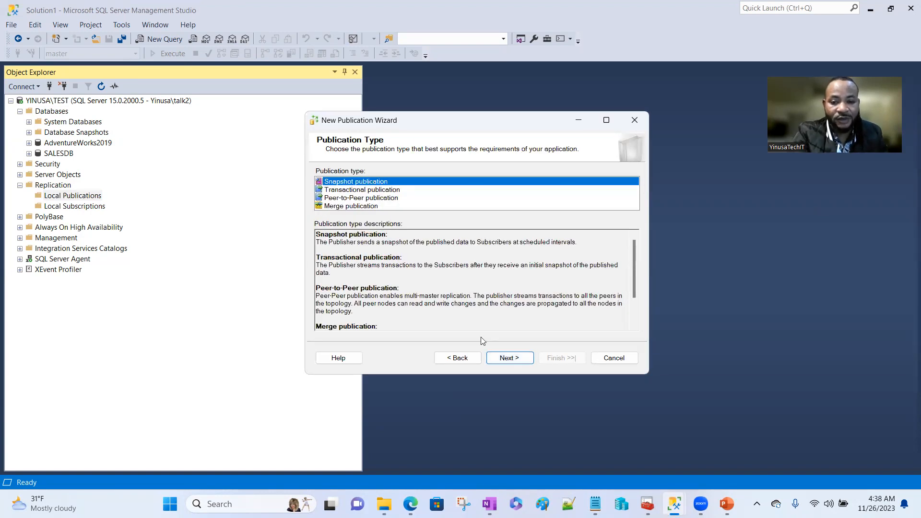
pyautogui.click(371, 191)
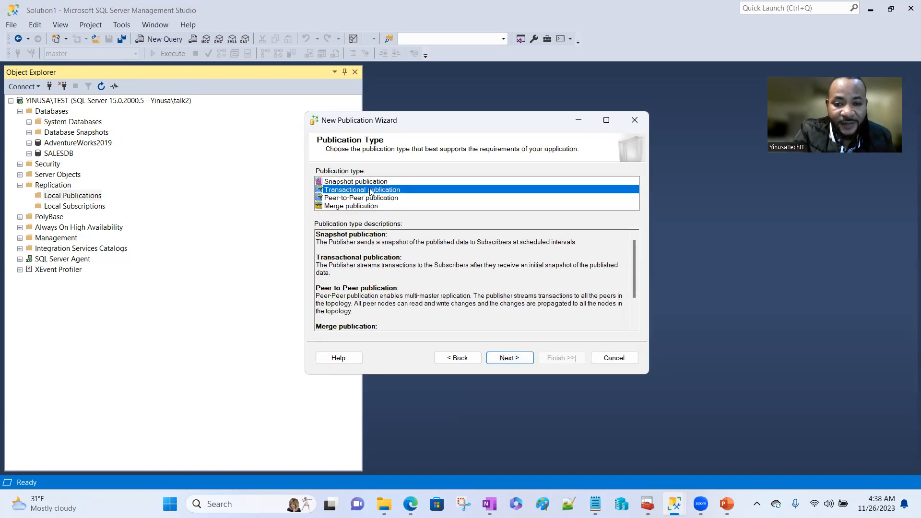
pyautogui.click(508, 358)
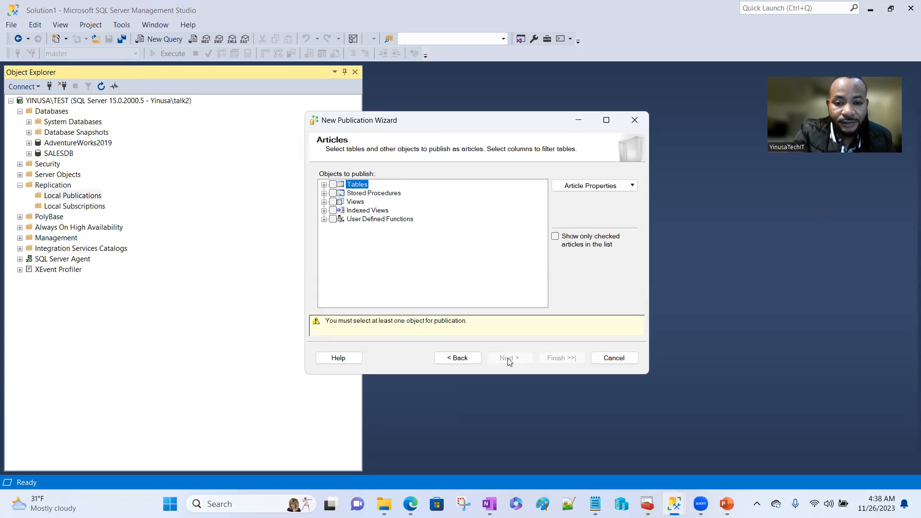
# - Select all AdventureWorks2019 tables as articles and continue to Filter Table Rows
pyautogui.click(325, 185)
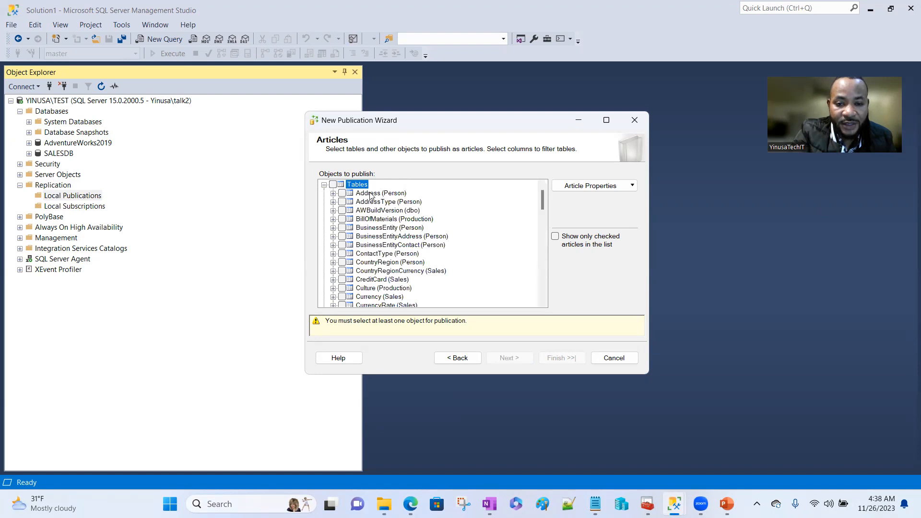
pyautogui.click(334, 185)
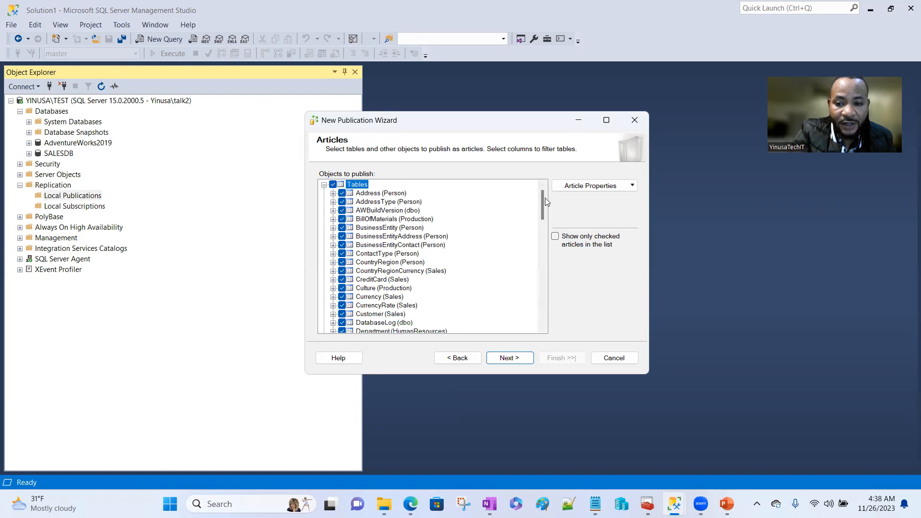
pyautogui.moveTo(543, 199)
pyautogui.mouseDown()
pyautogui.moveTo(537, 303)
pyautogui.moveTo(542, 197)
pyautogui.mouseUp()
pyautogui.click(509, 358)
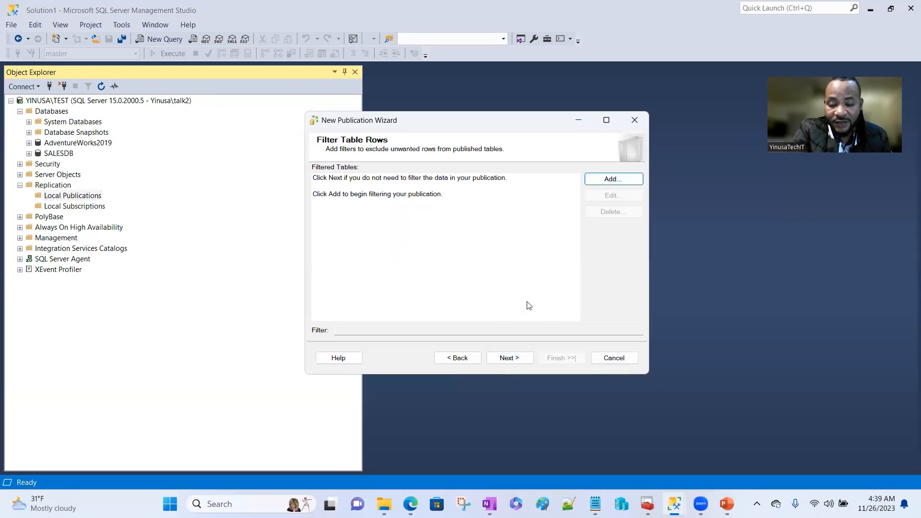
# - Skip row filters and enable 'Create a snapshot immediately' before reaching Agent Security
pyautogui.click(510, 360)
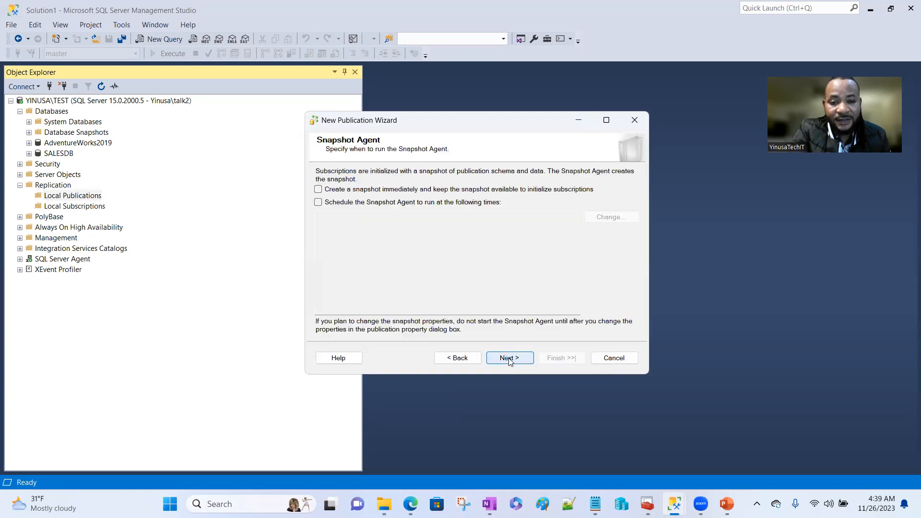
pyautogui.click(317, 190)
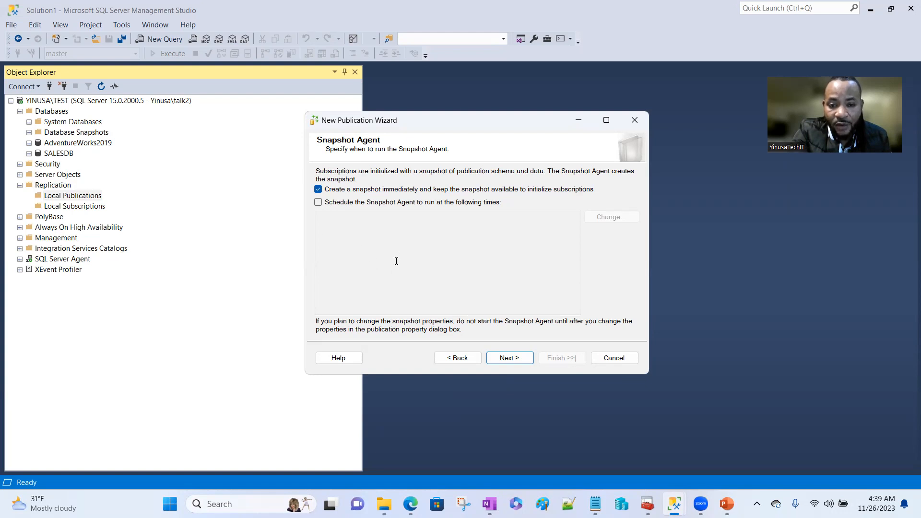
pyautogui.click(510, 361)
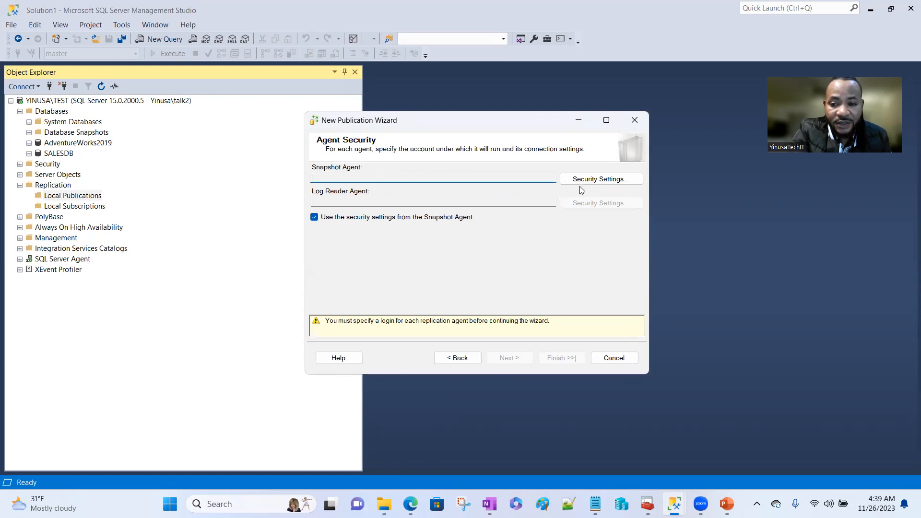
# - Give the Snapshot Agent a Windows process account with its password entered and confirmed
pyautogui.click(603, 178)
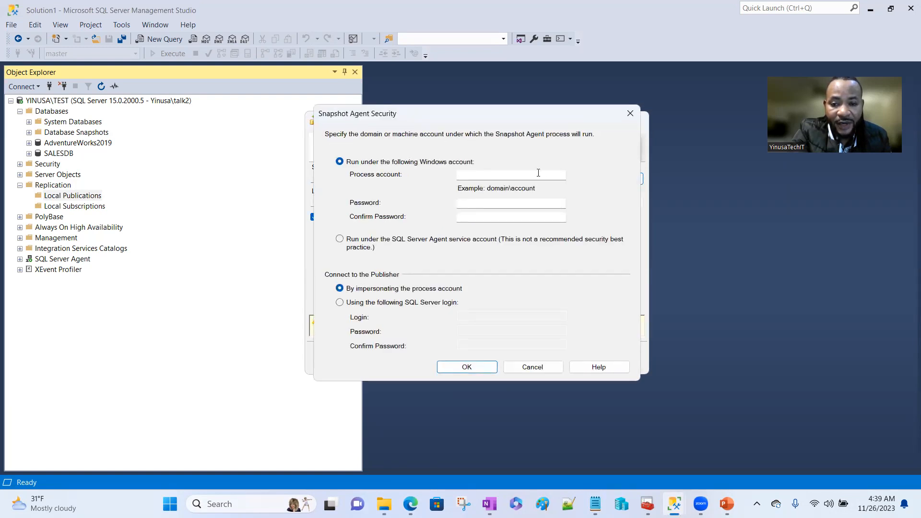
pyautogui.click(509, 175)
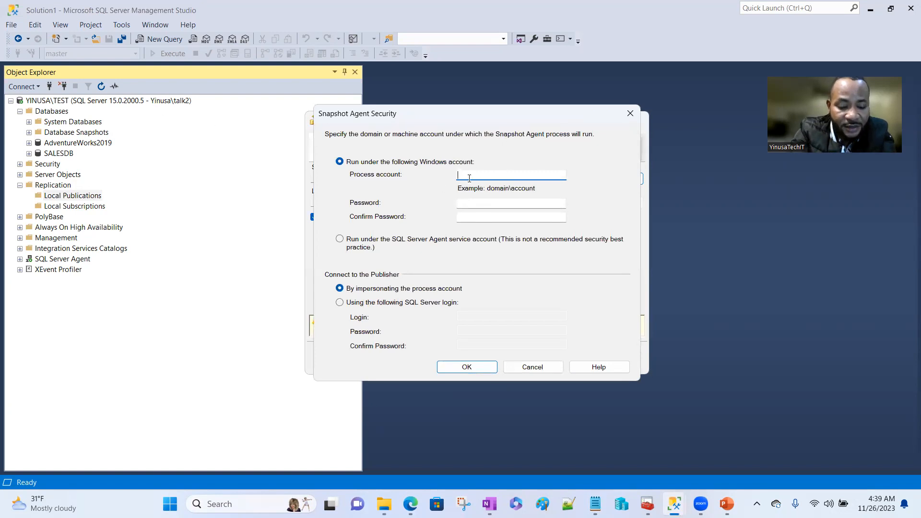
pyautogui.write('Yinusa')
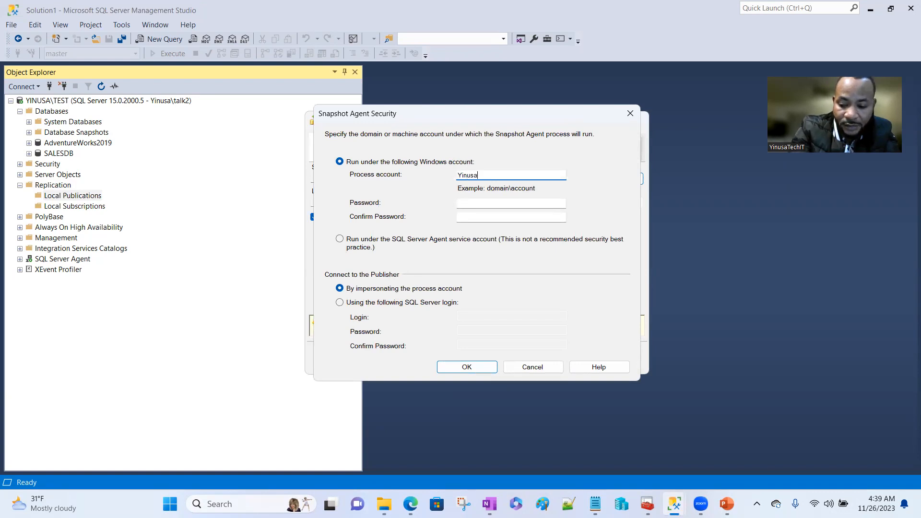
pyautogui.write('\\')
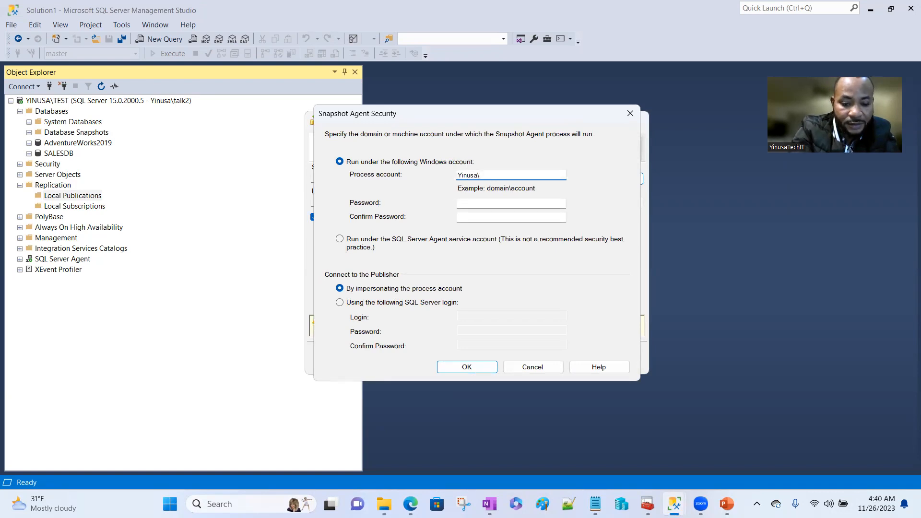
pyautogui.write('talk2')
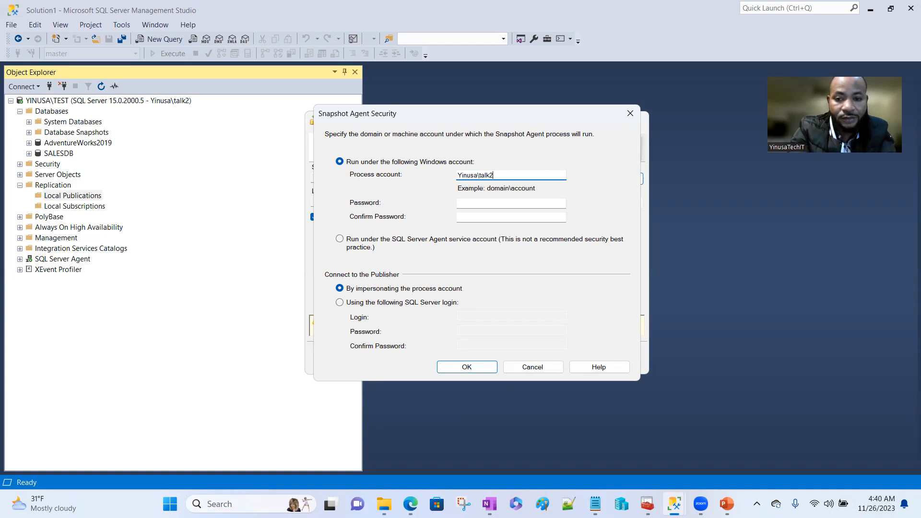
pyautogui.click(474, 204)
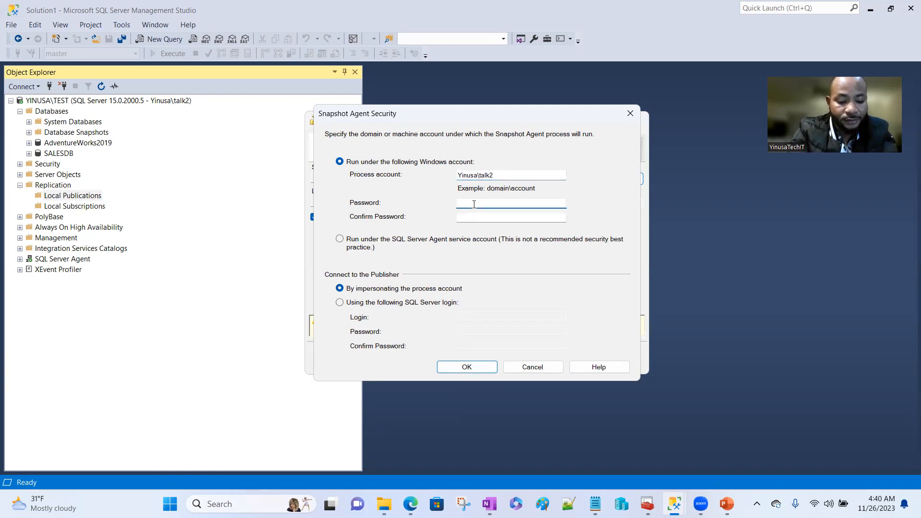
pyautogui.press('capslock')
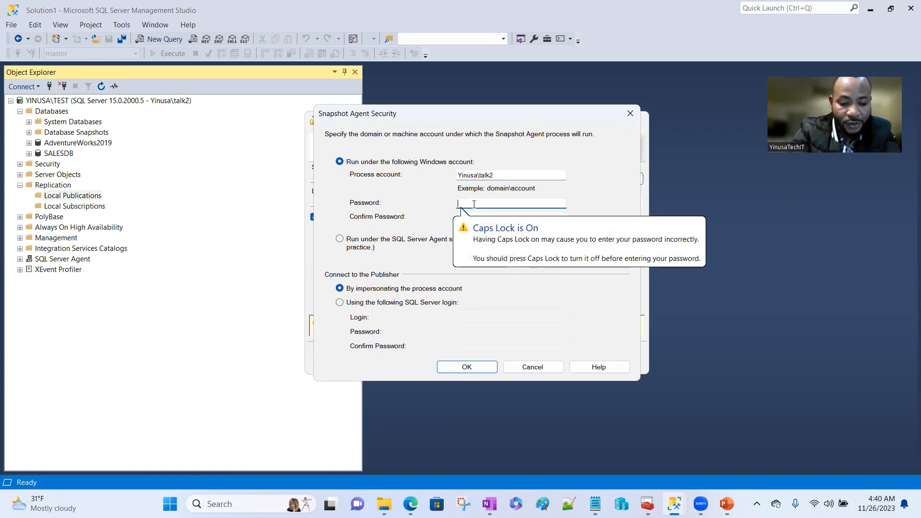
pyautogui.write('****')
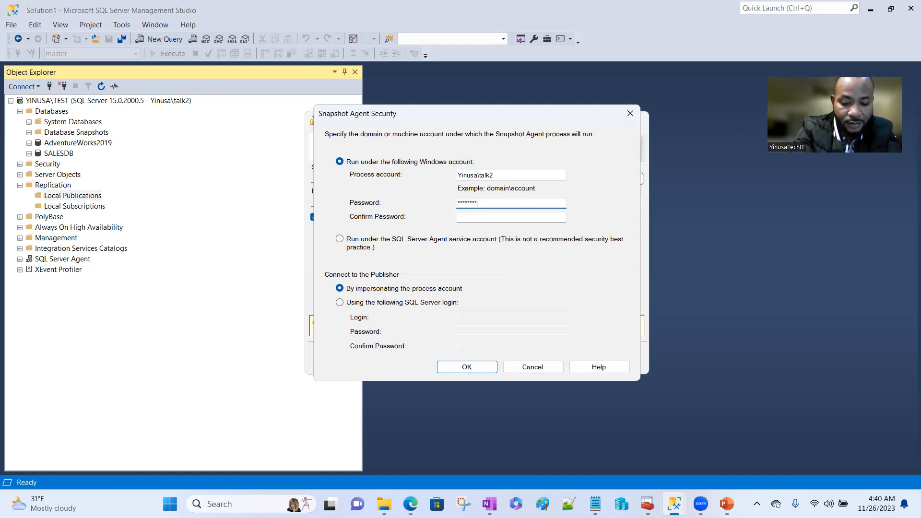
pyautogui.write('***********')
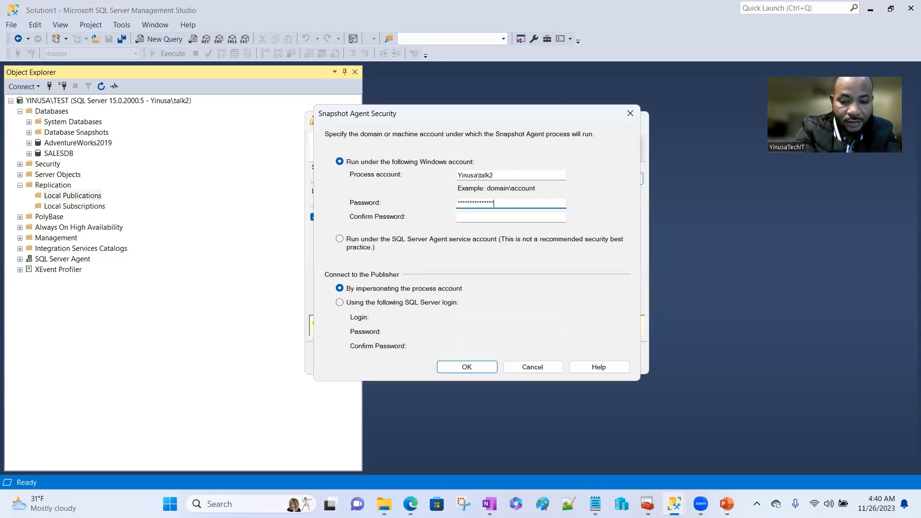
pyautogui.click(494, 219)
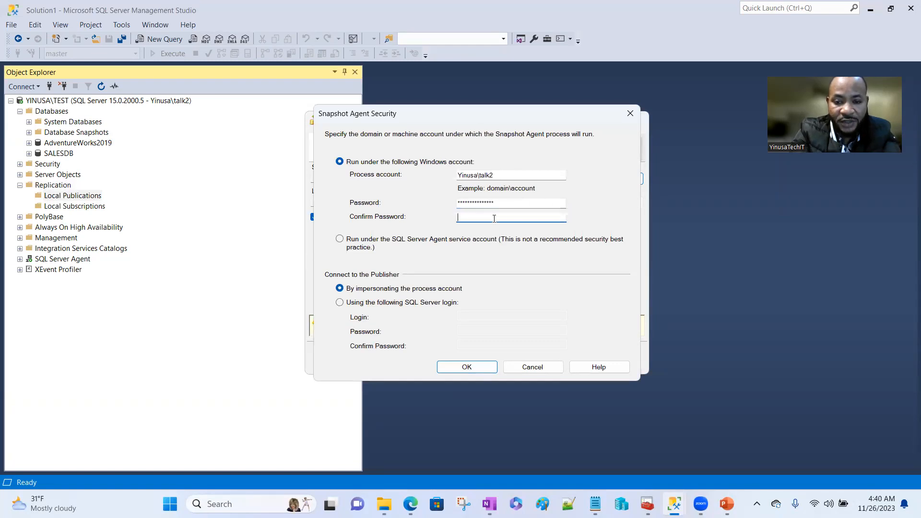
pyautogui.press('capslock')
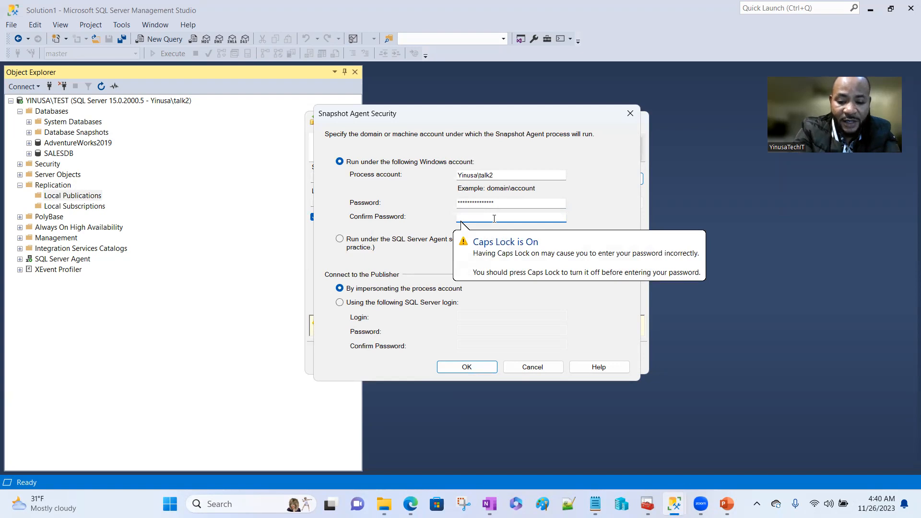
pyautogui.write('*')
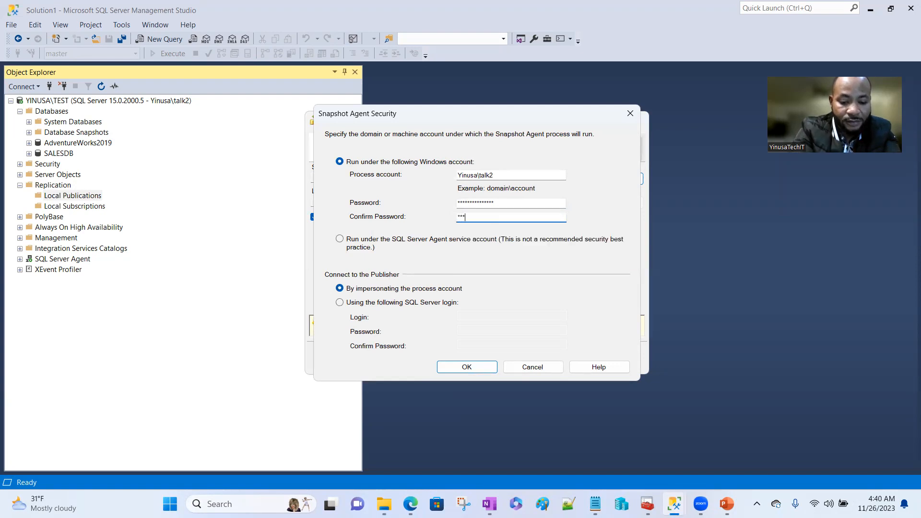
pyautogui.write('********')
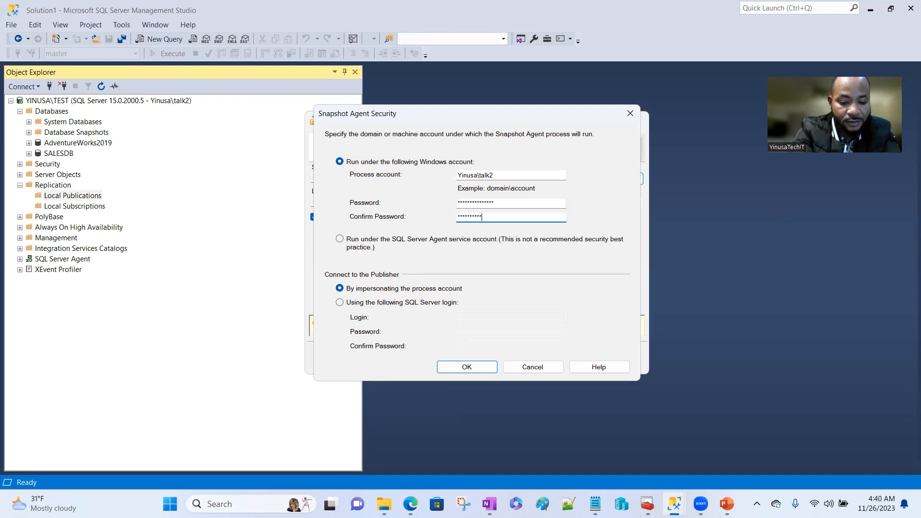
pyautogui.write('*')
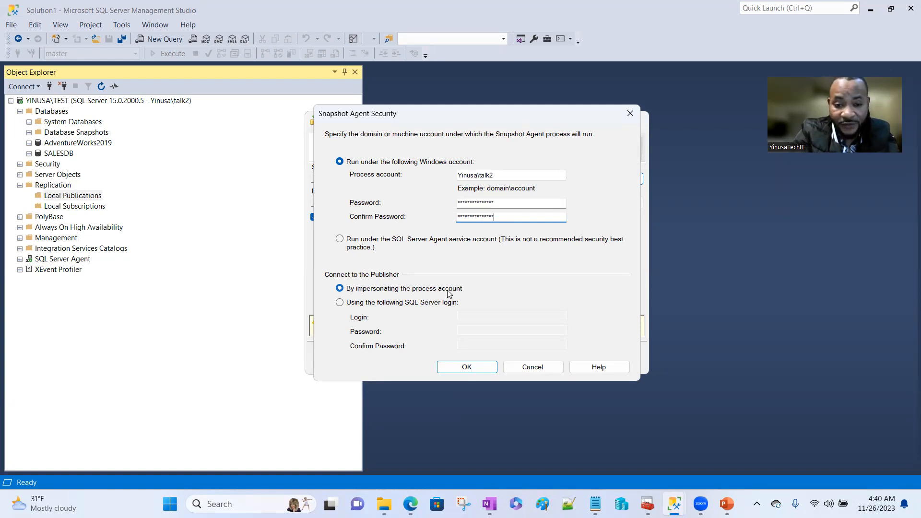
pyautogui.click(472, 367)
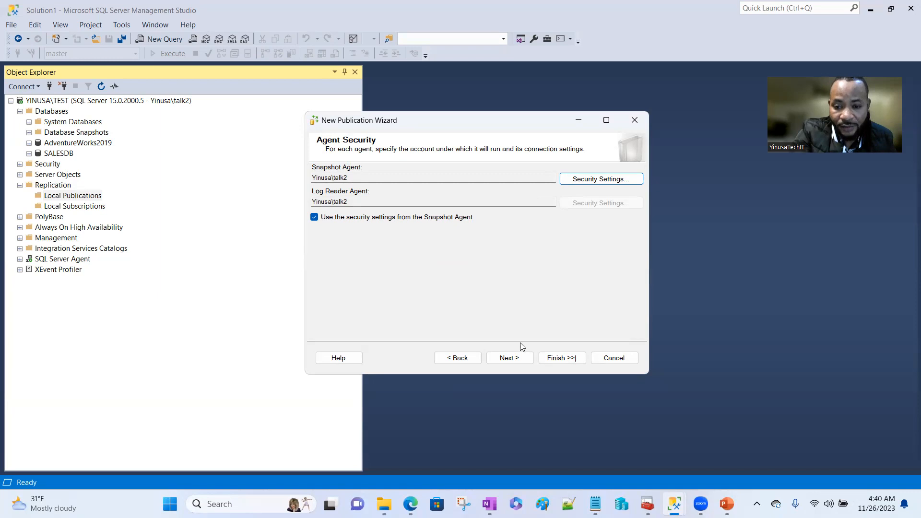
# - Advance past Agent Security and Wizard Actions, keeping 'Create the publication' checked
pyautogui.click(513, 360)
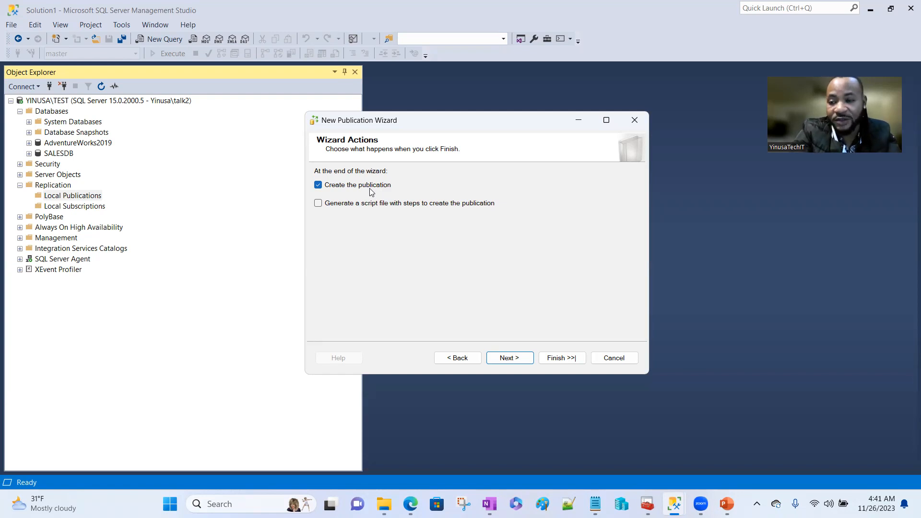
pyautogui.click(510, 361)
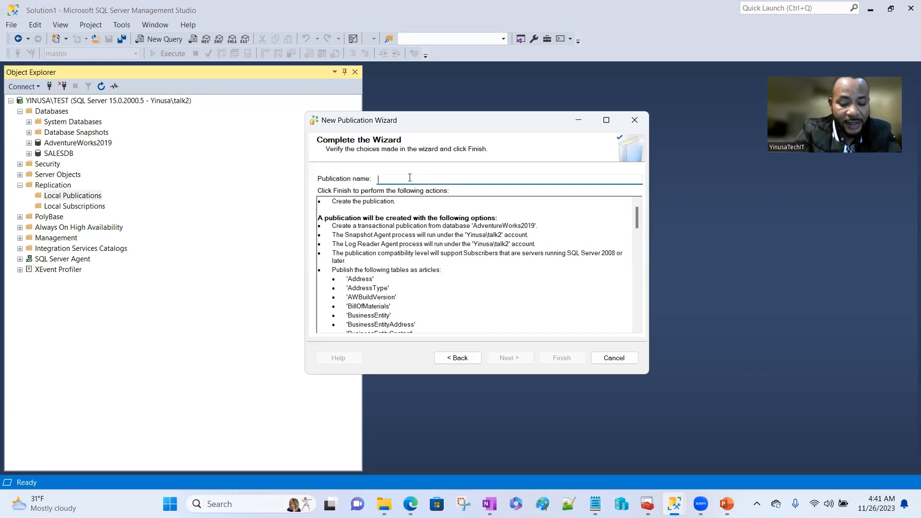
# - Name the publication 'Adwork-Pub', review the 71-table summary, and finish creating it
pyautogui.write('A')
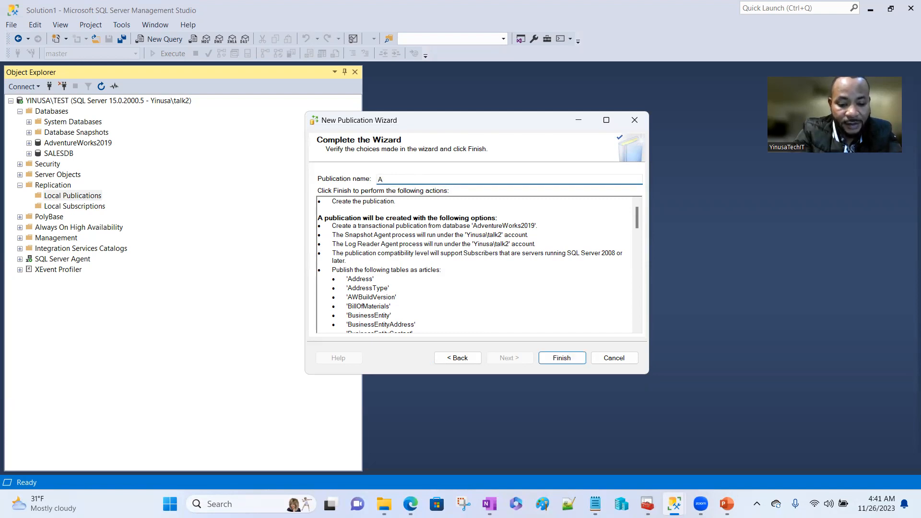
pyautogui.write('dwork')
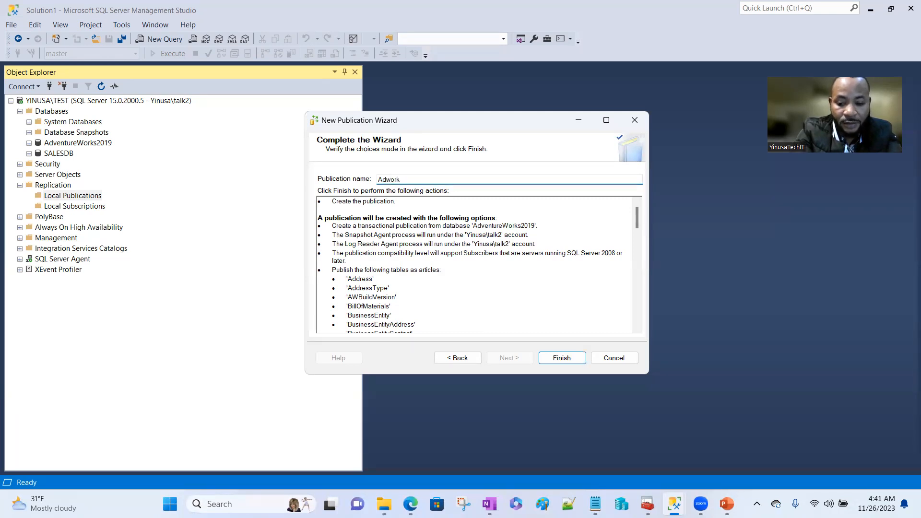
pyautogui.write('-Pub')
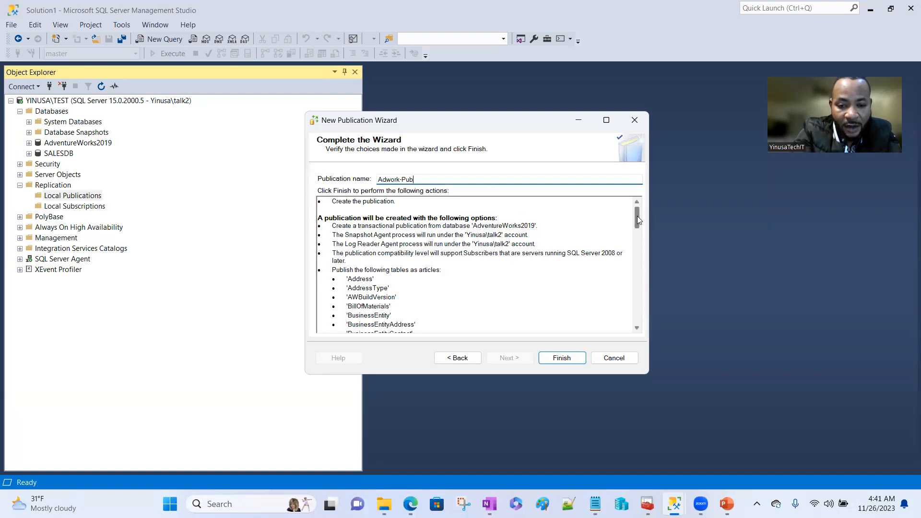
pyautogui.moveTo(638, 220); pyautogui.dragTo(638, 223)
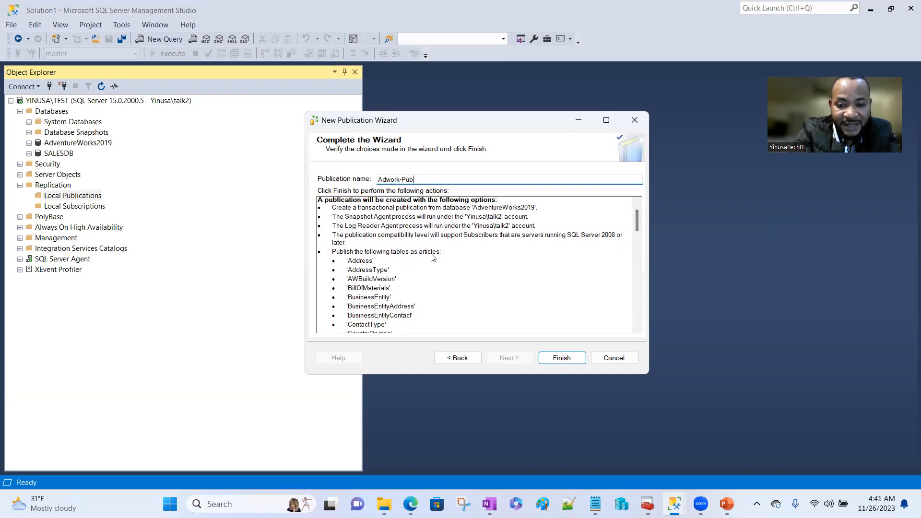
pyautogui.moveTo(635, 214); pyautogui.dragTo(648, 319)
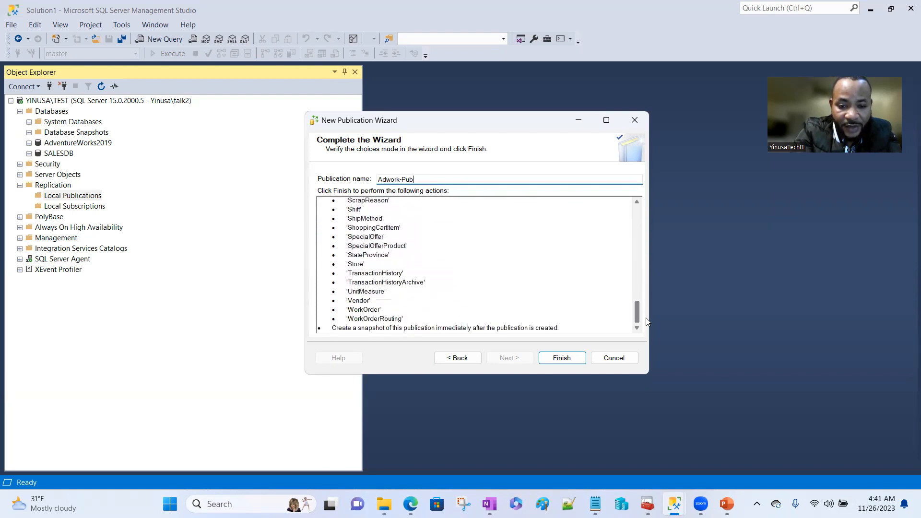
pyautogui.click(571, 357)
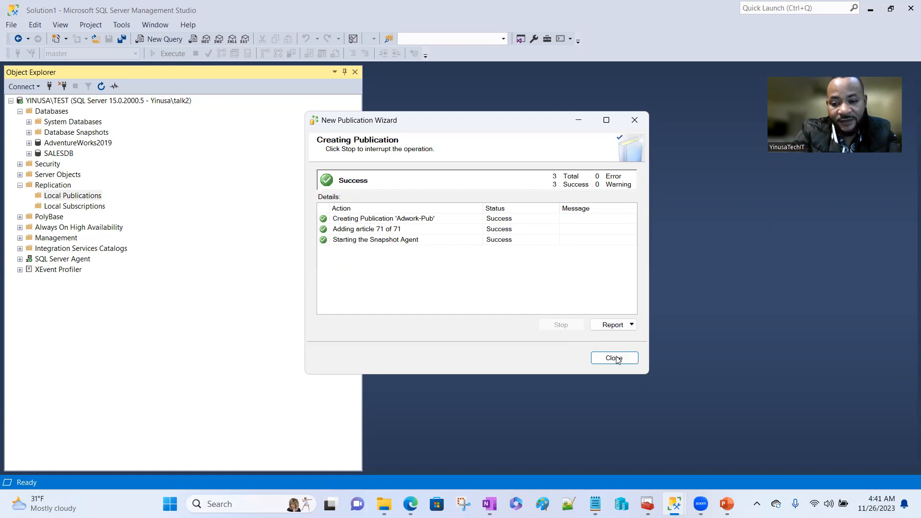
pyautogui.click(616, 359)
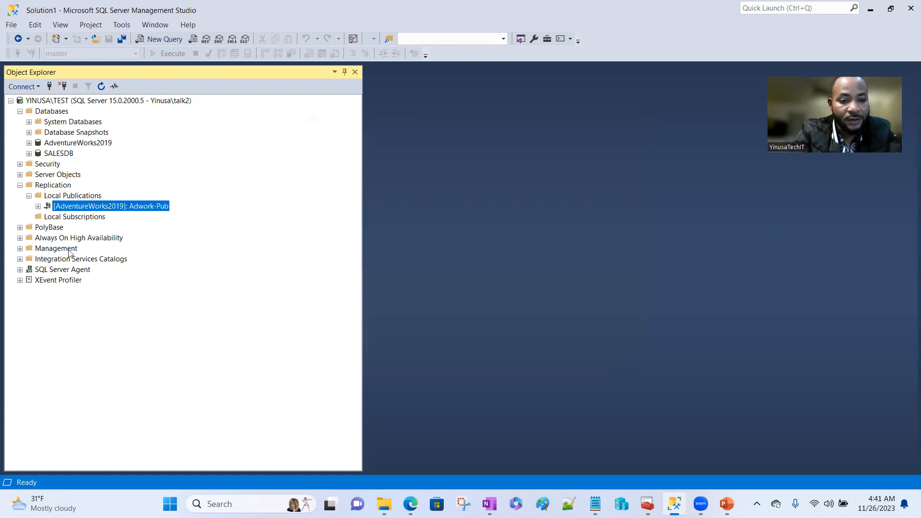
# - Refresh the Replication folder and launch Replication Monitor from the Adwork-Pub publication
pyautogui.click(55, 185)
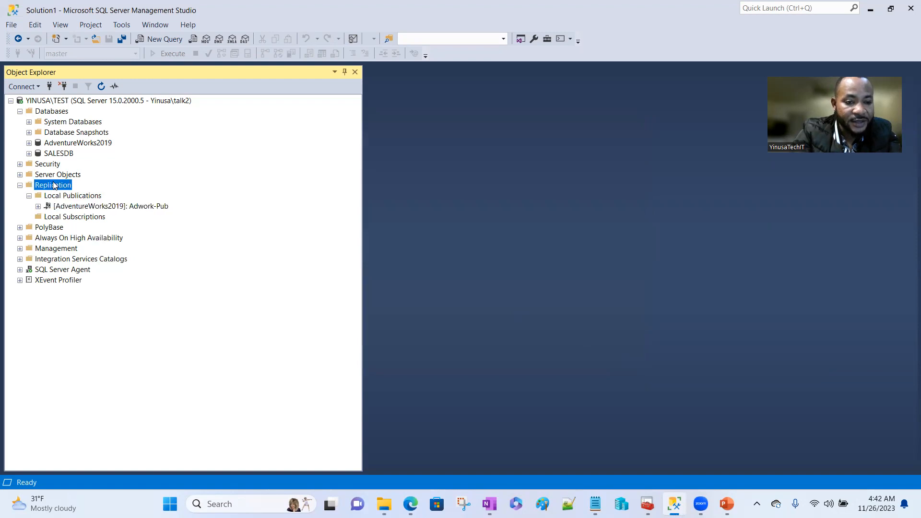
pyautogui.rightClick(54, 186)
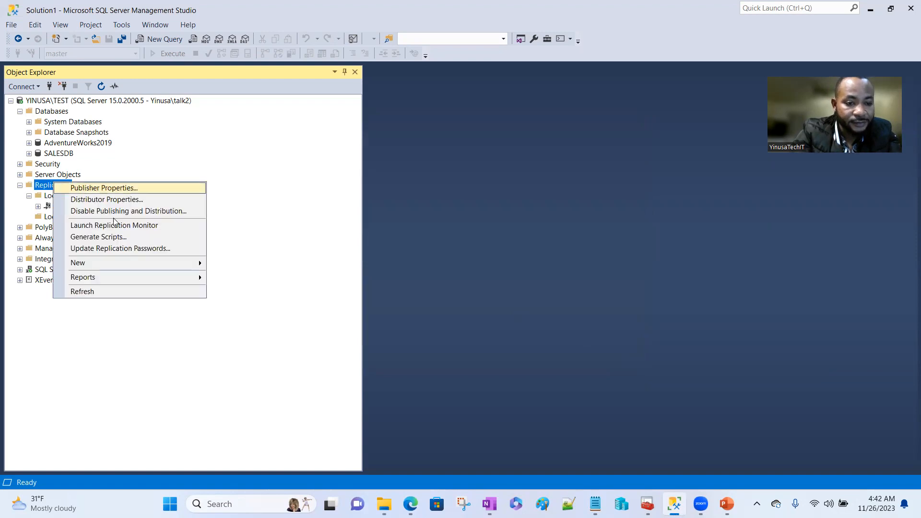
pyautogui.click(91, 291)
pyautogui.click(29, 196)
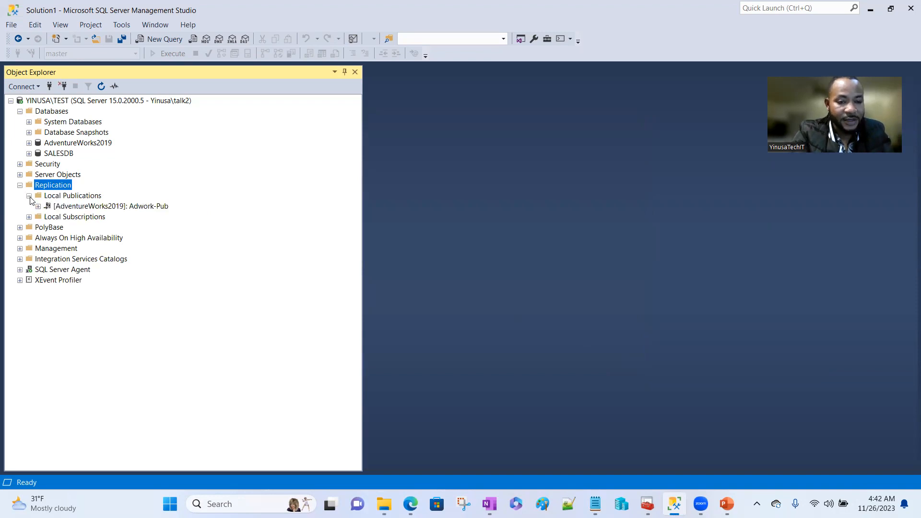
pyautogui.rightClick(80, 208)
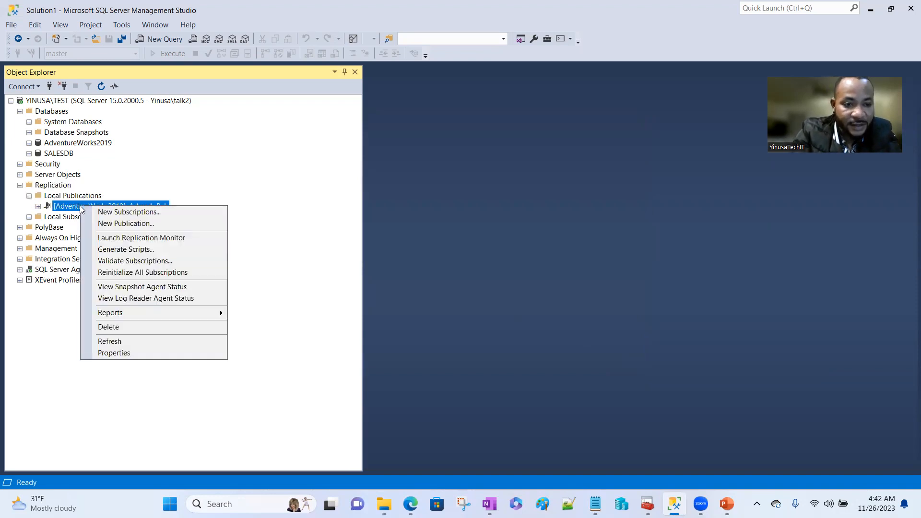
pyautogui.click(156, 238)
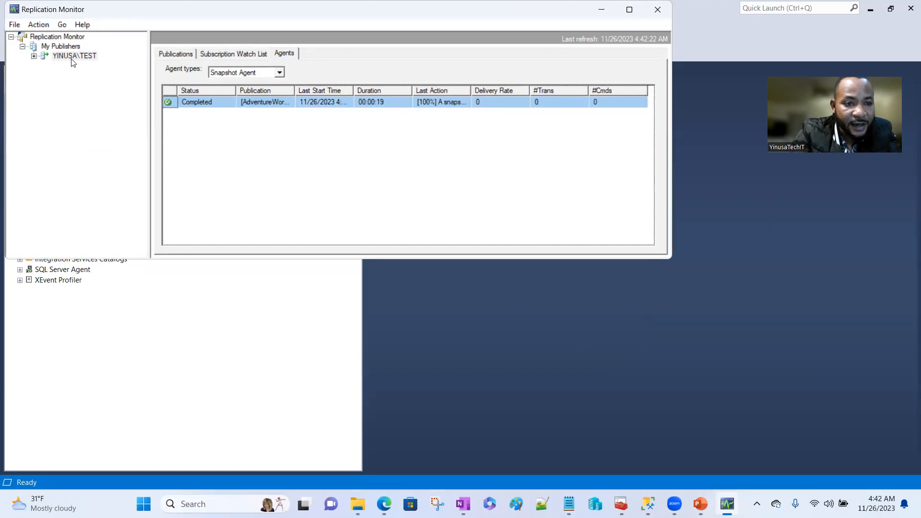
# - Confirm Adwork-Pub's snapshot completed and its Log Reader Agent is running, then minimize the monitor
pyautogui.click(33, 57)
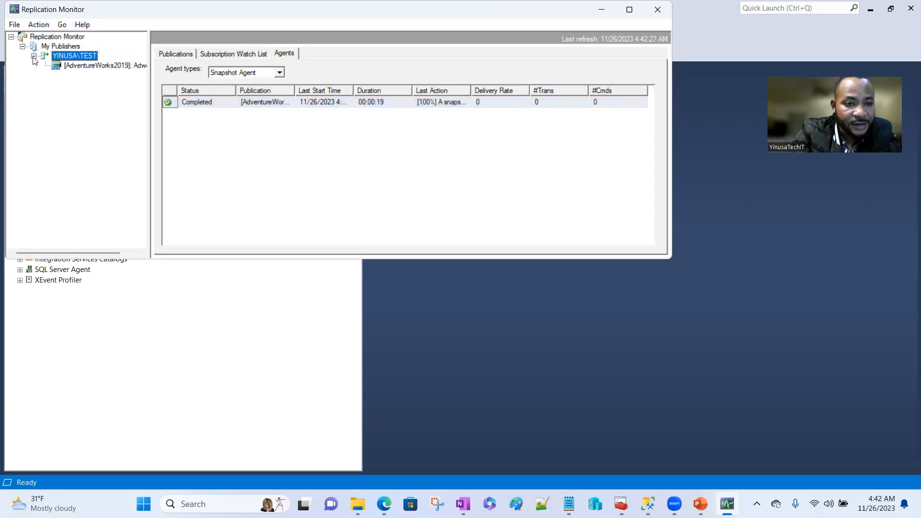
pyautogui.click(86, 67)
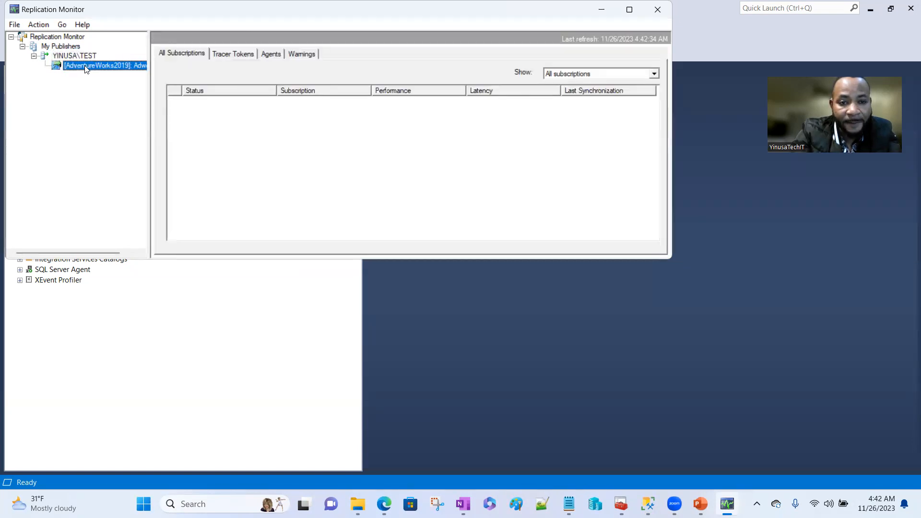
pyautogui.click(272, 53)
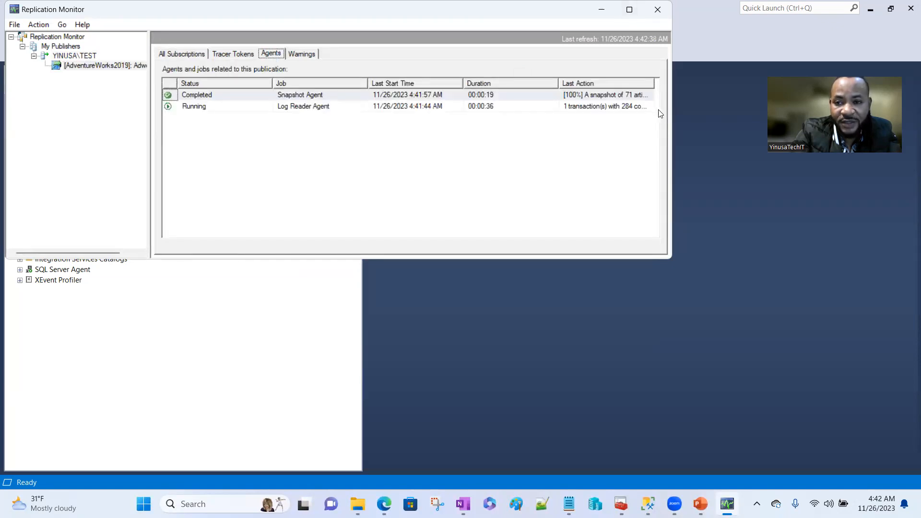
pyautogui.moveTo(674, 117); pyautogui.dragTo(751, 117)
pyautogui.click(707, 10)
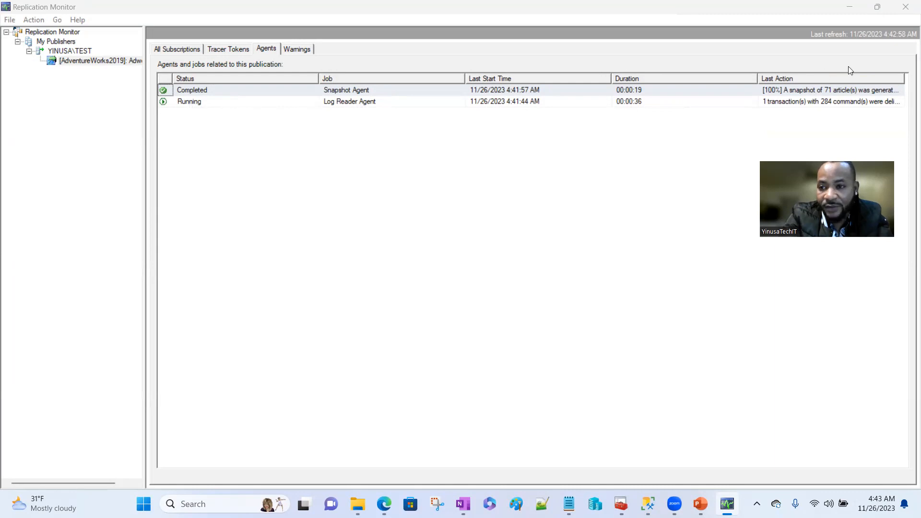
pyautogui.click(881, 11)
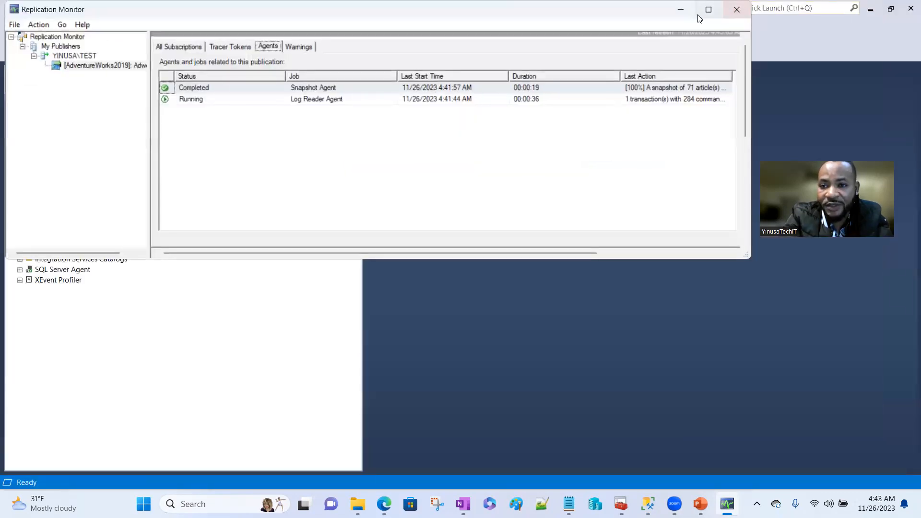
pyautogui.click(683, 11)
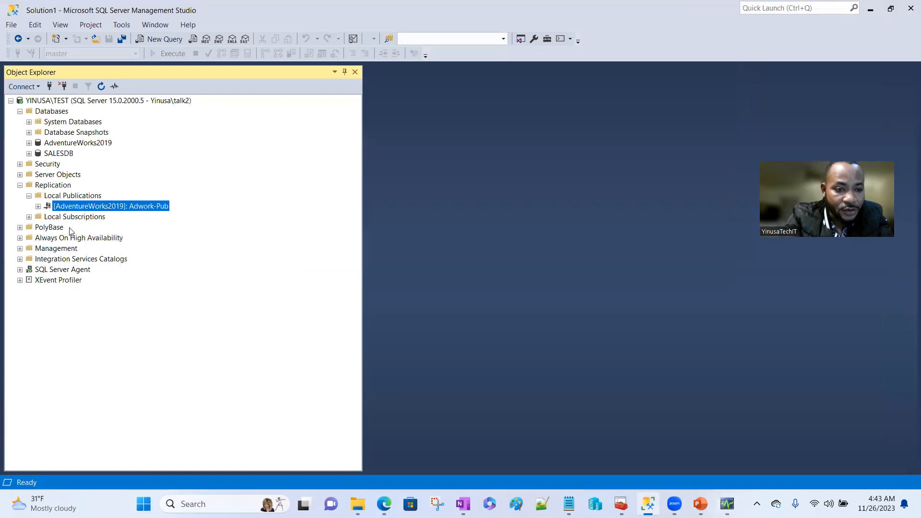
# - Refresh SQL Server Agent and expand its Jobs list to show the new replication jobs
pyautogui.click(19, 270)
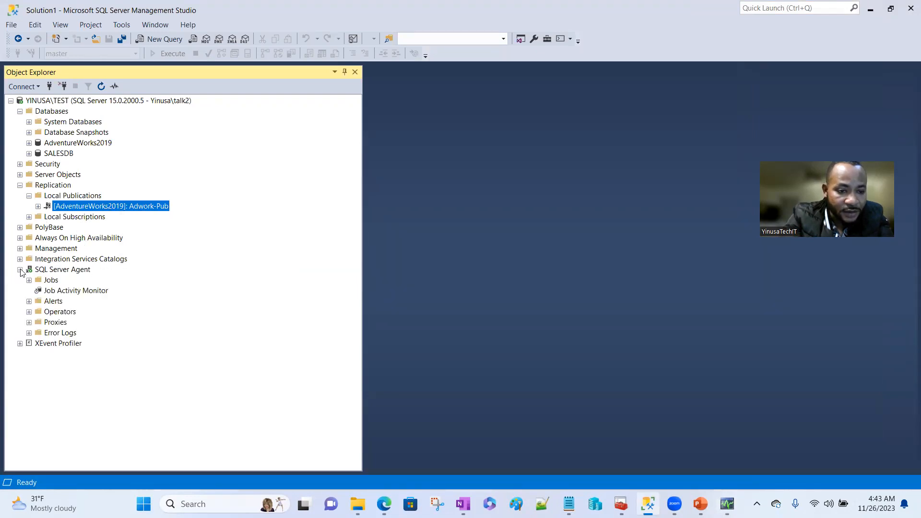
pyautogui.click(30, 281)
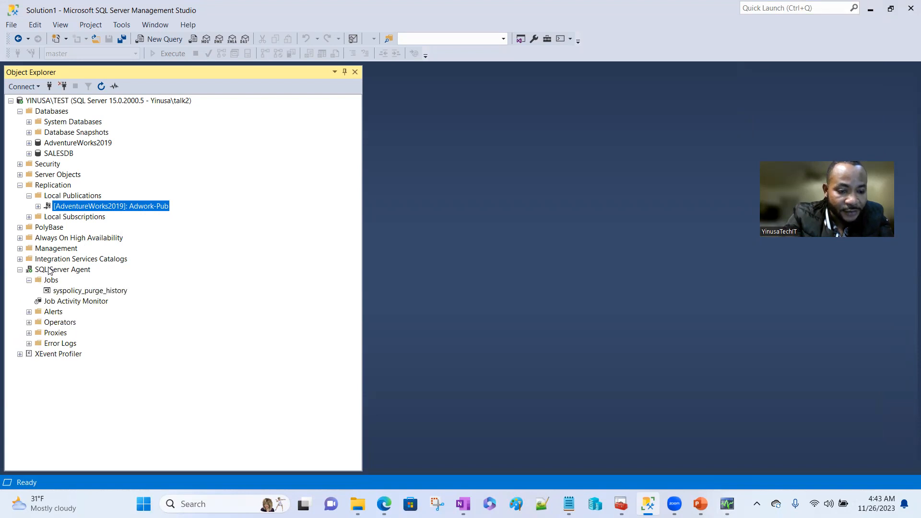
pyautogui.rightClick(50, 272)
pyautogui.click(91, 369)
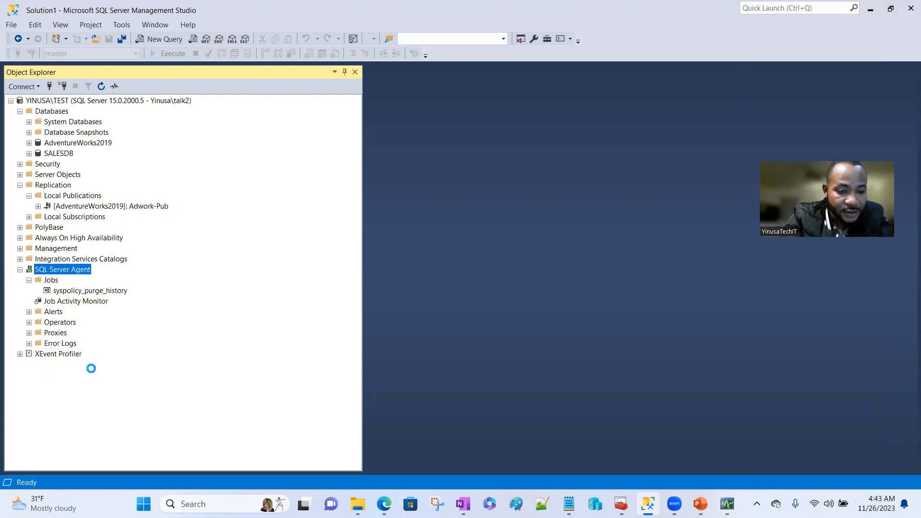
pyautogui.click(29, 281)
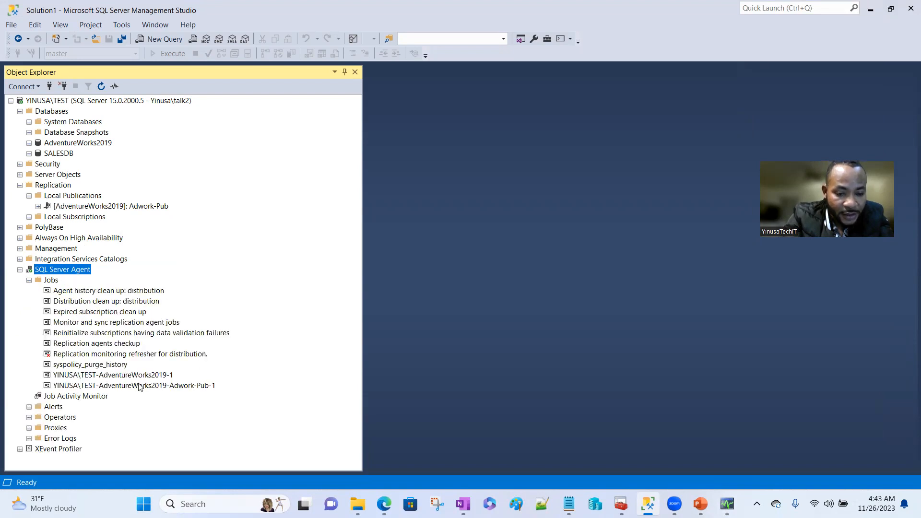
# - Review the Adwork-Pub-1 job history for a successful run, then tidy up the Object Explorer tree
pyautogui.rightClick(138, 387)
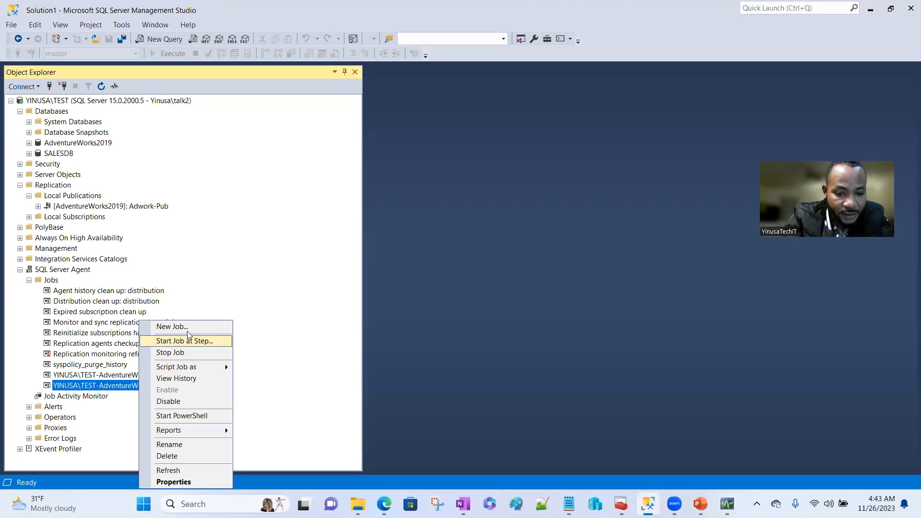
pyautogui.click(183, 379)
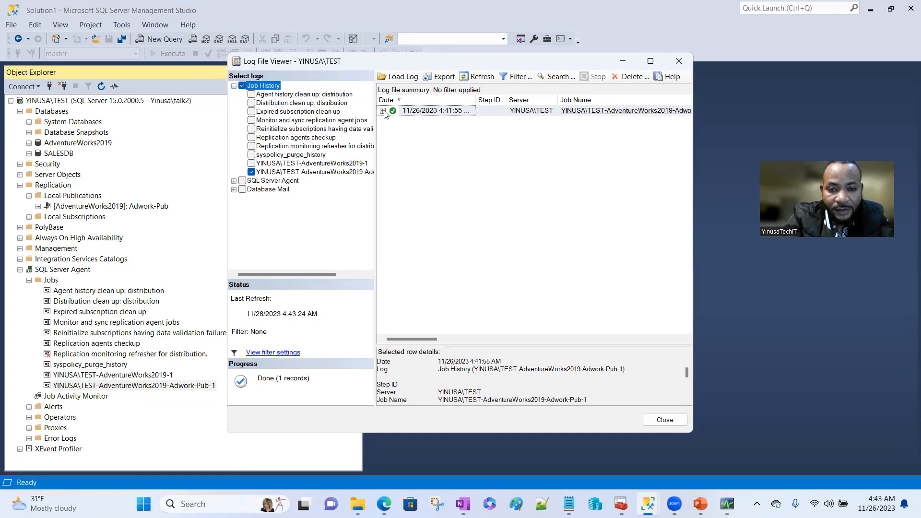
pyautogui.click(383, 112)
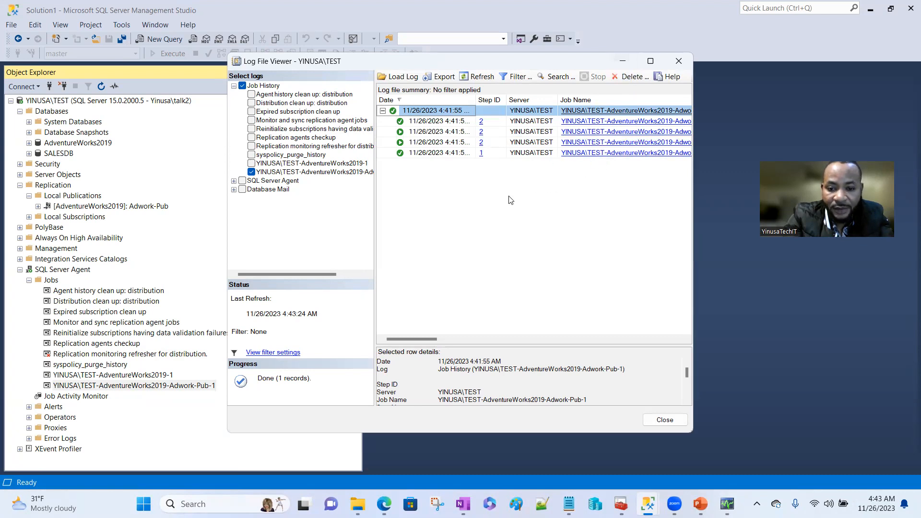
pyautogui.click(625, 59)
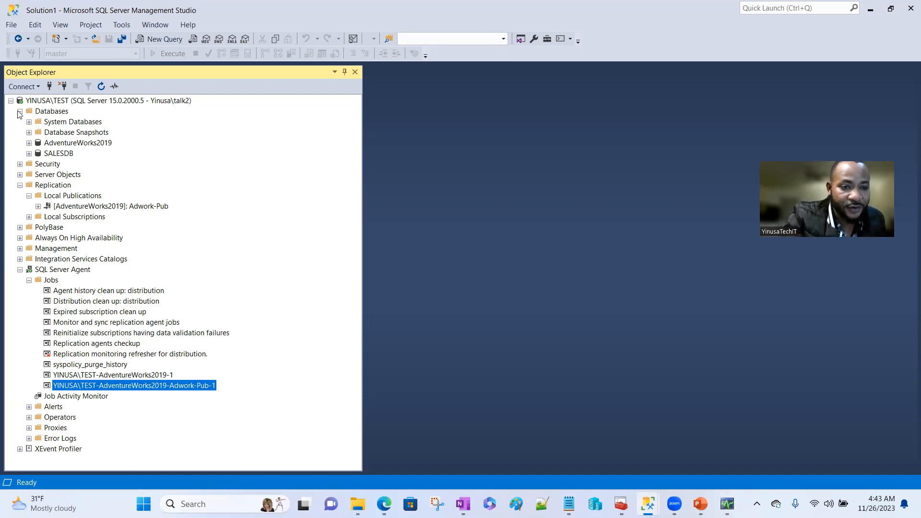
pyautogui.click(28, 122)
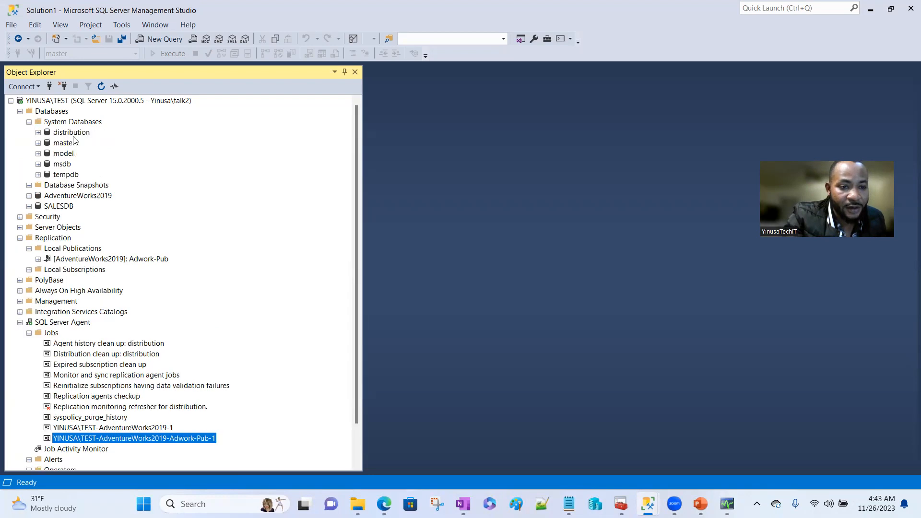
pyautogui.click(29, 122)
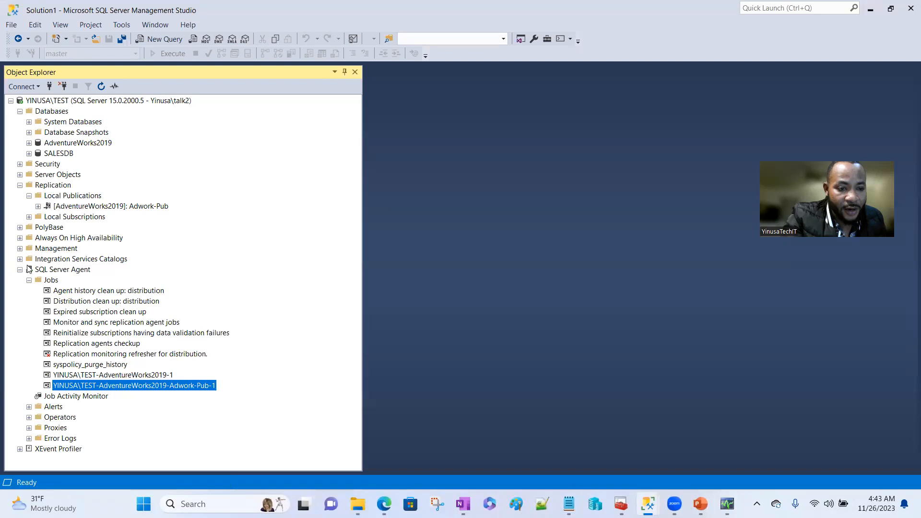
pyautogui.click(30, 280)
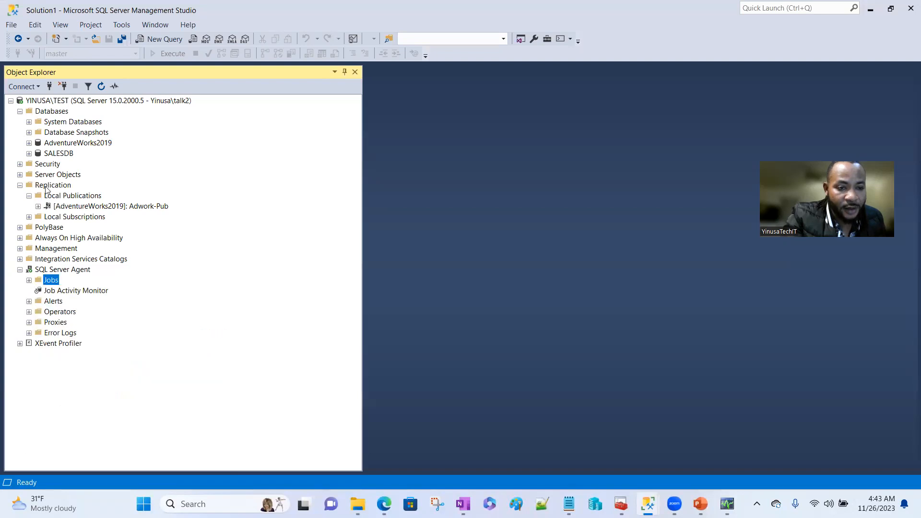
# - Start a push subscription to Adwork-Pub with agents at the Distributor and add a SQL Server subscriber
pyautogui.rightClick(129, 208)
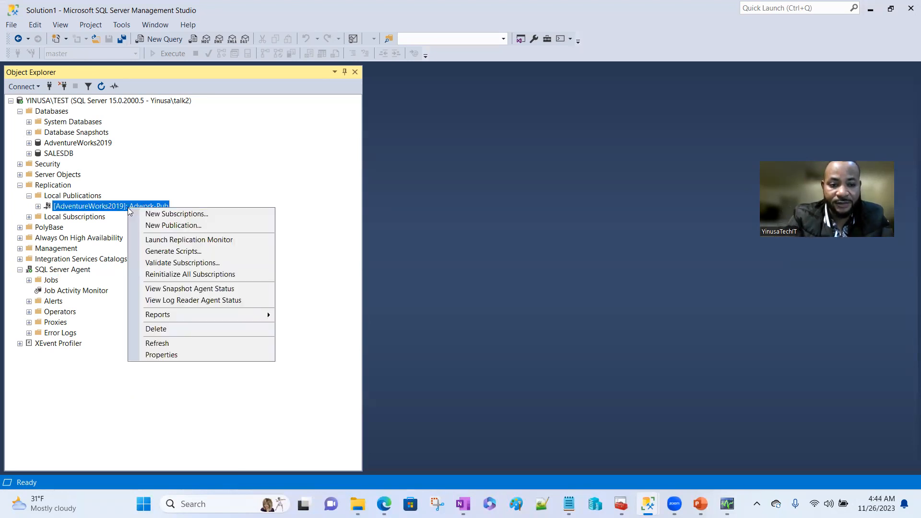
pyautogui.click(172, 216)
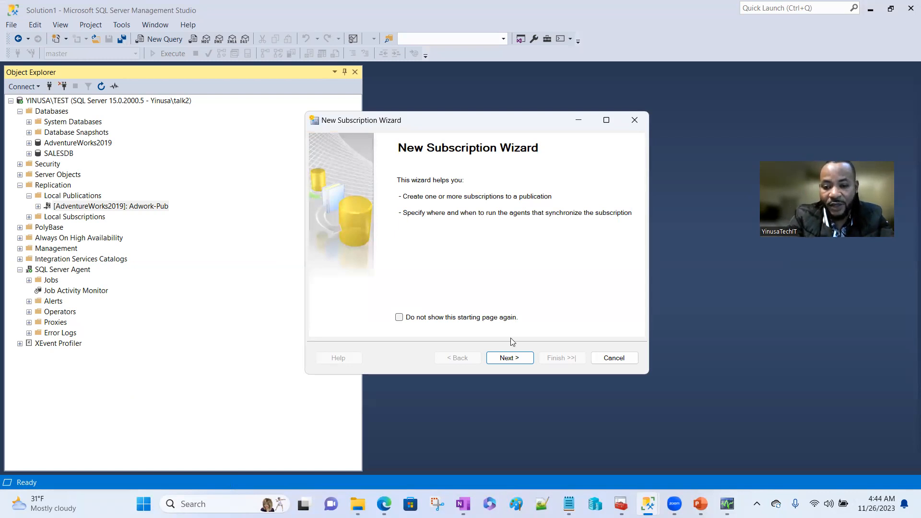
pyautogui.click(502, 357)
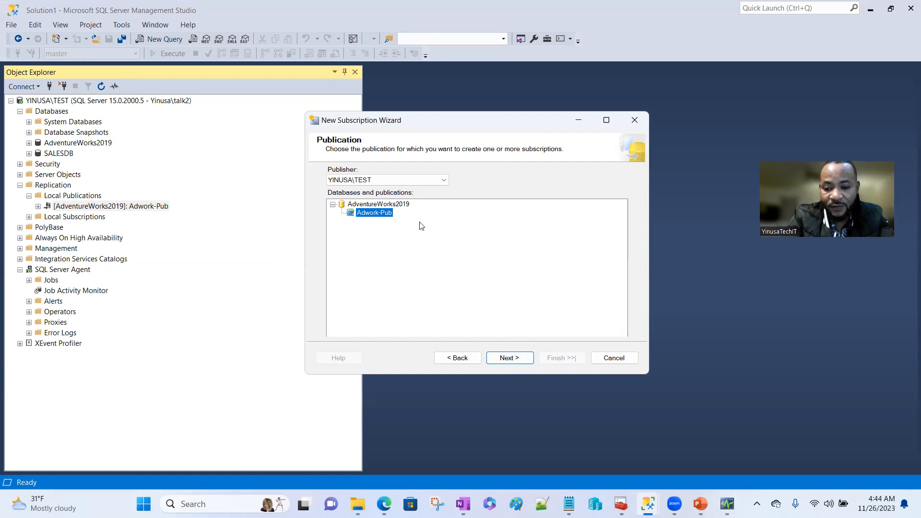
pyautogui.click(499, 363)
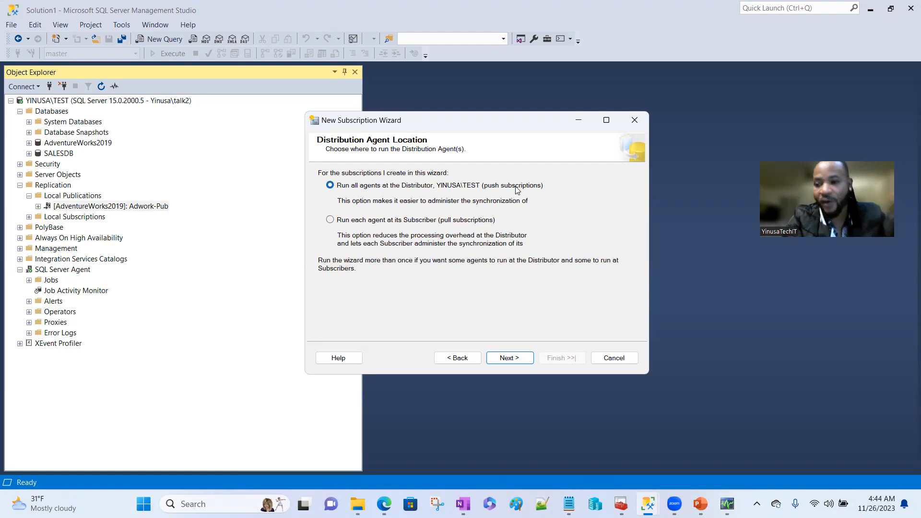
pyautogui.click(511, 359)
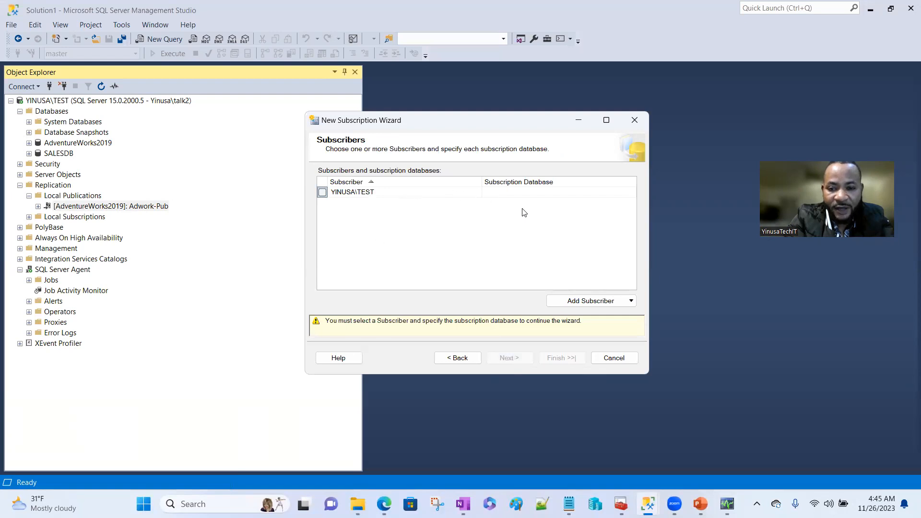
pyautogui.click(610, 304)
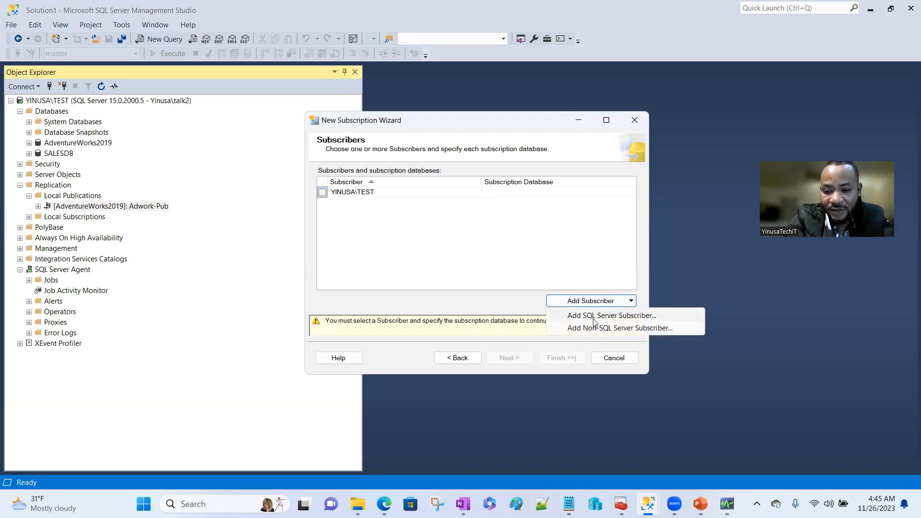
pyautogui.click(595, 319)
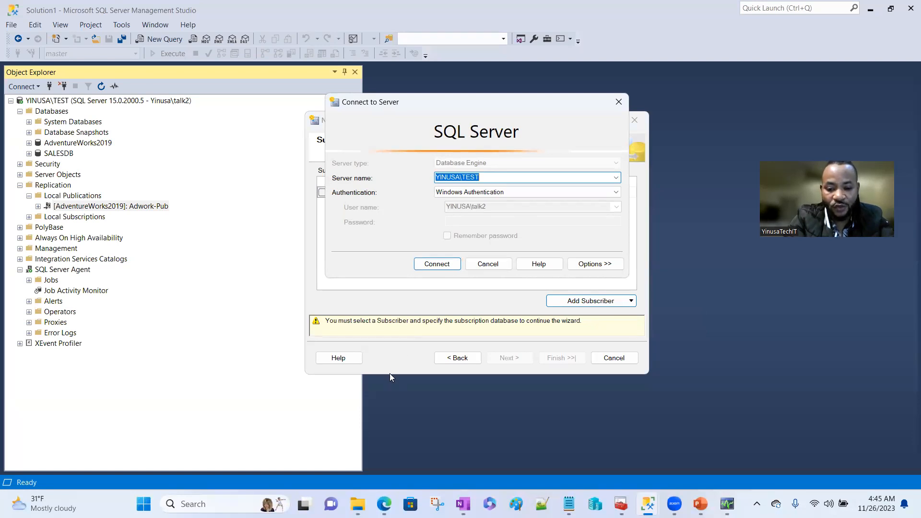
# - In the Azure portal, open the yinusatechit server and copy its name yinusatechit.database.windows.net
pyautogui.moveTo(384, 504)
pyautogui.click(380, 476)
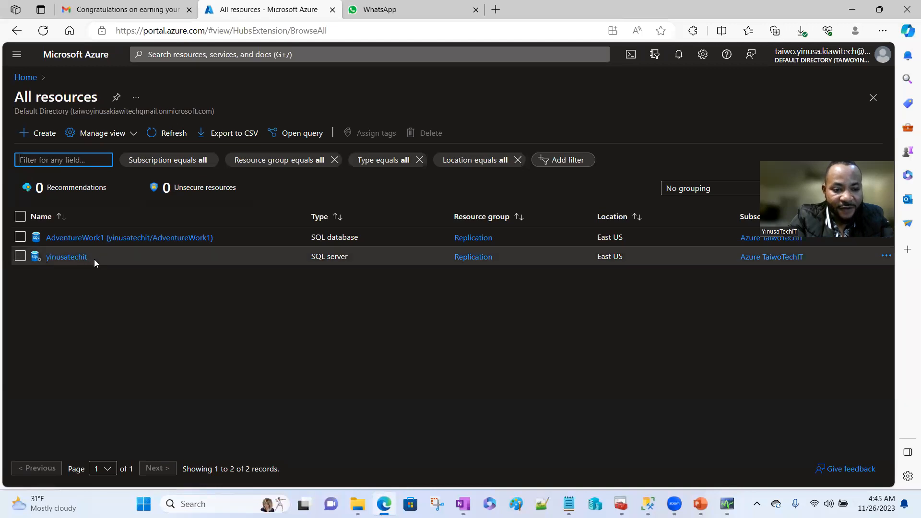
pyautogui.click(81, 258)
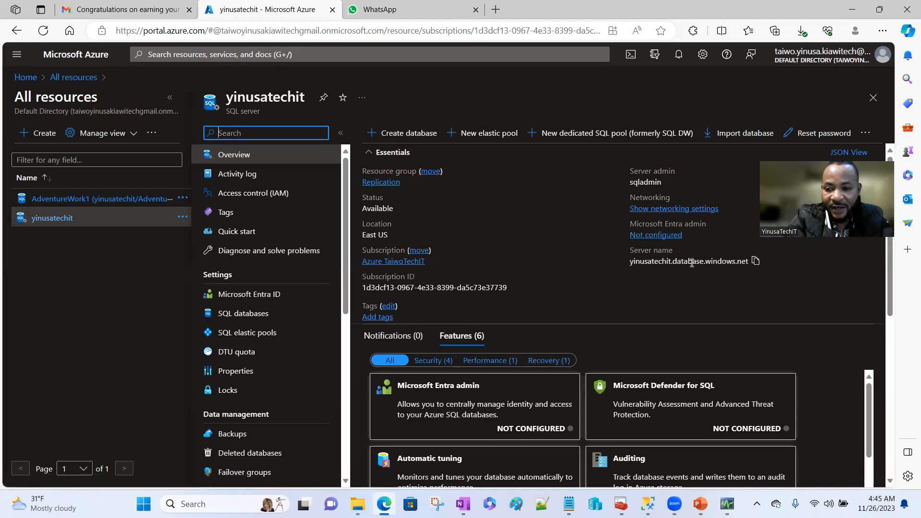
pyautogui.click(757, 262)
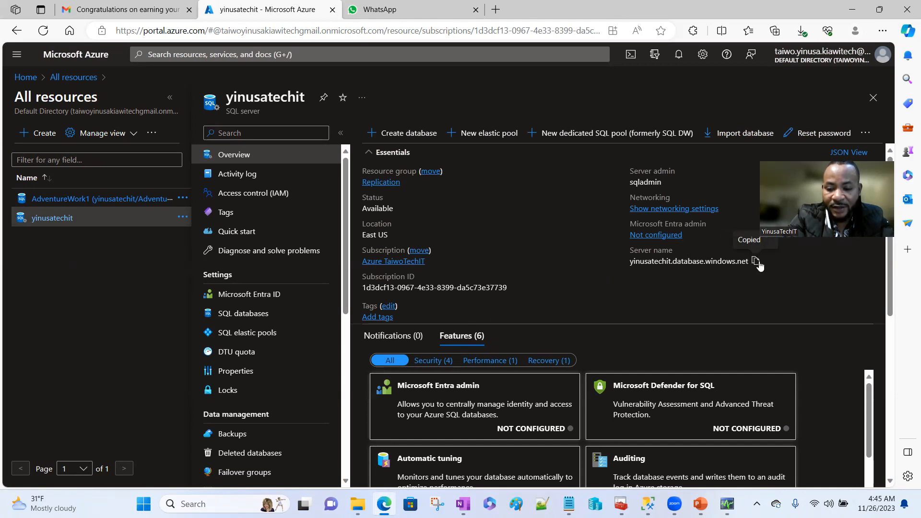
# - Enter yinusatechit.database.windows.net as the server name and choose SQL Server Authentication
pyautogui.moveTo(648, 504)
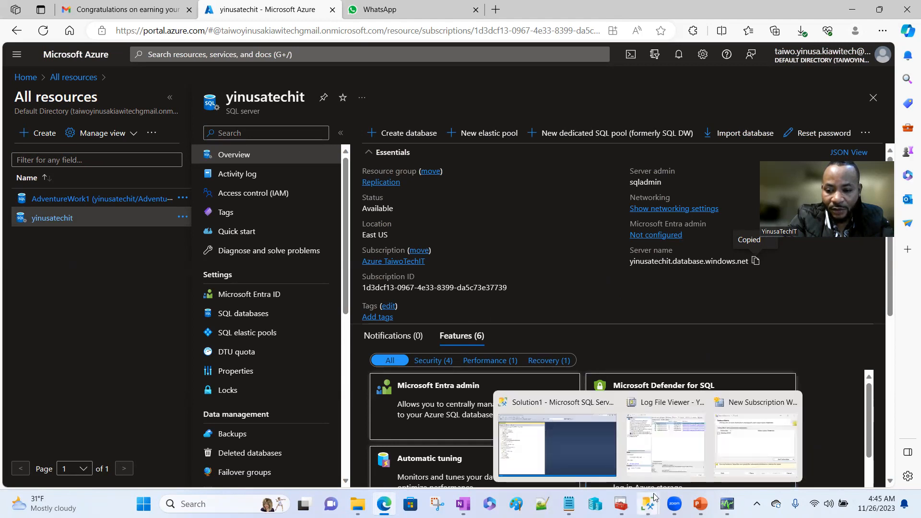
pyautogui.click(725, 442)
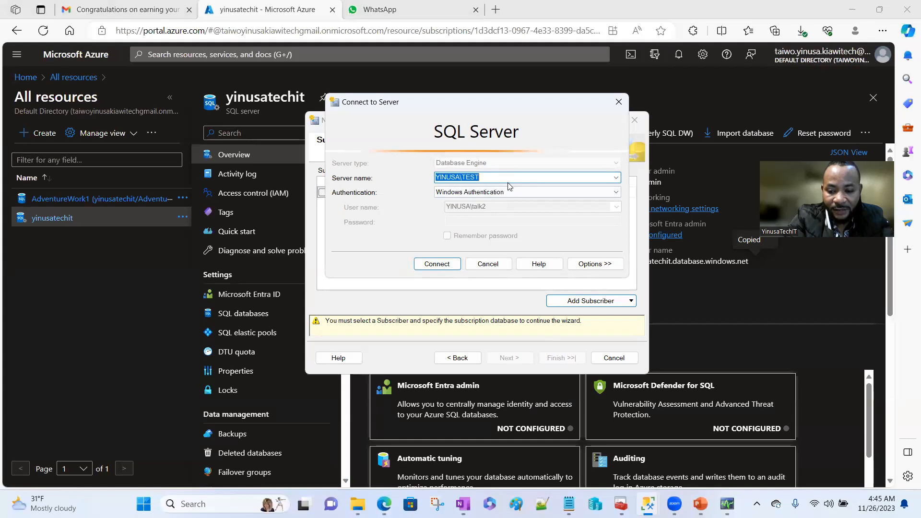
pyautogui.press('BackSpace')
pyautogui.hotkey('ctrl', 'v')
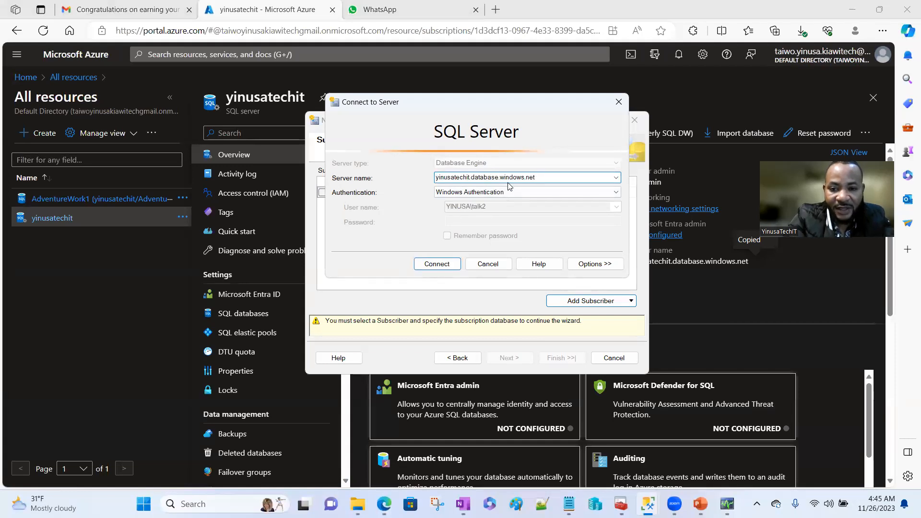
pyautogui.click(618, 193)
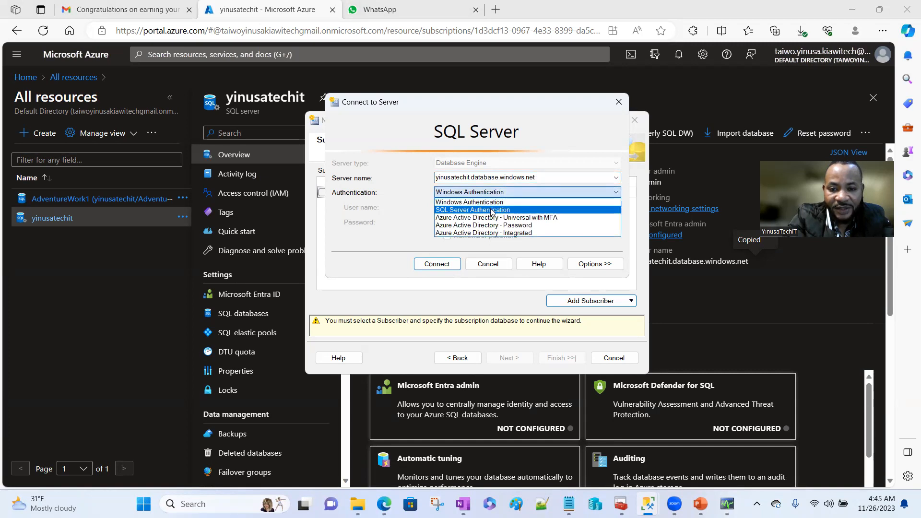
pyautogui.click(492, 211)
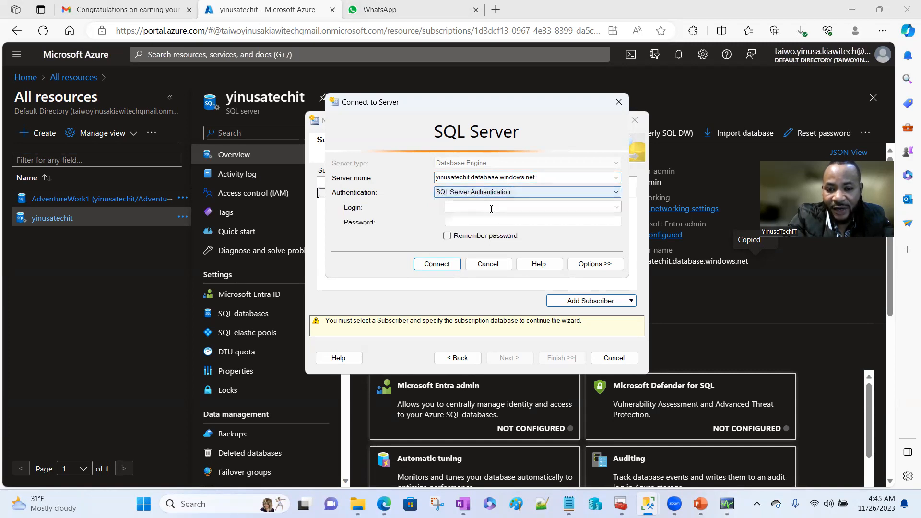
# - Log in as sqladmin with the server admin password and connect to the Azure server
pyautogui.click(483, 208)
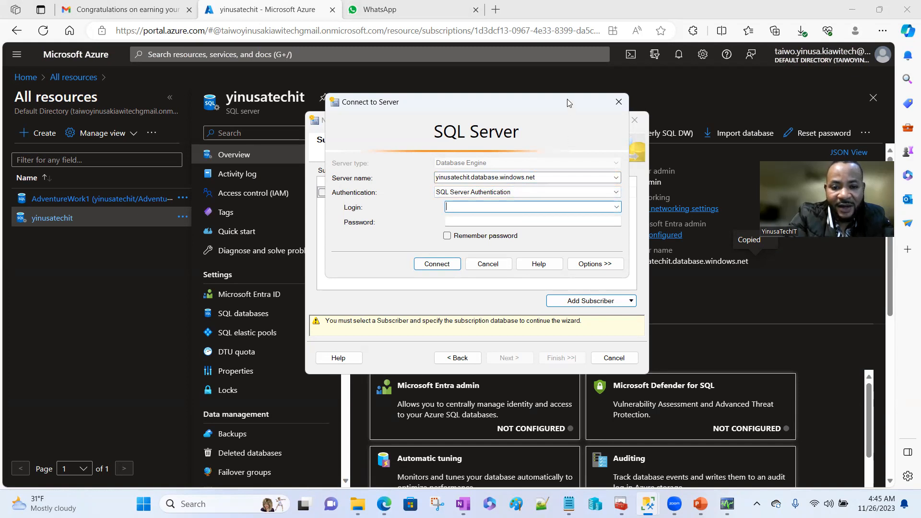
pyautogui.moveTo(550, 103); pyautogui.dragTo(397, 108)
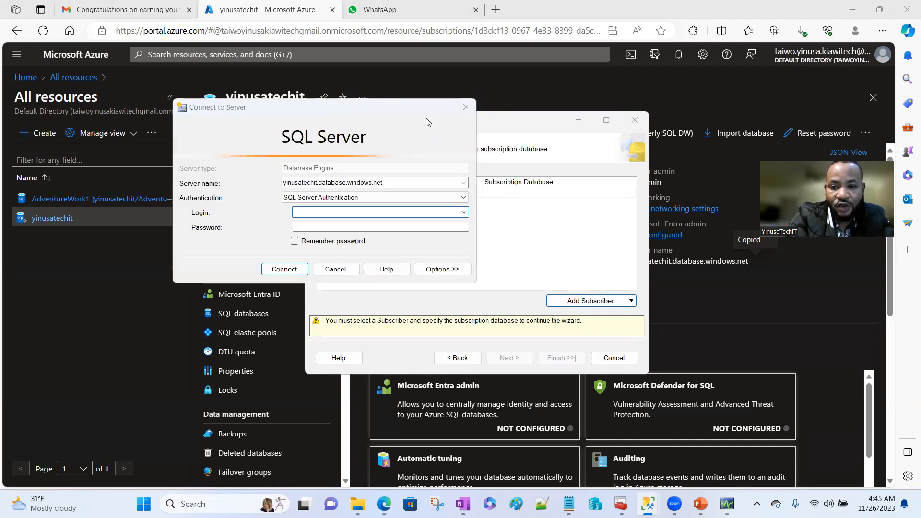
pyautogui.click(528, 119)
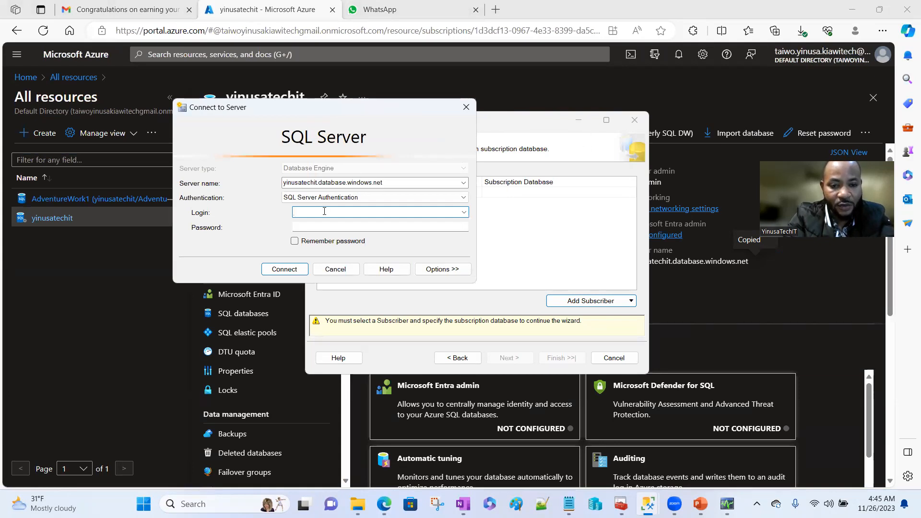
pyautogui.write('sqladmin')
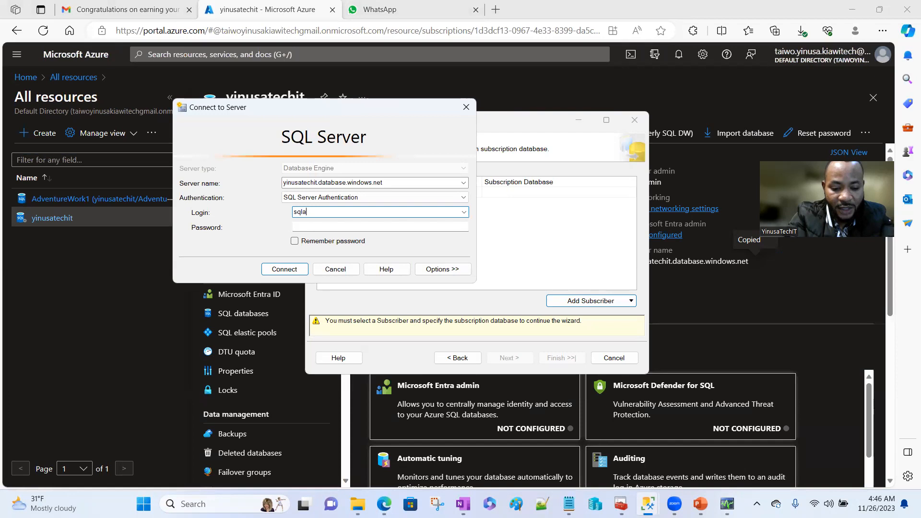
pyautogui.click(323, 226)
pyautogui.write('*********')
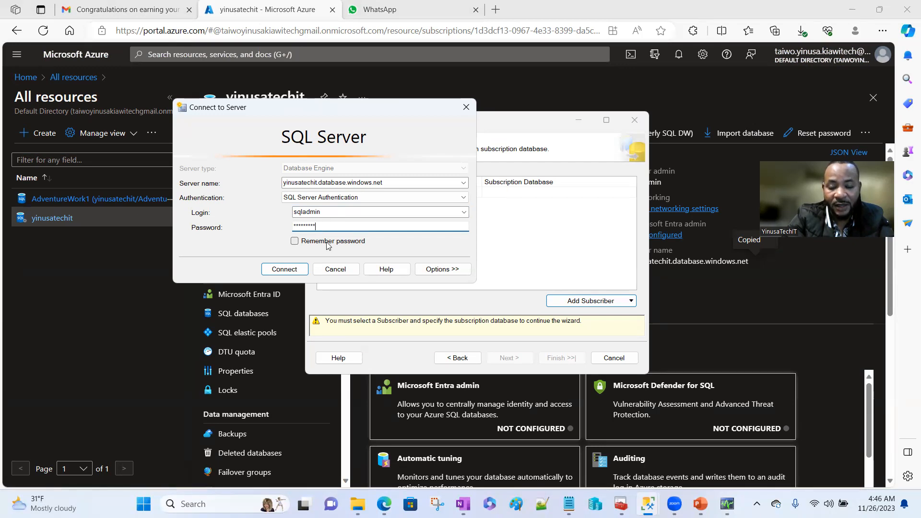
pyautogui.click(288, 270)
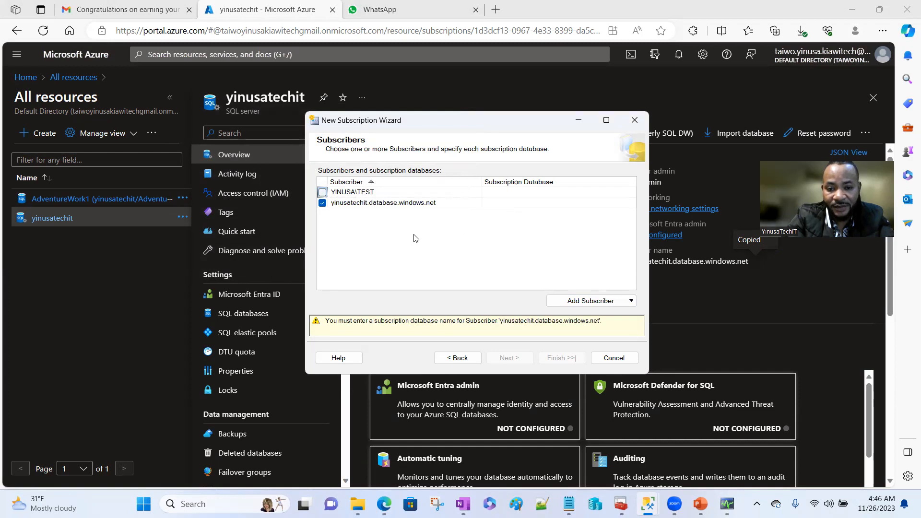
# - Choose AdventureWork1 as the subscription database for yinusatechit.database.windows.net and continue
pyautogui.click(551, 204)
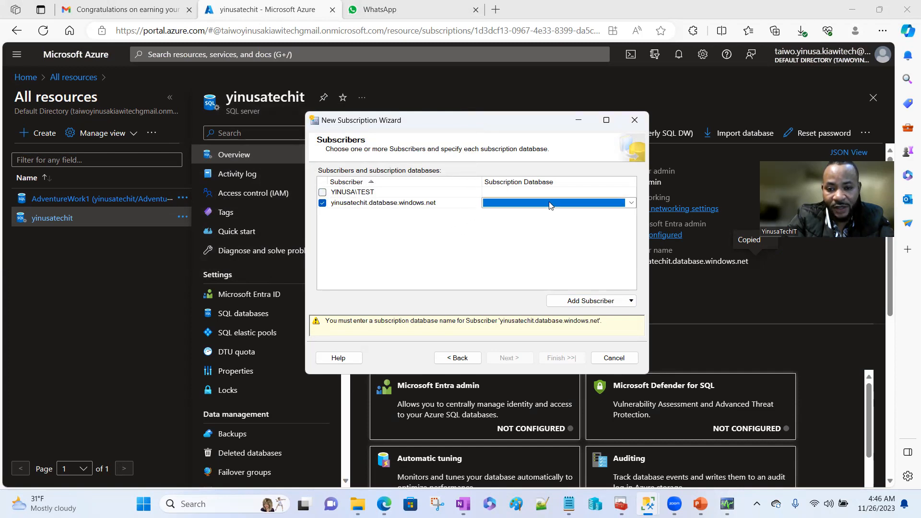
pyautogui.click(631, 203)
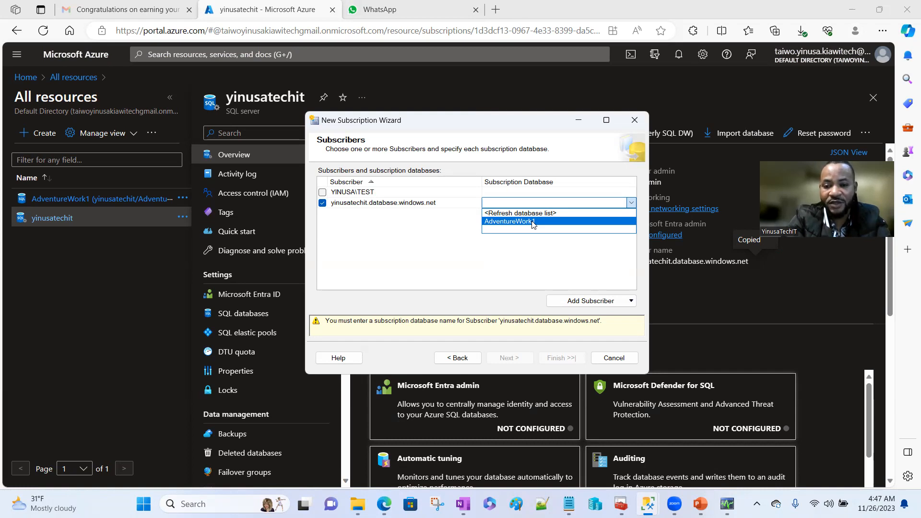
pyautogui.click(533, 222)
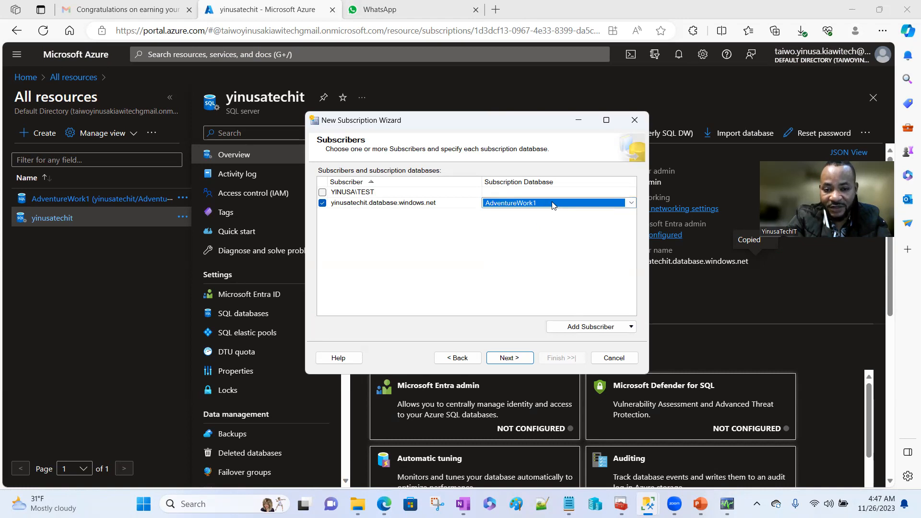
pyautogui.click(509, 359)
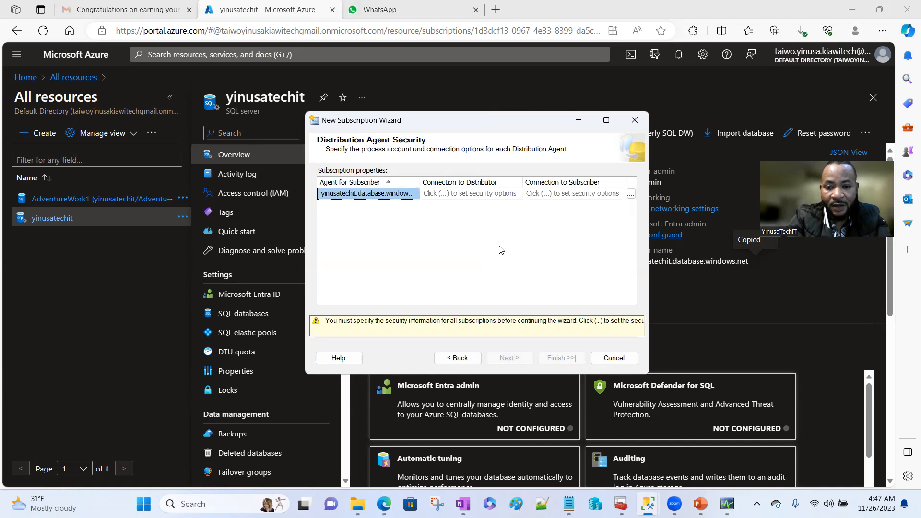
# - Set the Distribution Agent's Windows process account and begin entering its password
pyautogui.click(631, 194)
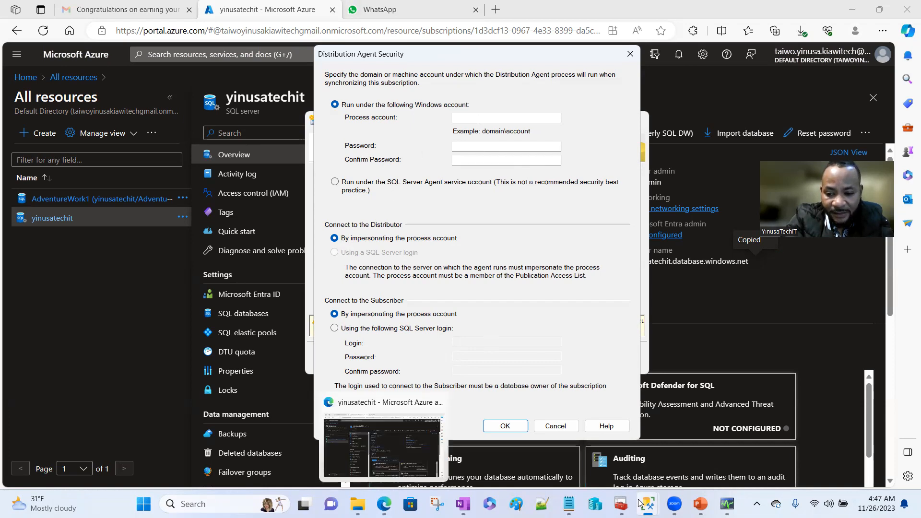
pyautogui.moveTo(648, 504)
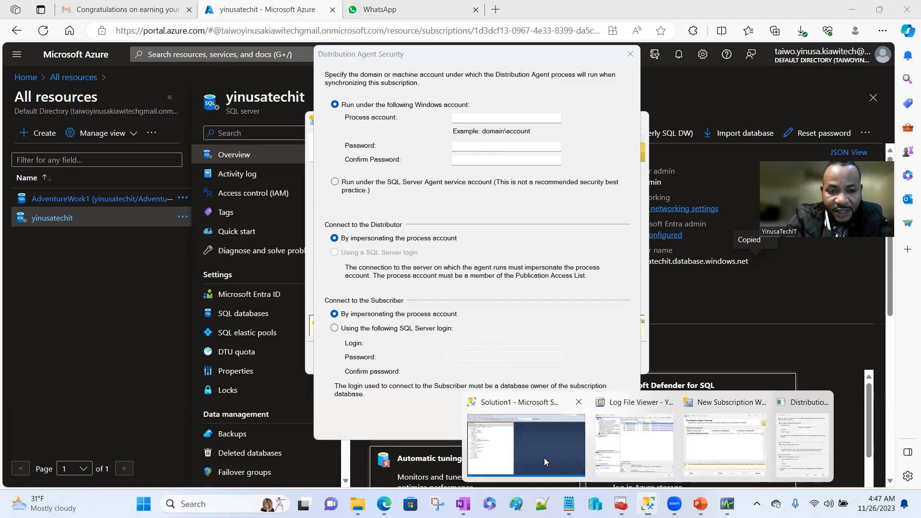
pyautogui.click(545, 458)
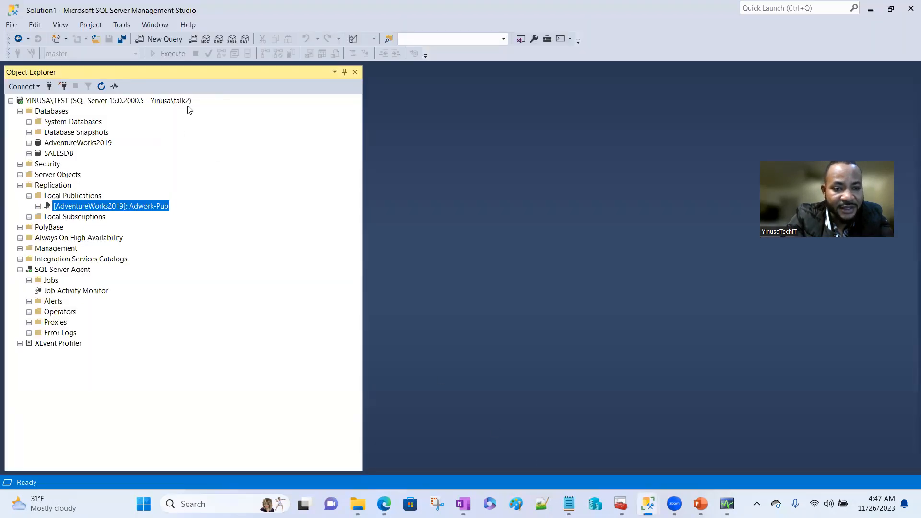
pyautogui.moveTo(648, 504)
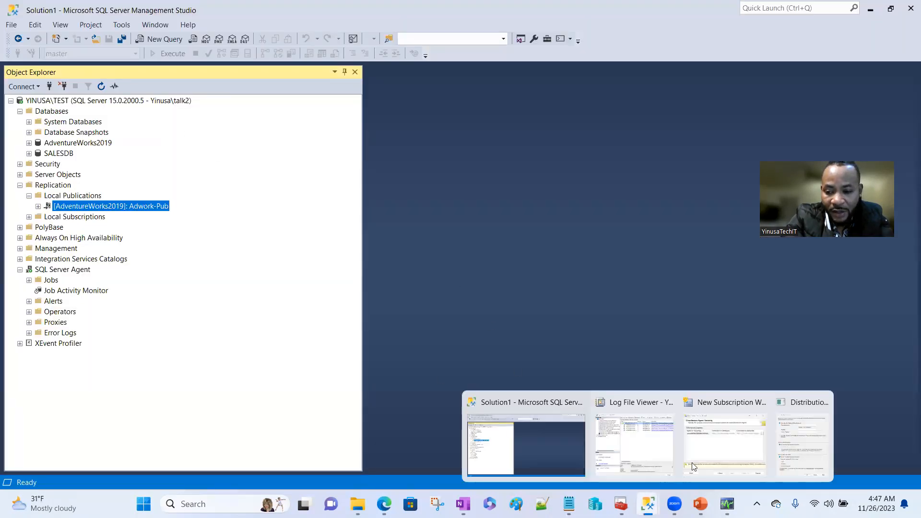
pyautogui.click(796, 442)
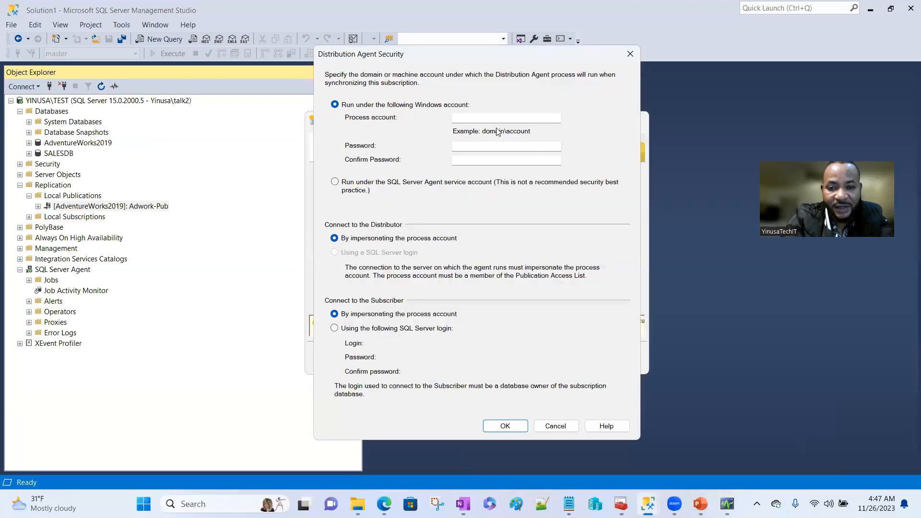
pyautogui.click(517, 117)
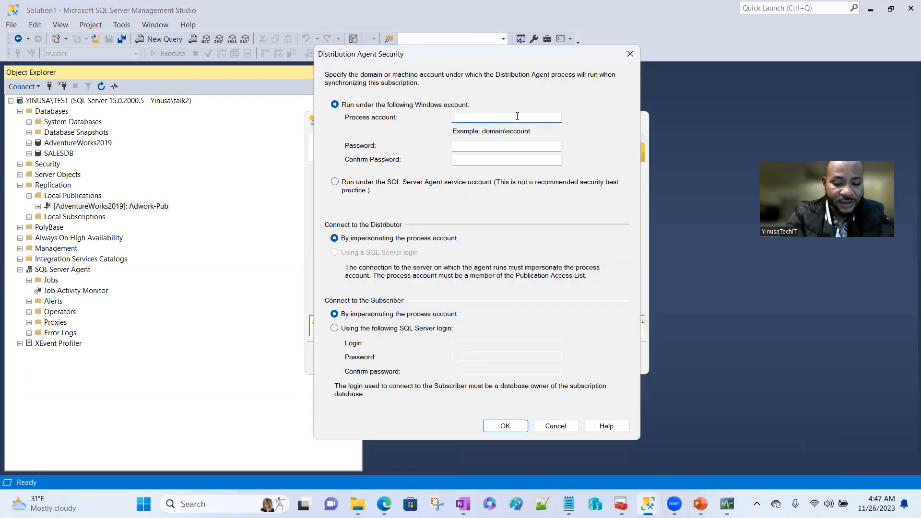
pyautogui.write('Yinusa')
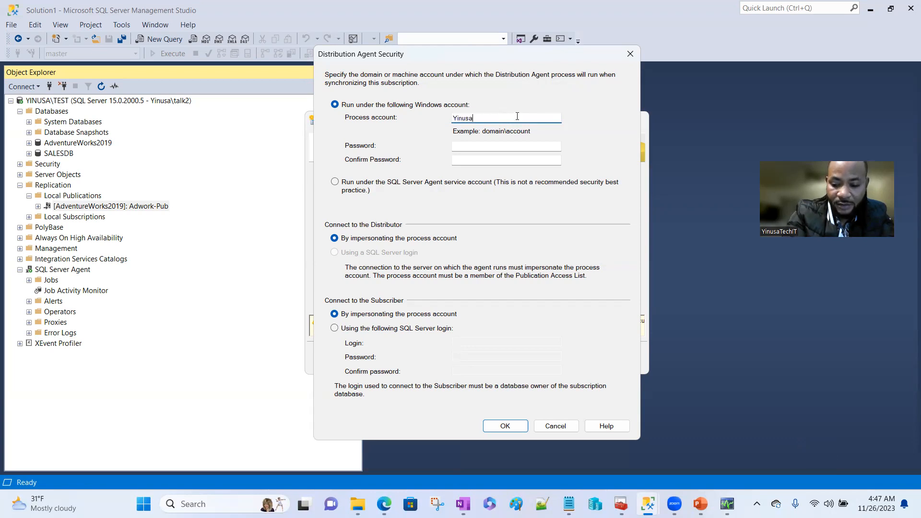
pyautogui.write('\\talk2')
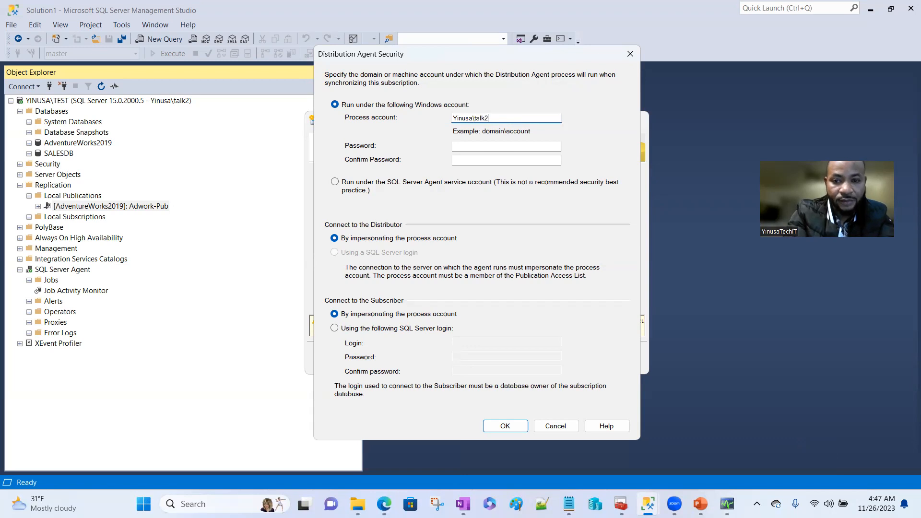
pyautogui.click(493, 146)
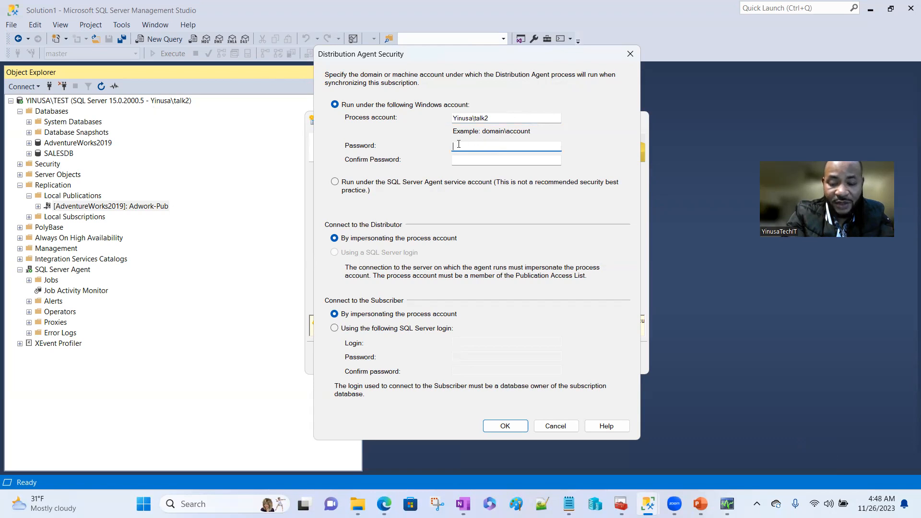
pyautogui.press('capslock')
pyautogui.write('P')
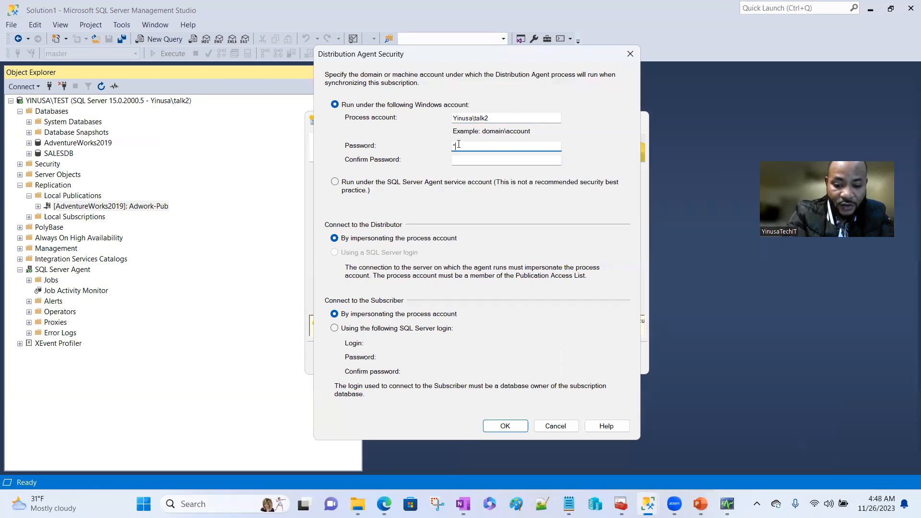
pyautogui.write('*********')
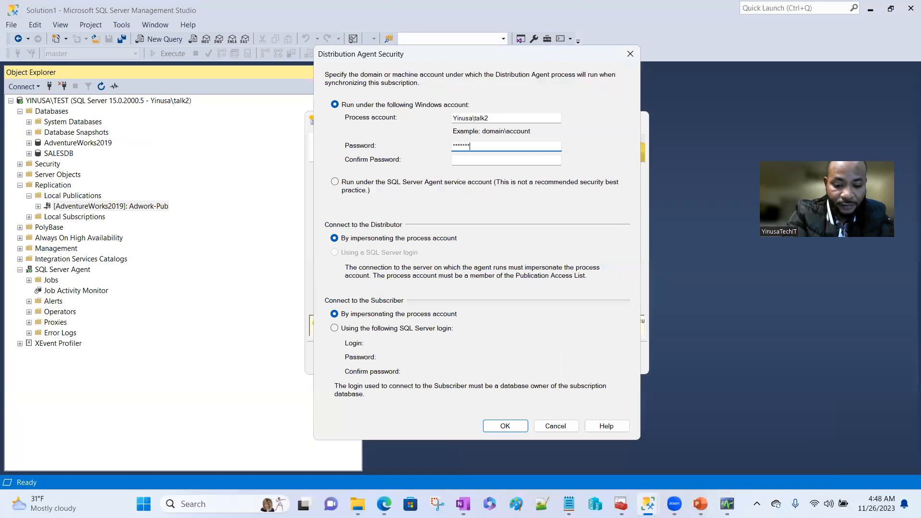
pyautogui.write('*****')
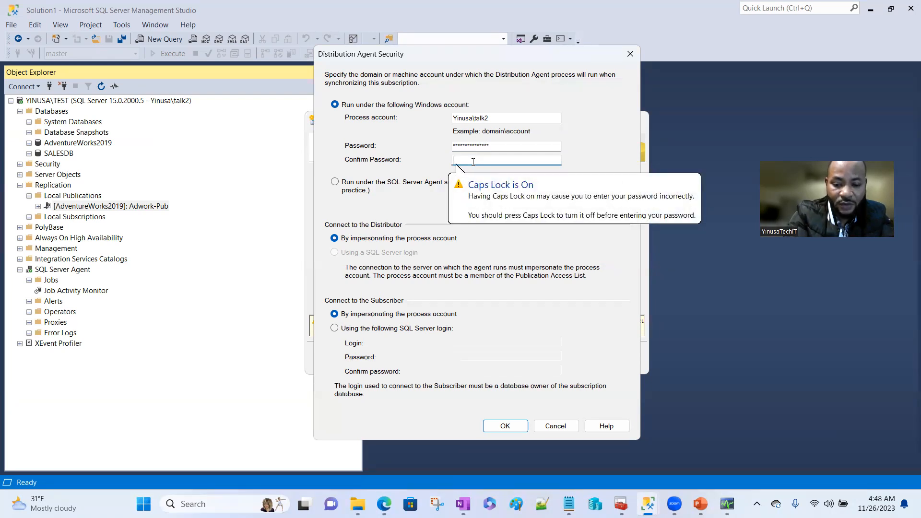
pyautogui.write('**********')
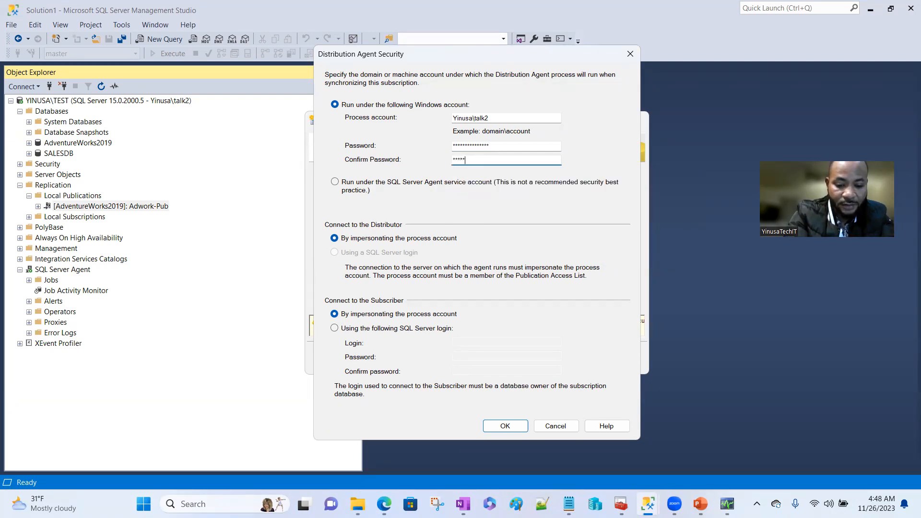
pyautogui.write('*****')
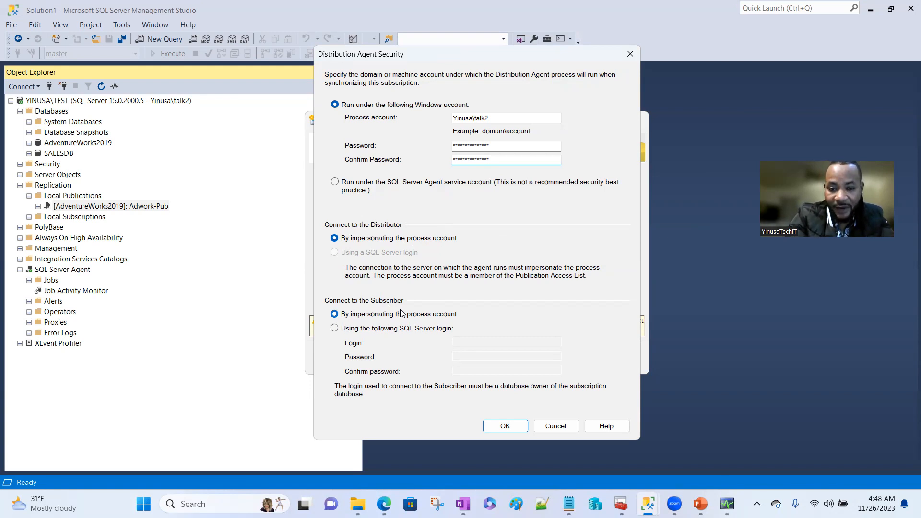
# - Have the Distribution Agent reach the Azure subscriber with SQL login sqladmin and its password, then save
pyautogui.click(335, 330)
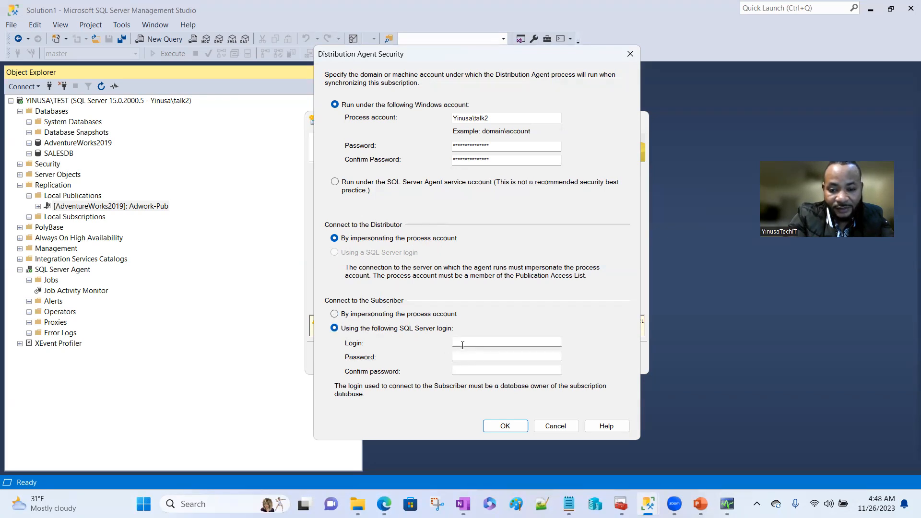
pyautogui.click(477, 344)
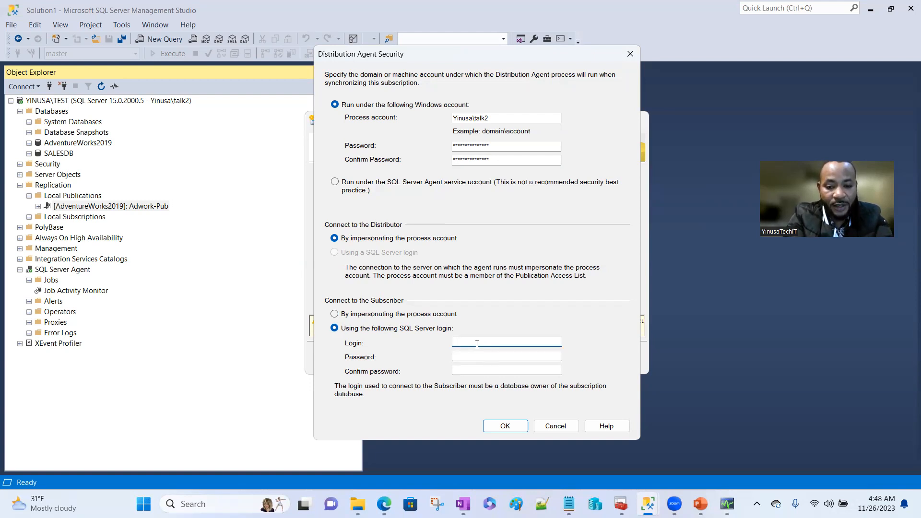
pyautogui.write('sqladmin')
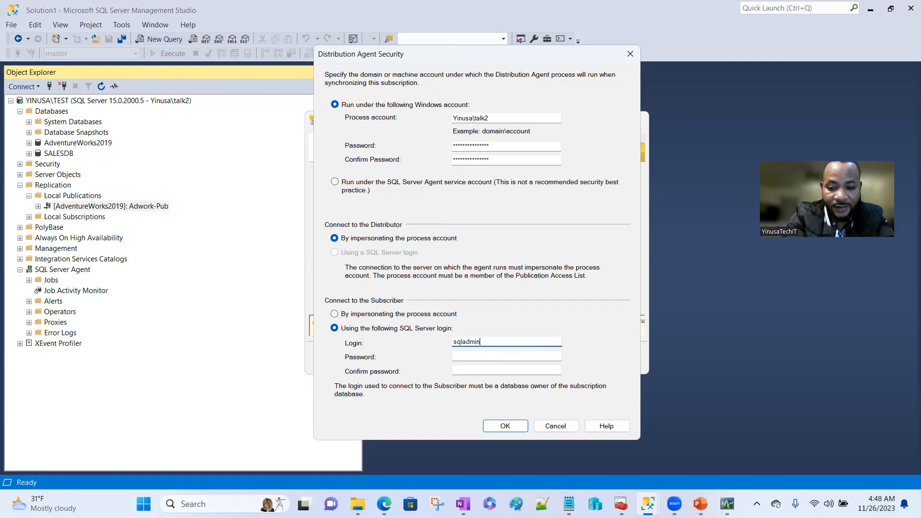
pyautogui.click(481, 357)
pyautogui.write('*')
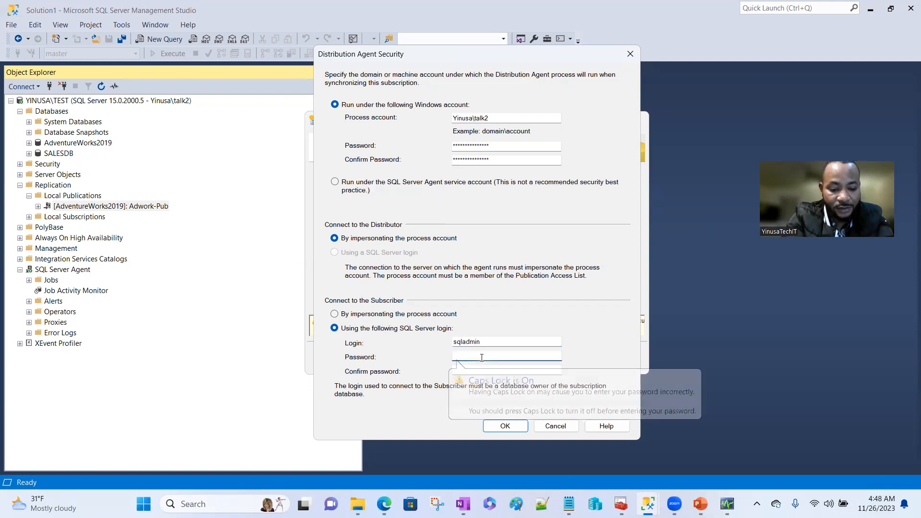
pyautogui.write('*******')
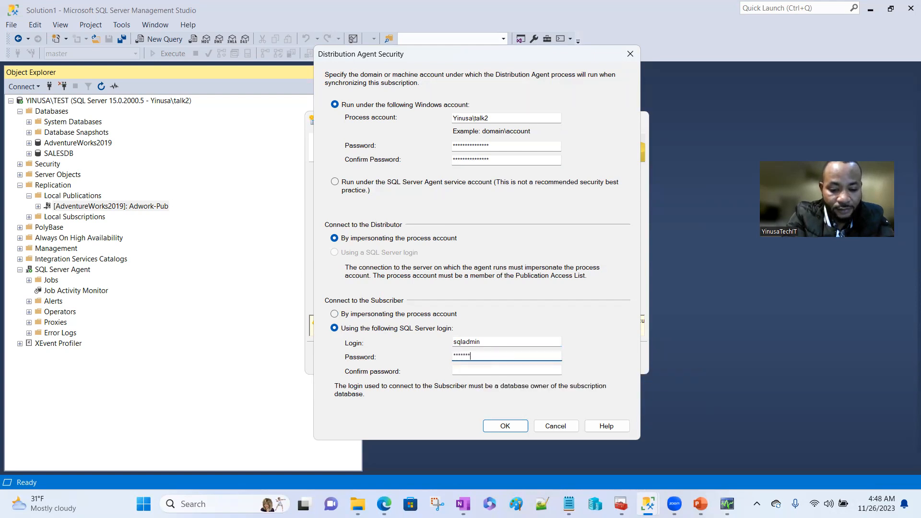
pyautogui.write('*')
pyautogui.click(477, 372)
pyautogui.write('*********')
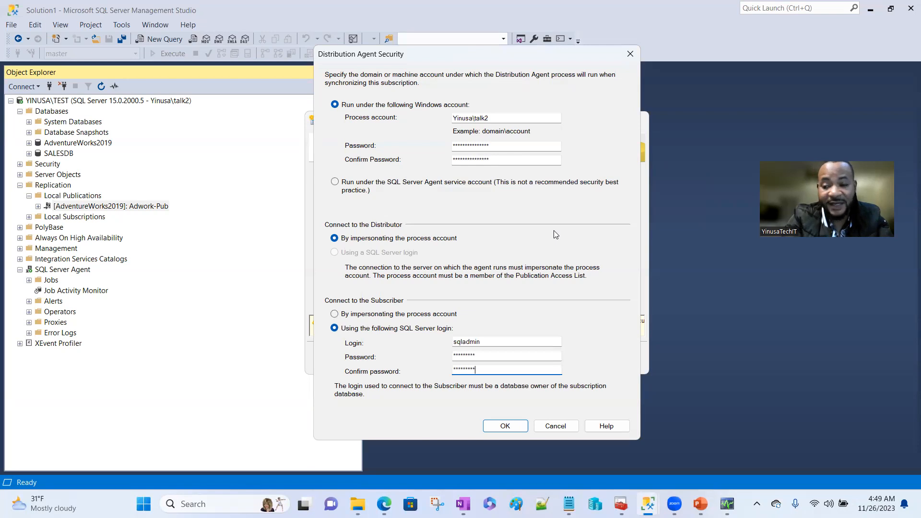
pyautogui.click(505, 426)
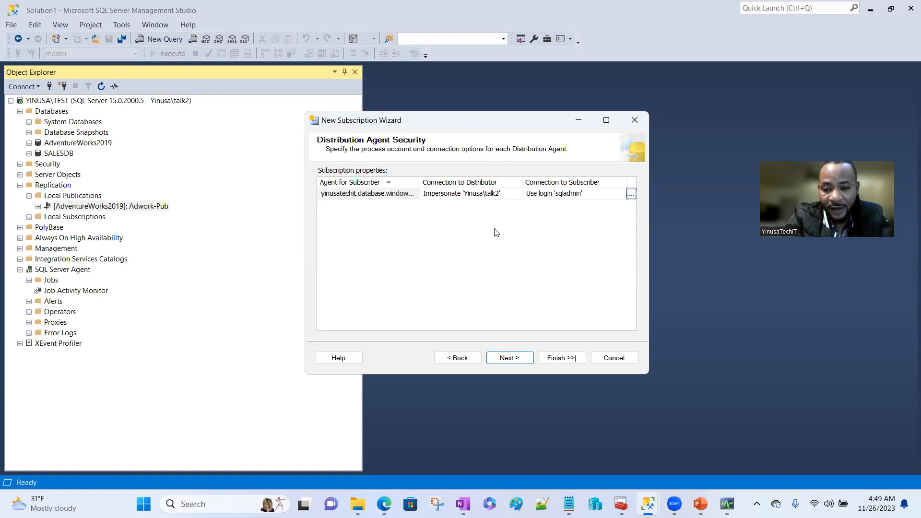
# - Keep the continuous schedule and immediate initialization, finish creating the Adwork-Pub push subscription, and close the wizard
pyautogui.click(519, 360)
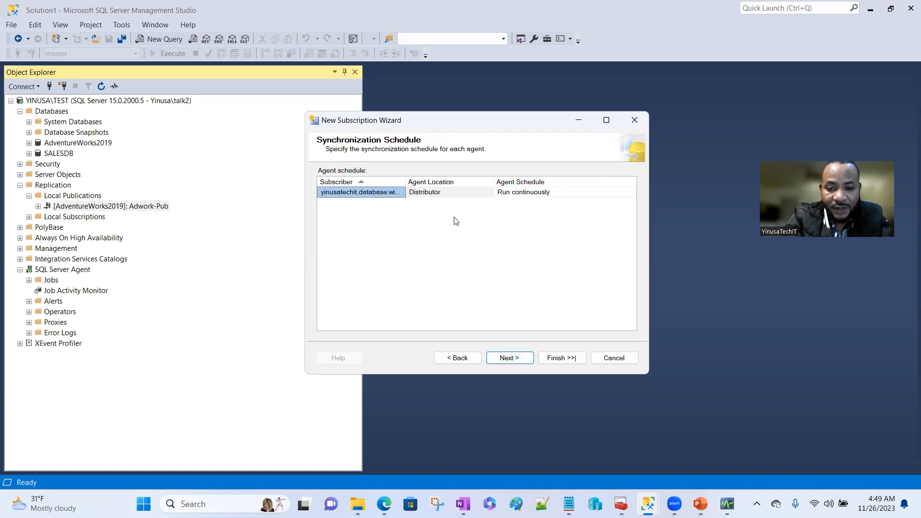
pyautogui.click(513, 360)
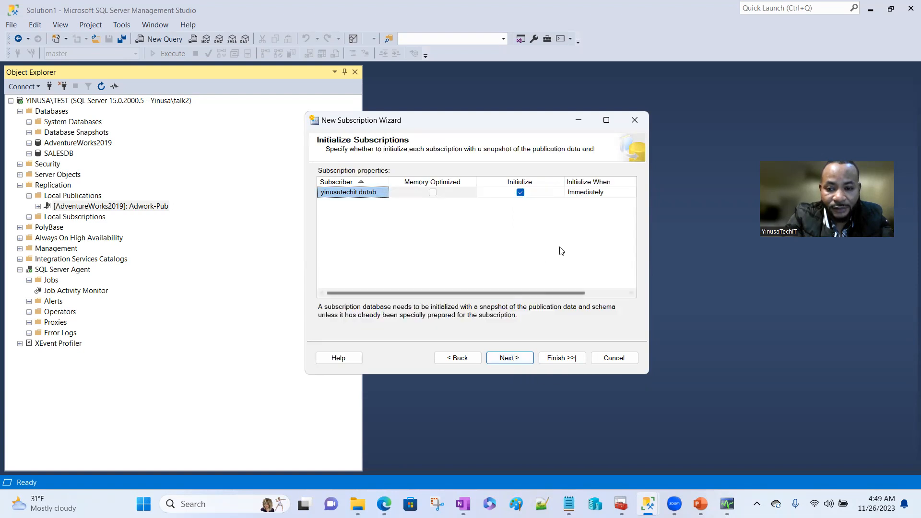
pyautogui.click(516, 360)
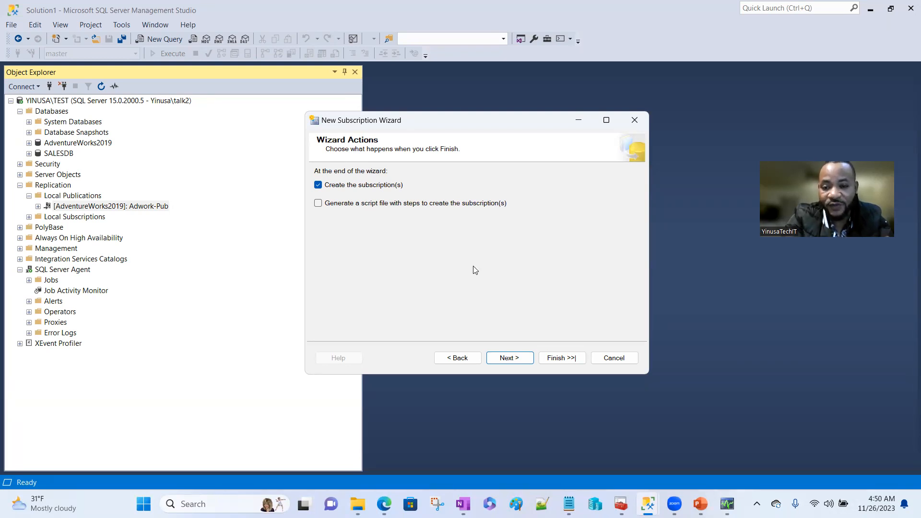
pyautogui.click(506, 360)
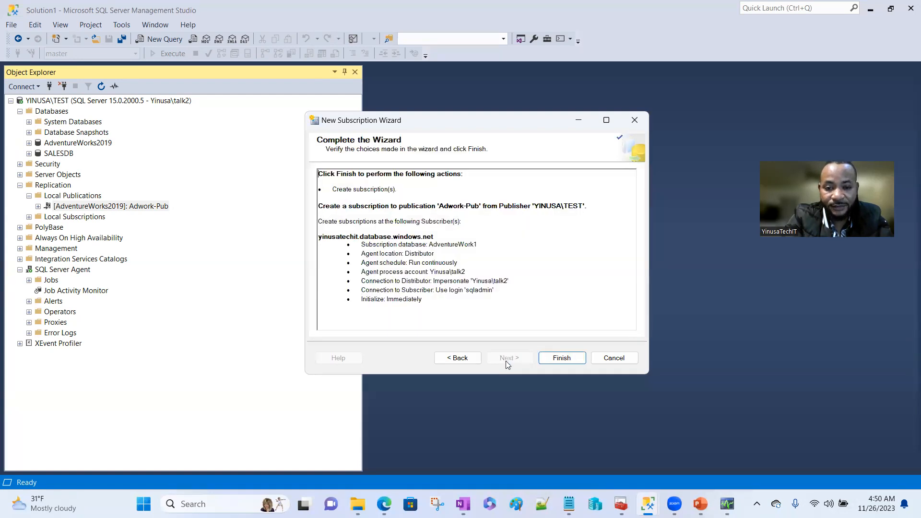
pyautogui.click(557, 359)
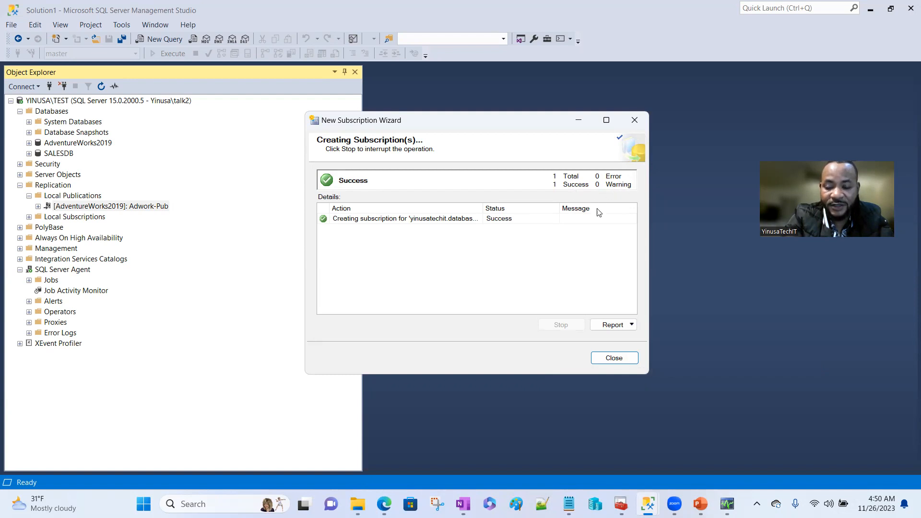
pyautogui.click(613, 360)
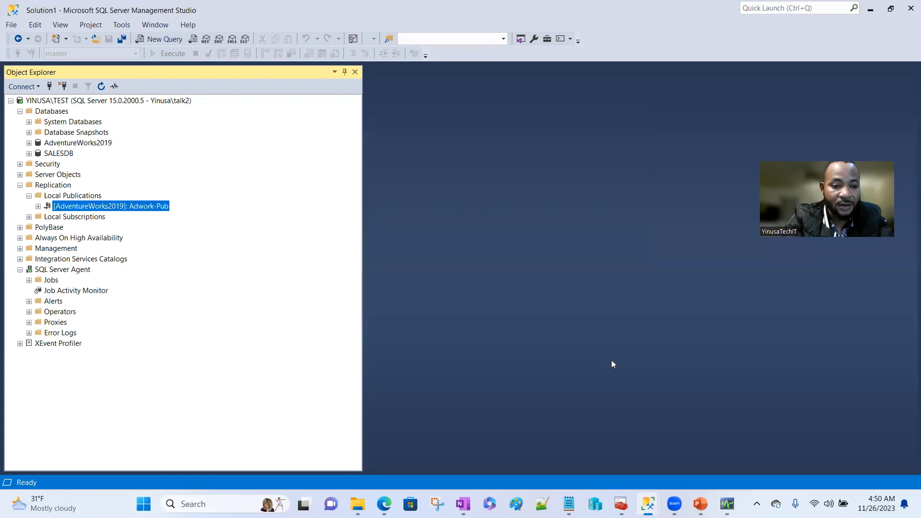
# - Refresh Local Publications and expand Local Subscriptions to check the new subscription
pyautogui.rightClick(56, 194)
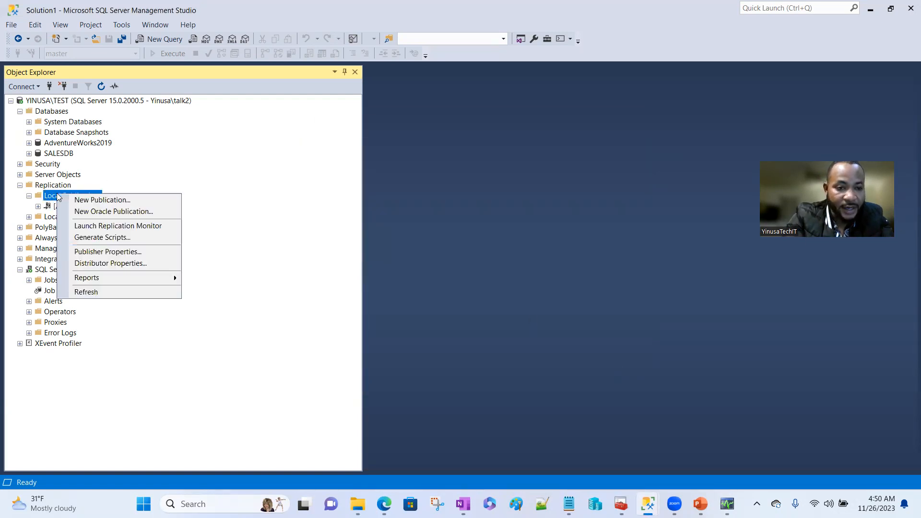
pyautogui.click(86, 292)
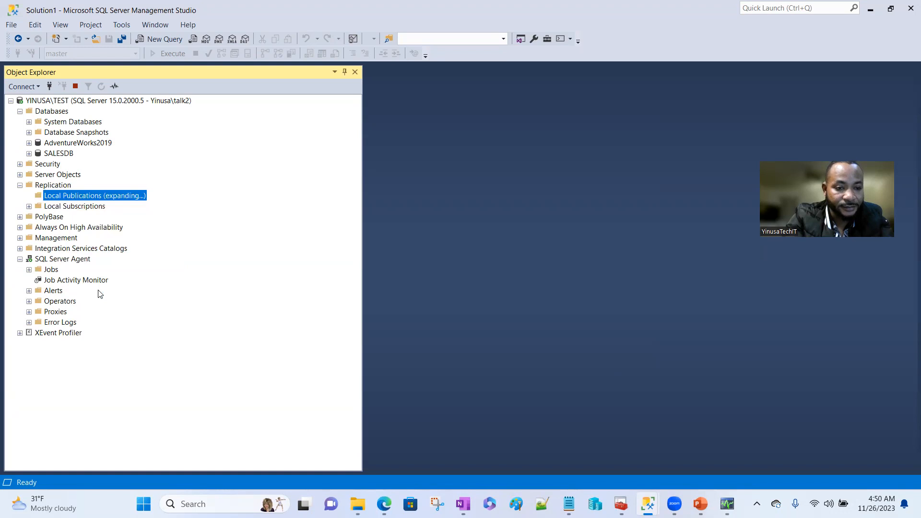
pyautogui.rightClick(70, 197)
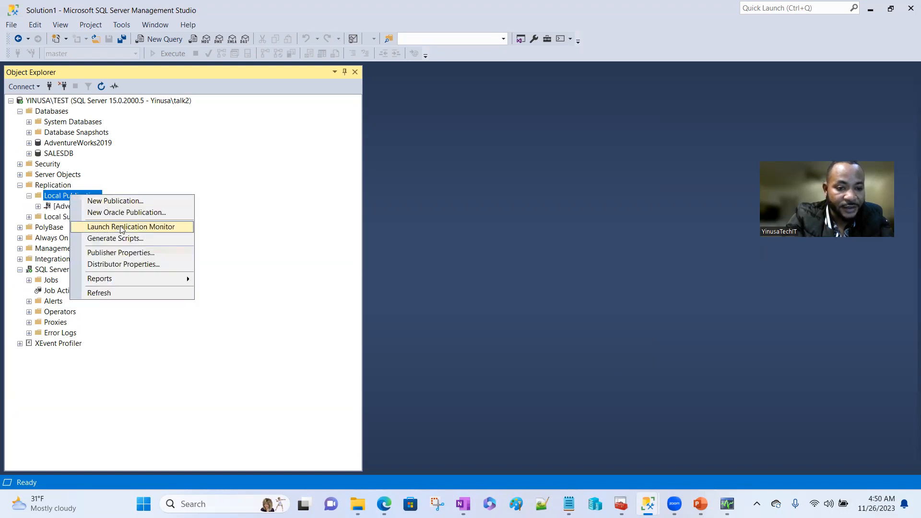
pyautogui.click(98, 293)
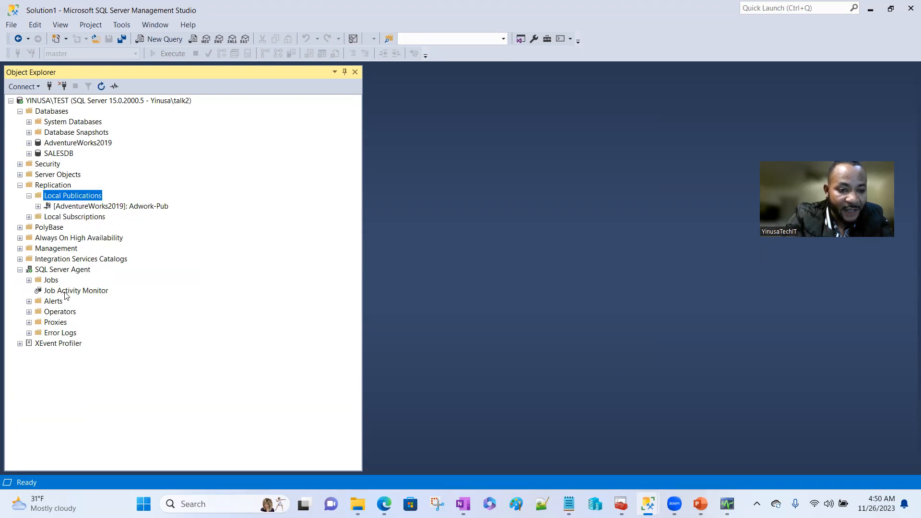
pyautogui.click(30, 216)
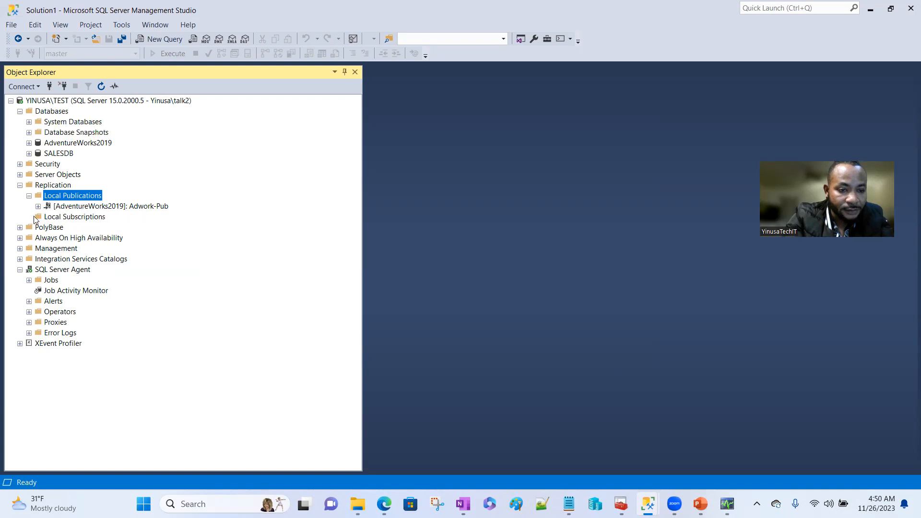
pyautogui.click(70, 219)
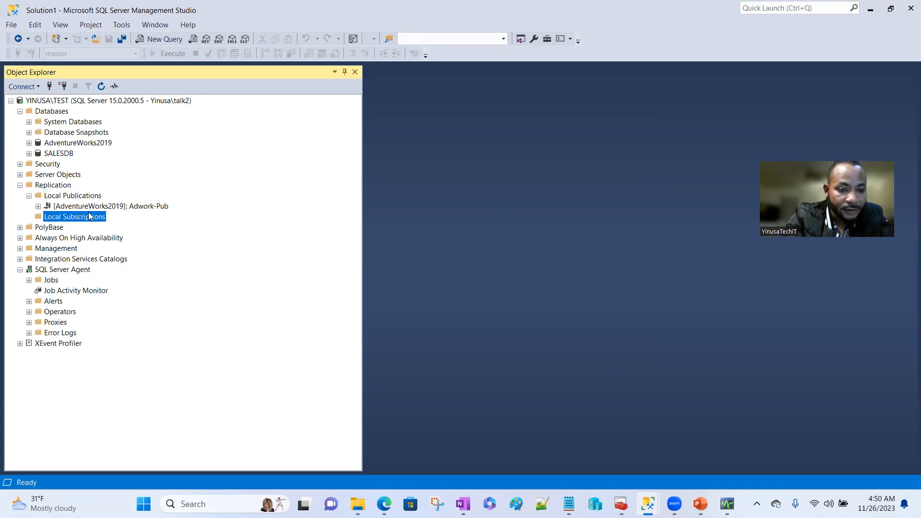
# - Refresh the Replication folder and launch Replication Monitor for [AdventureWorks2019]: Adwork-Pub
pyautogui.rightClick(55, 185)
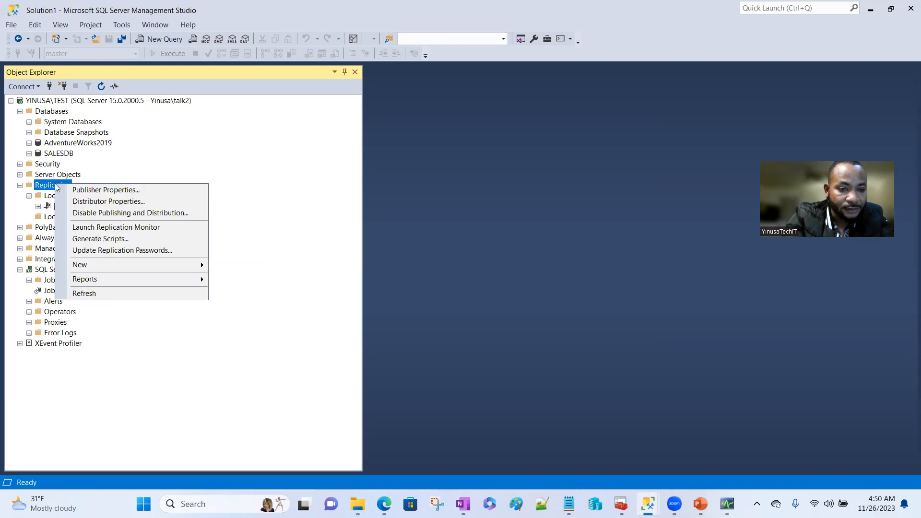
pyautogui.click(93, 292)
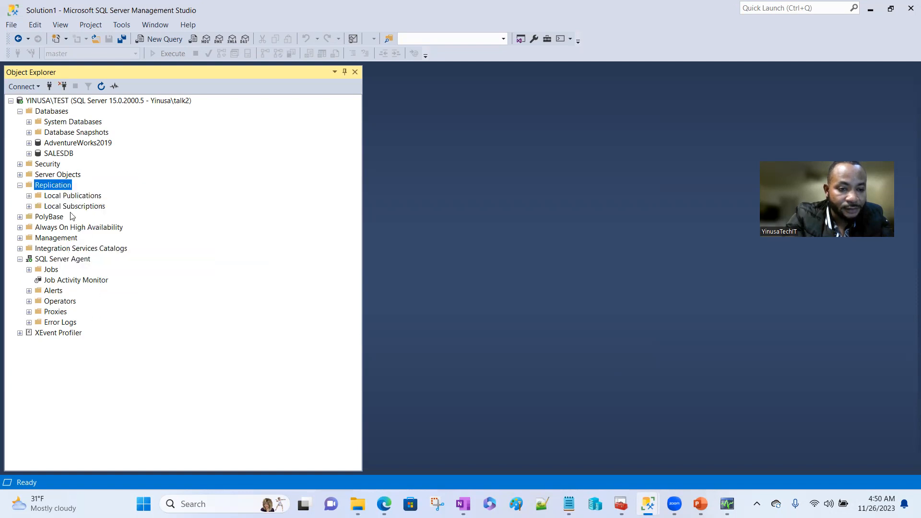
pyautogui.click(29, 196)
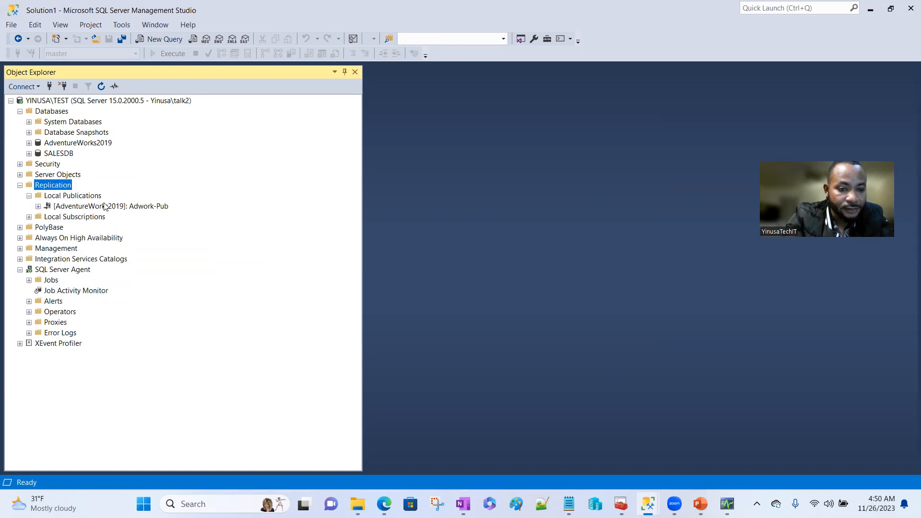
pyautogui.rightClick(104, 206)
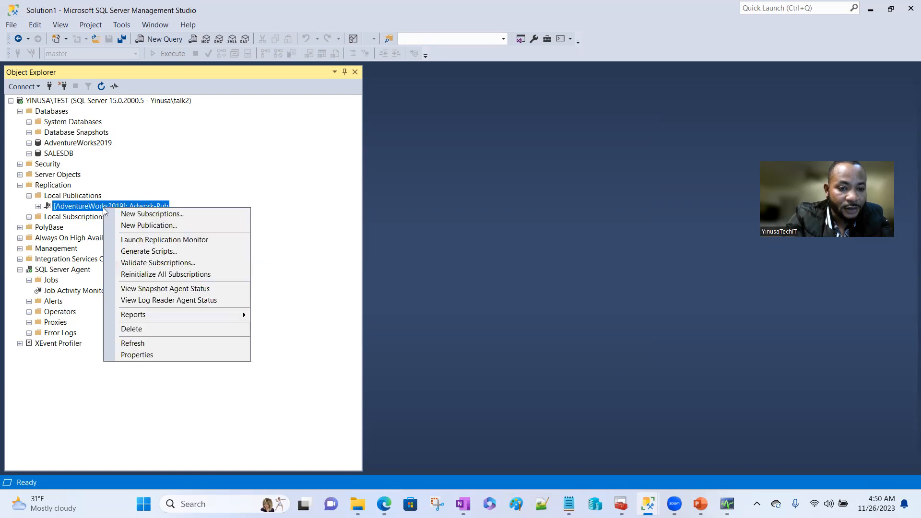
pyautogui.click(158, 240)
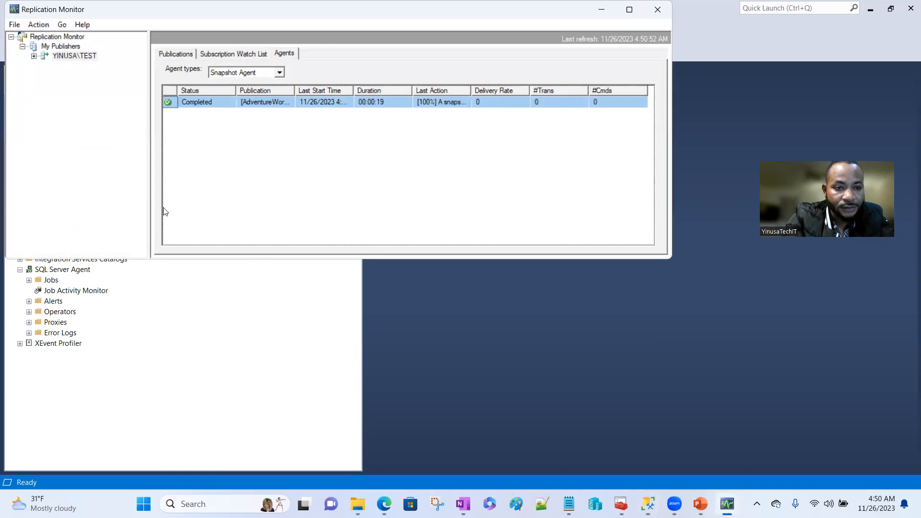
# - Check that the Adwork-Pub subscription and its snapshot and log reader agents are healthy, then minimize the monitor
pyautogui.click(34, 55)
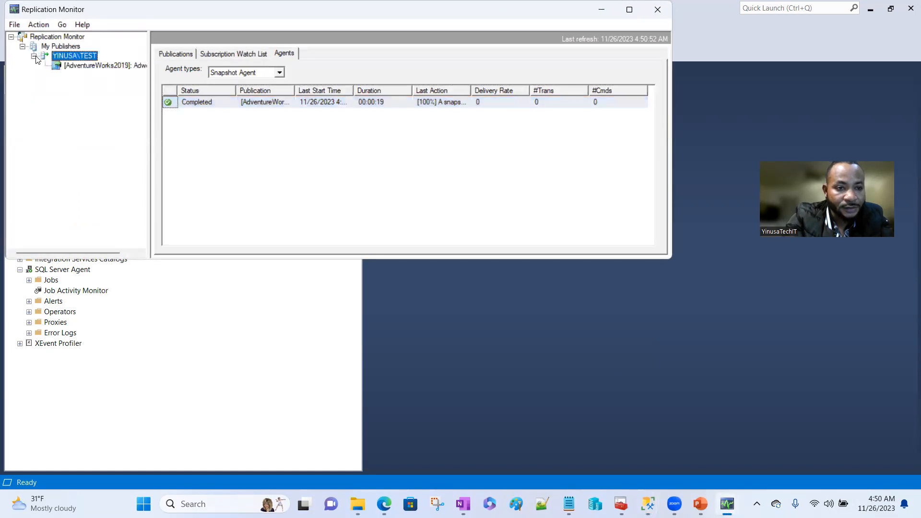
pyautogui.click(81, 68)
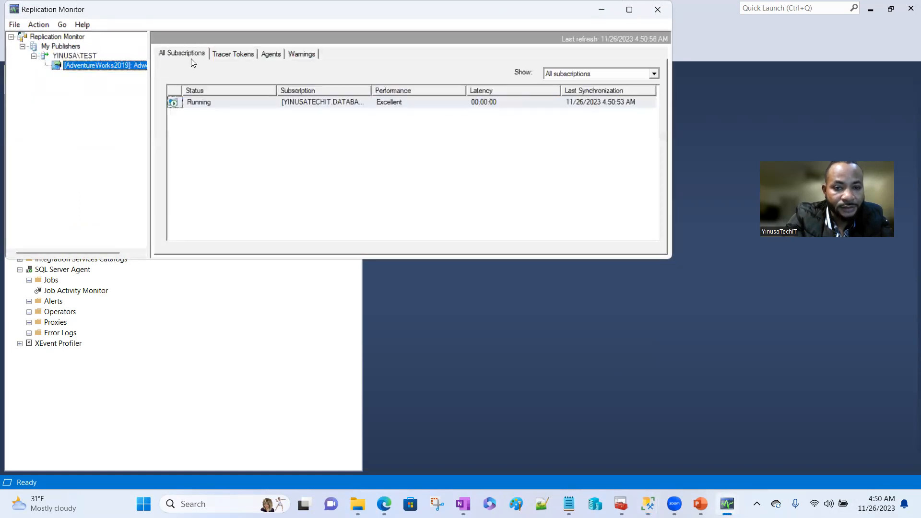
pyautogui.click(270, 55)
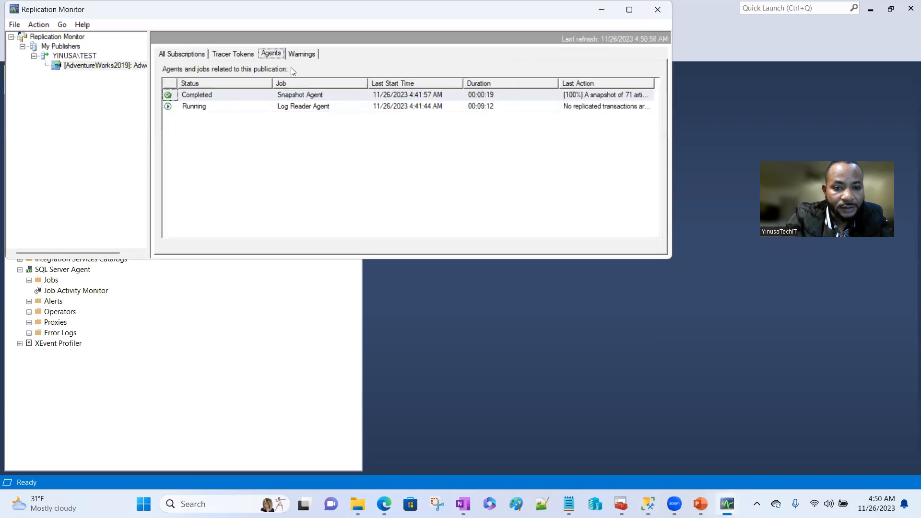
pyautogui.click(602, 11)
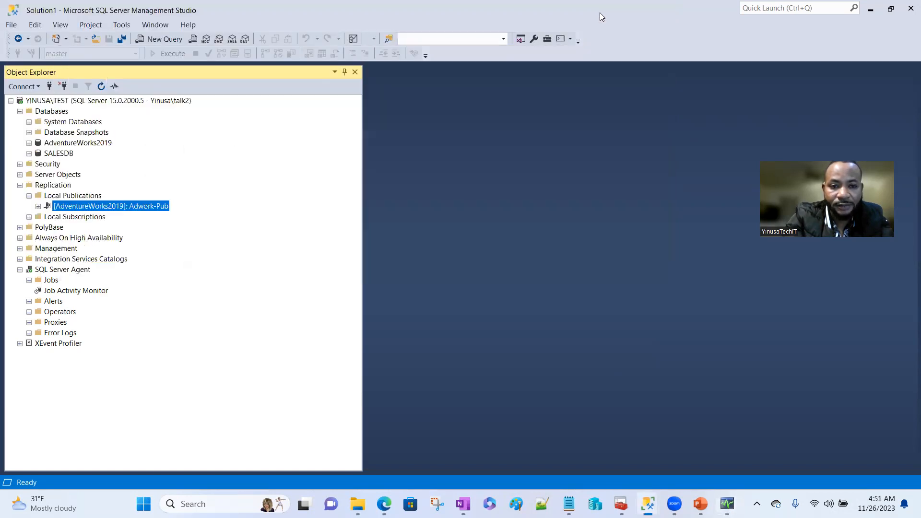
# - Refresh SQL Server Agent and confirm the Adwork-Pub-YINUSATECHIT.DATABASE-3 job history shows both steps succeeding
pyautogui.rightClick(58, 270)
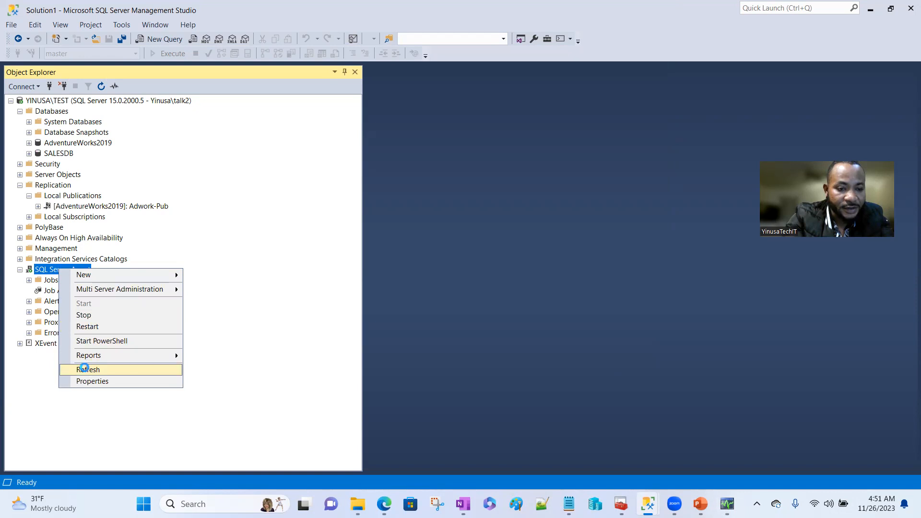
pyautogui.click(87, 371)
pyautogui.click(29, 281)
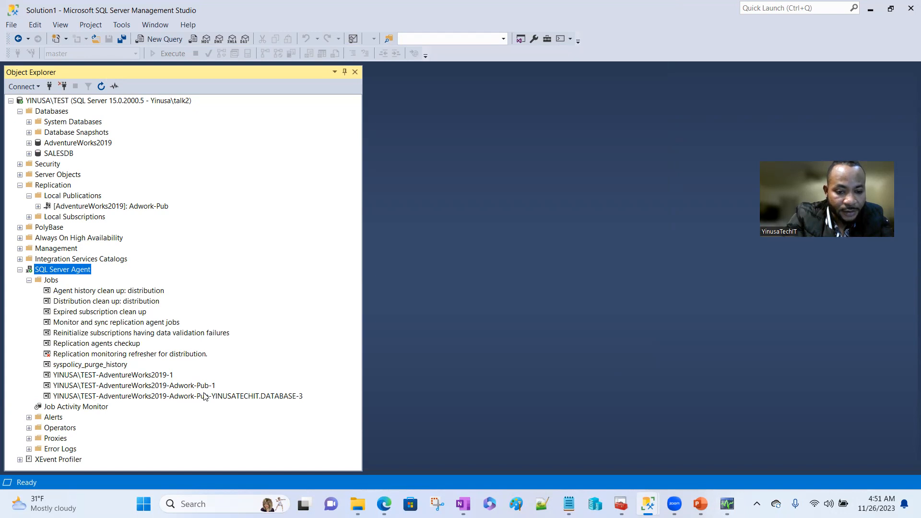
pyautogui.rightClick(204, 397)
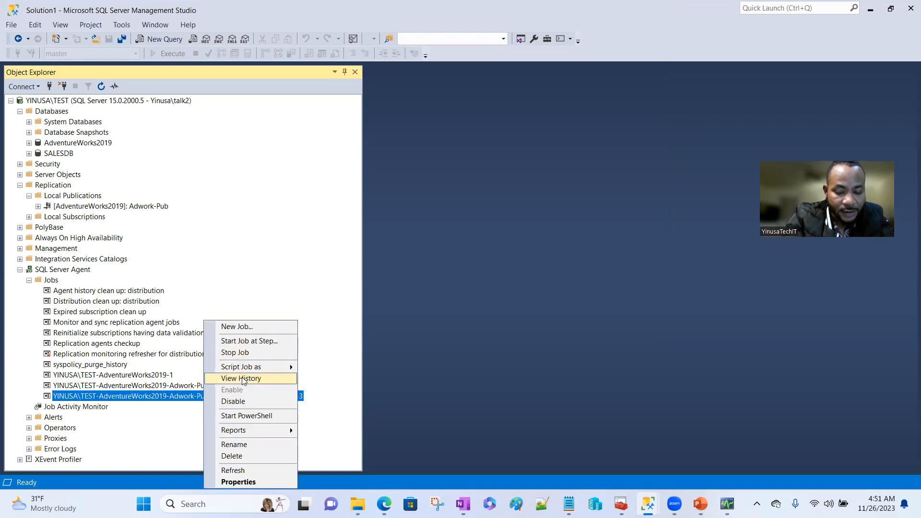
pyautogui.click(242, 379)
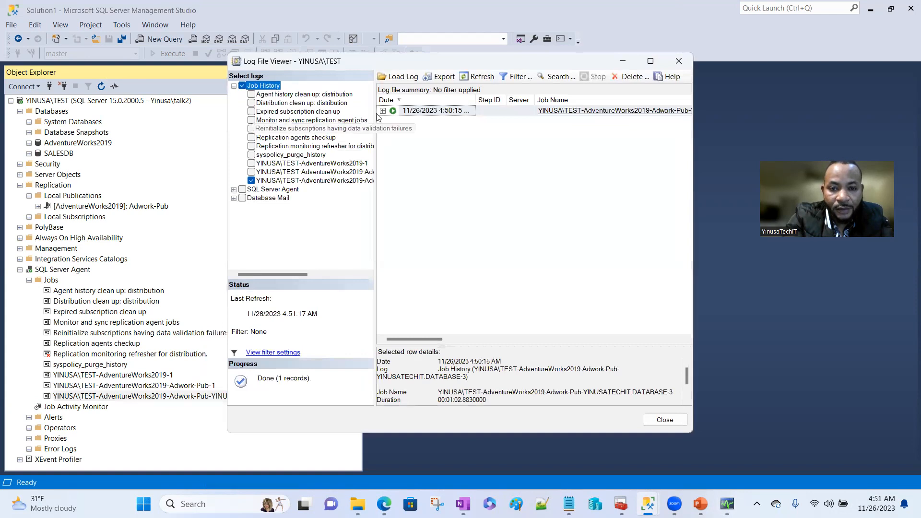
pyautogui.click(383, 111)
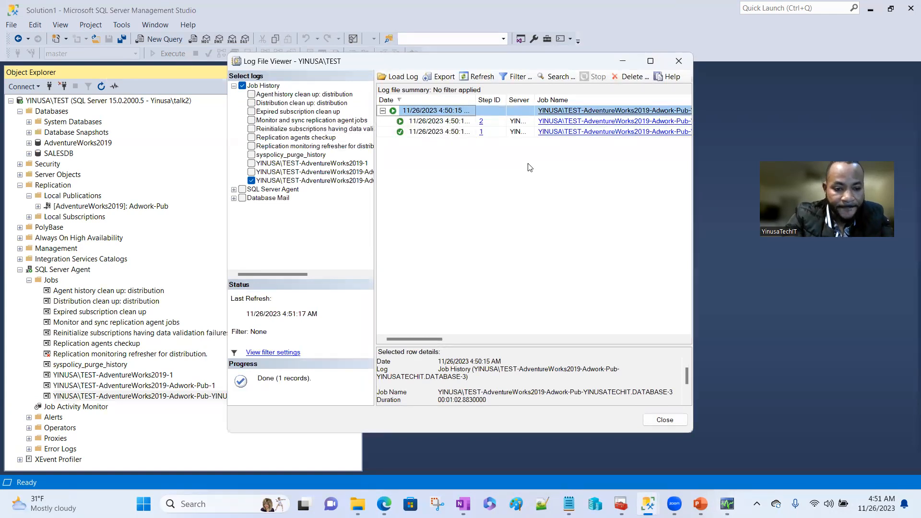
pyautogui.click(623, 59)
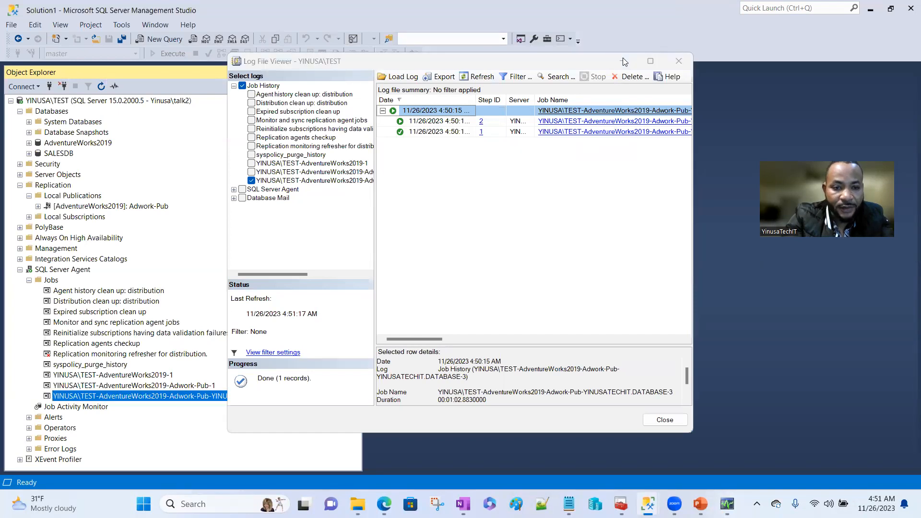
# - Collapse the local tree and connect to yinusatechit.database.windows.net using SQL Server authentication with the password
pyautogui.click(19, 270)
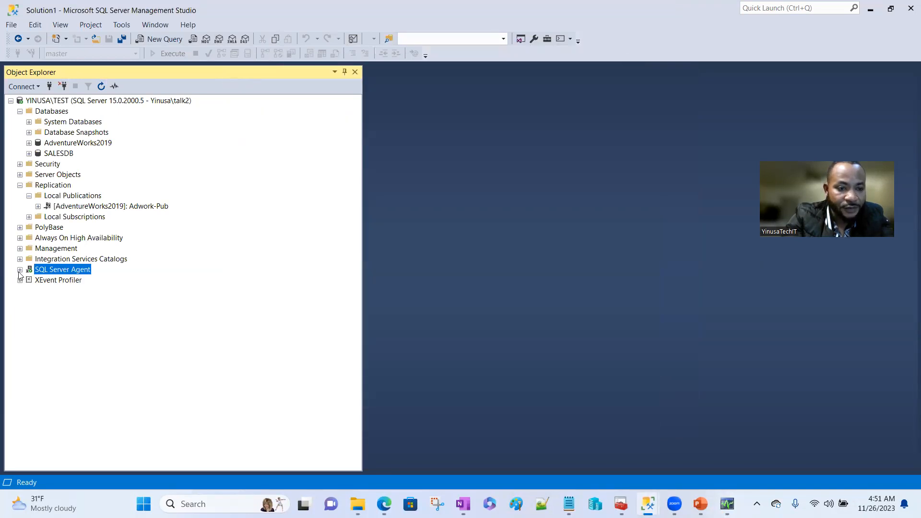
pyautogui.click(10, 101)
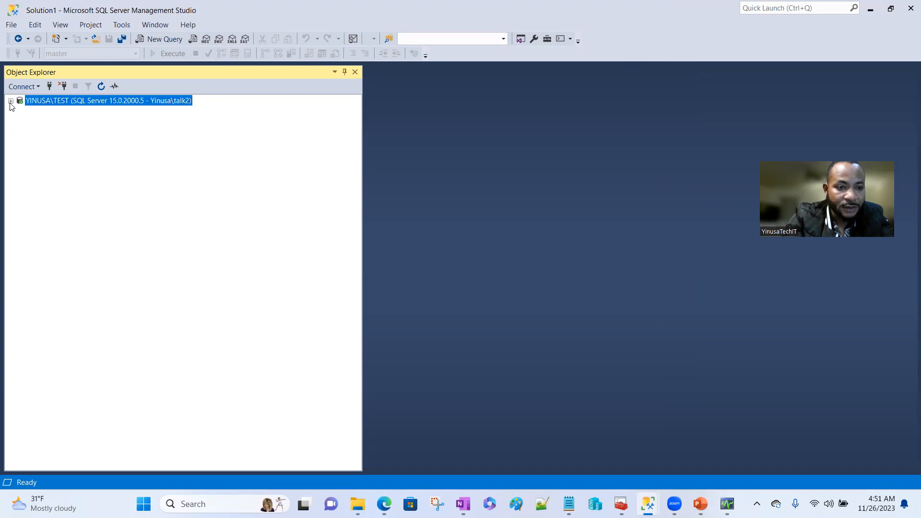
pyautogui.click(38, 87)
pyautogui.click(43, 101)
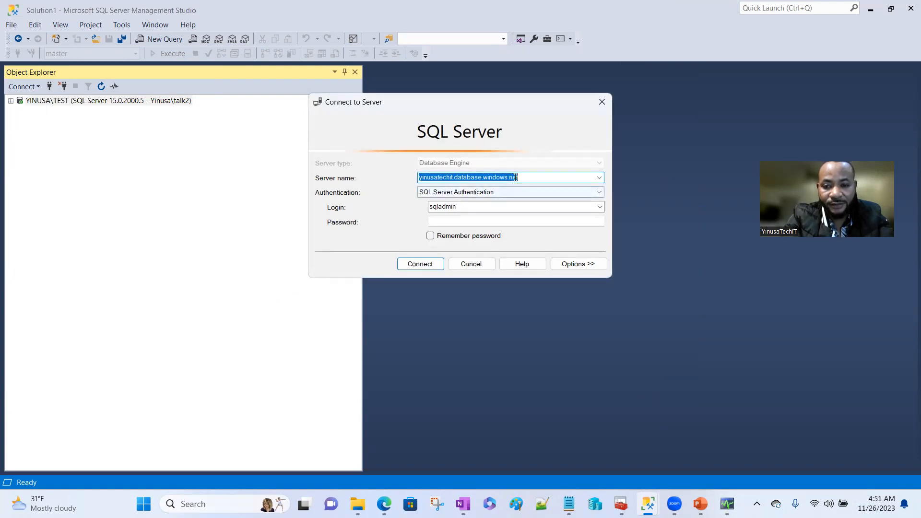
pyautogui.click(461, 222)
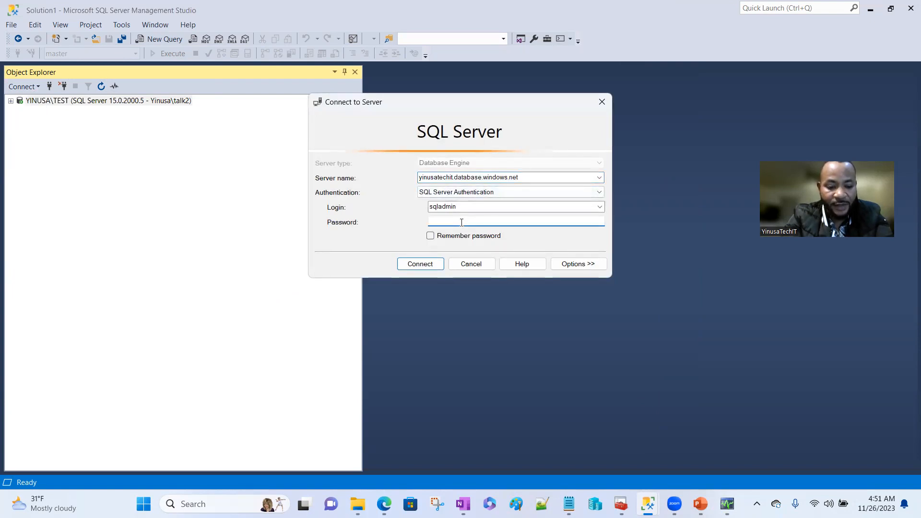
pyautogui.press('capslock')
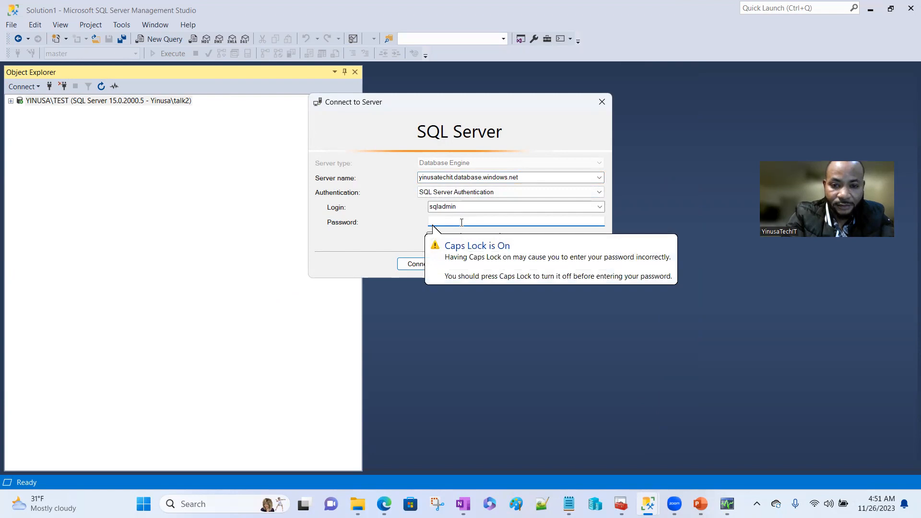
pyautogui.write('******')
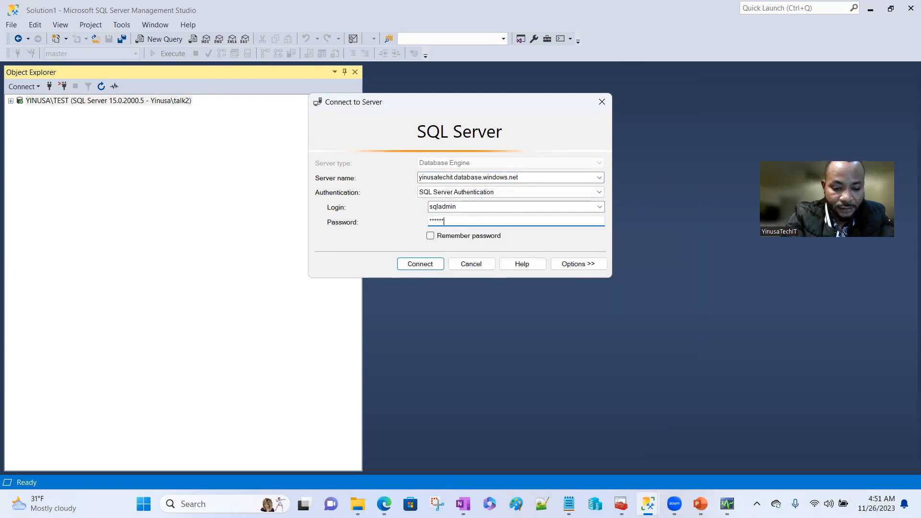
pyautogui.click(407, 264)
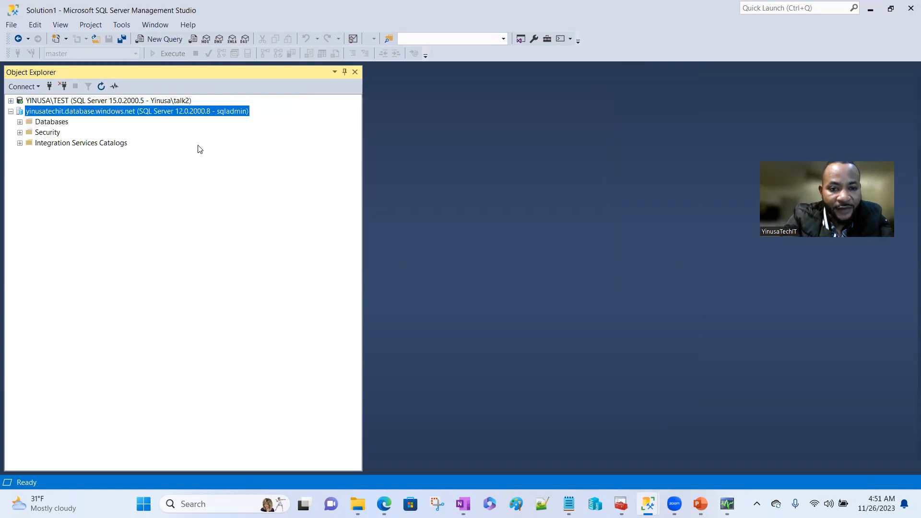
# - Refresh the Azure Databases folder and list AdventureWork1's tables, such as Production.Product and Person.Person
pyautogui.click(19, 122)
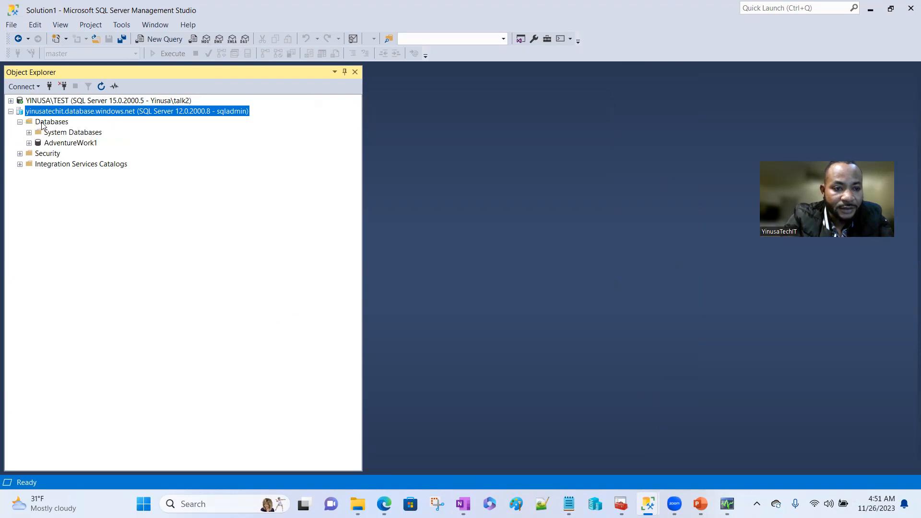
pyautogui.rightClick(43, 123)
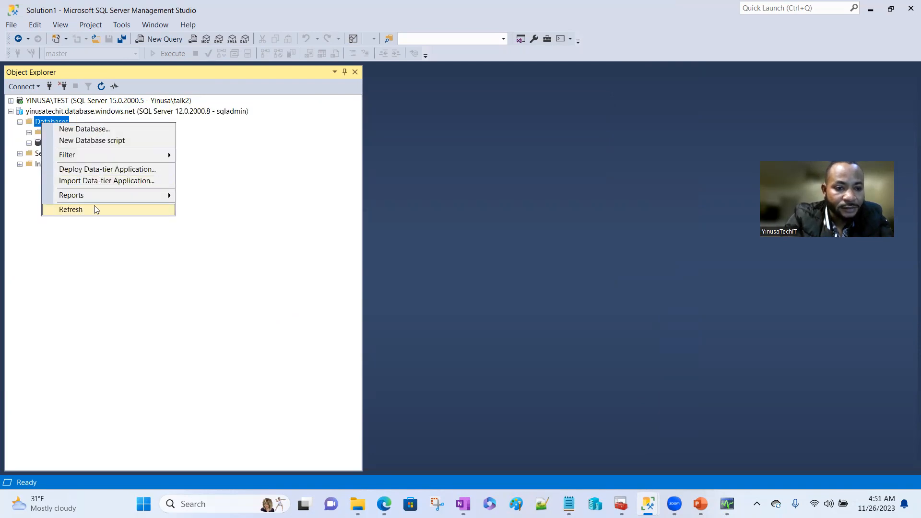
pyautogui.click(95, 209)
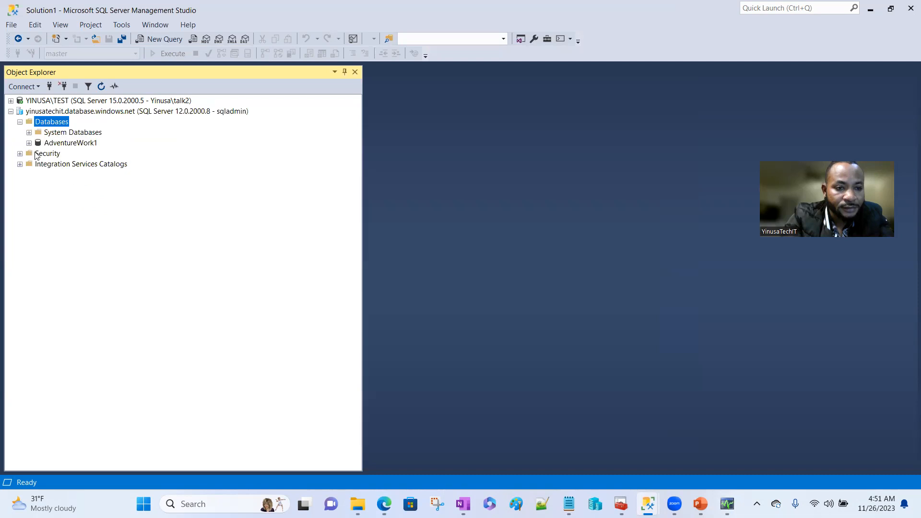
pyautogui.click(29, 143)
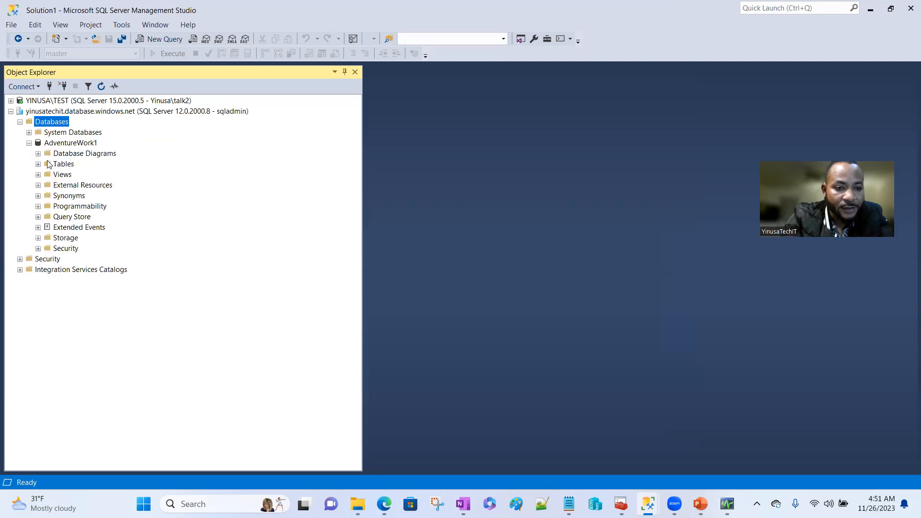
pyautogui.click(39, 165)
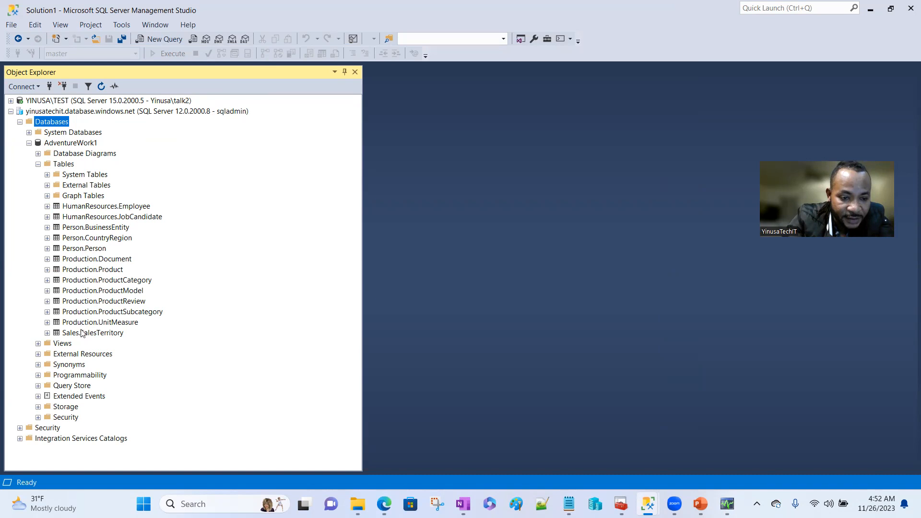
# - Collapse the Azure server tree and expand the AdventureWorks2019 tables on YINUSA\TEST
pyautogui.click(29, 144)
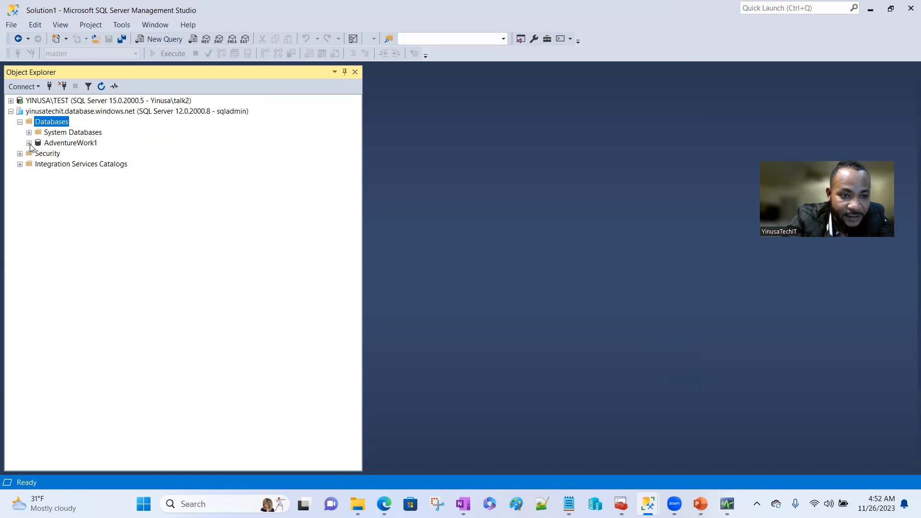
pyautogui.click(20, 121)
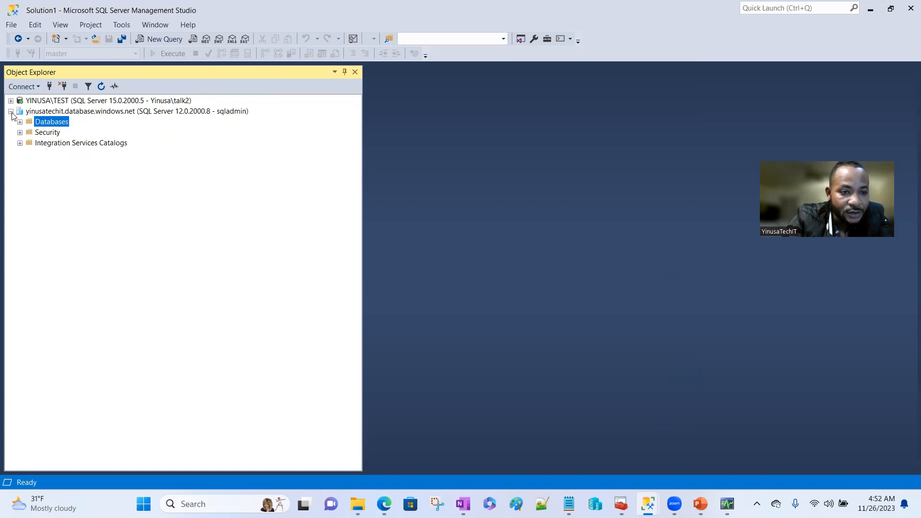
pyautogui.click(11, 112)
pyautogui.click(11, 101)
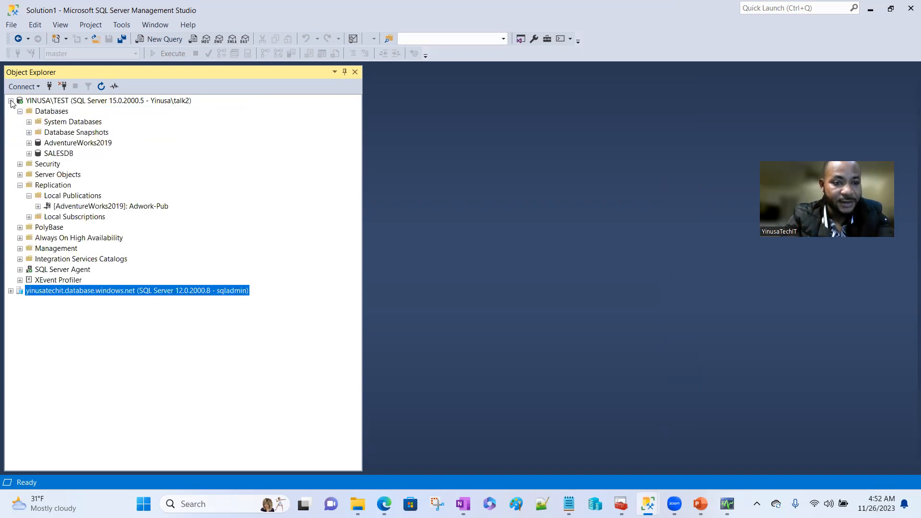
pyautogui.click(28, 143)
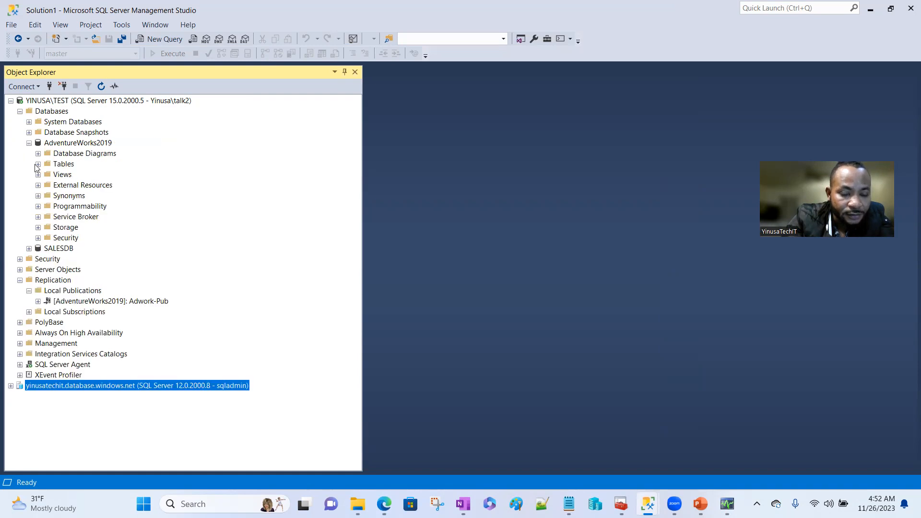
pyautogui.click(38, 164)
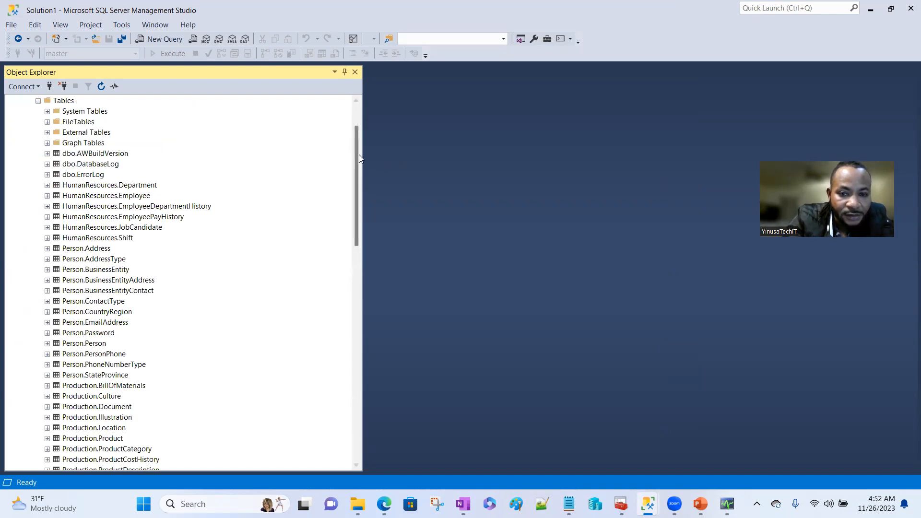
# - Scroll through the AdventureWorks2019 tables, then collapse the YINUSA\TEST server tree
pyautogui.moveTo(356, 158); pyautogui.dragTo(352, 131)
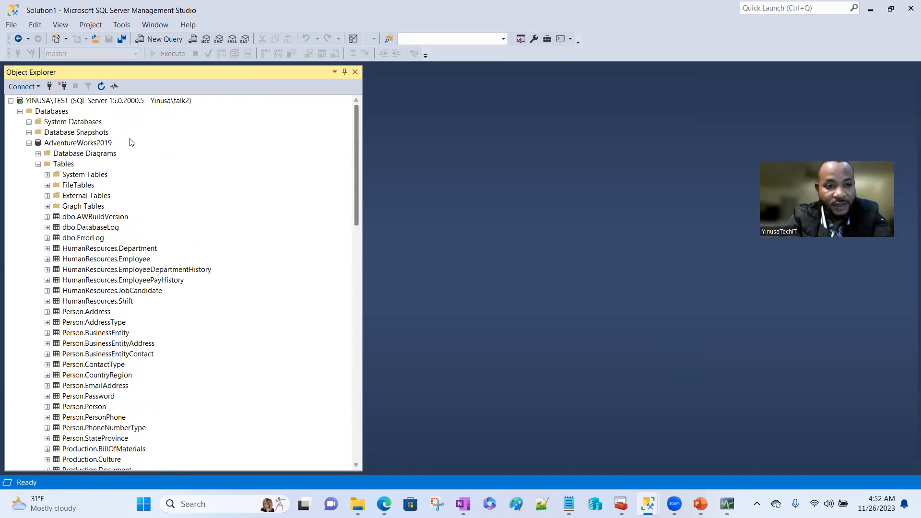
pyautogui.click(38, 164)
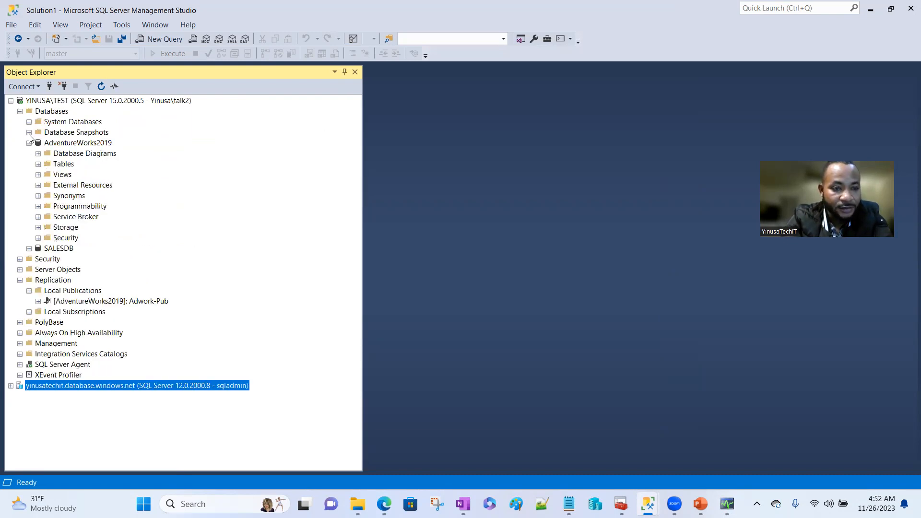
pyautogui.click(29, 143)
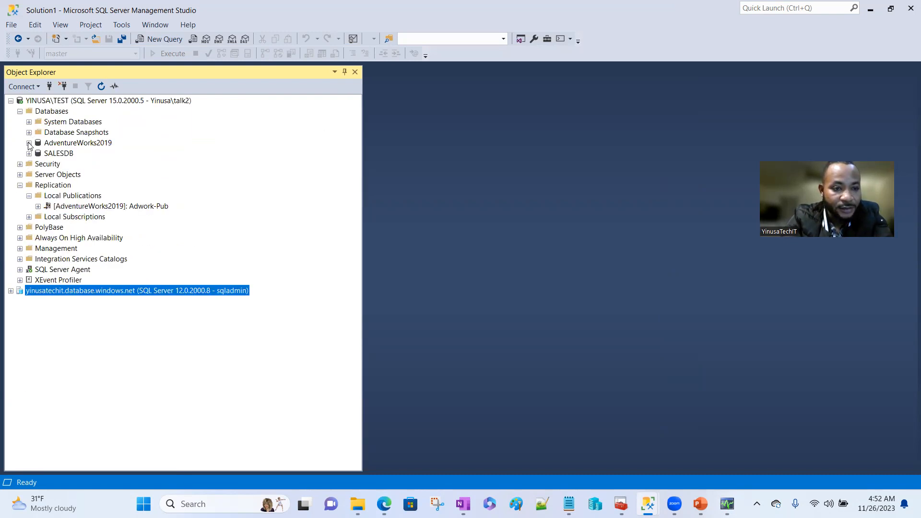
pyautogui.click(20, 111)
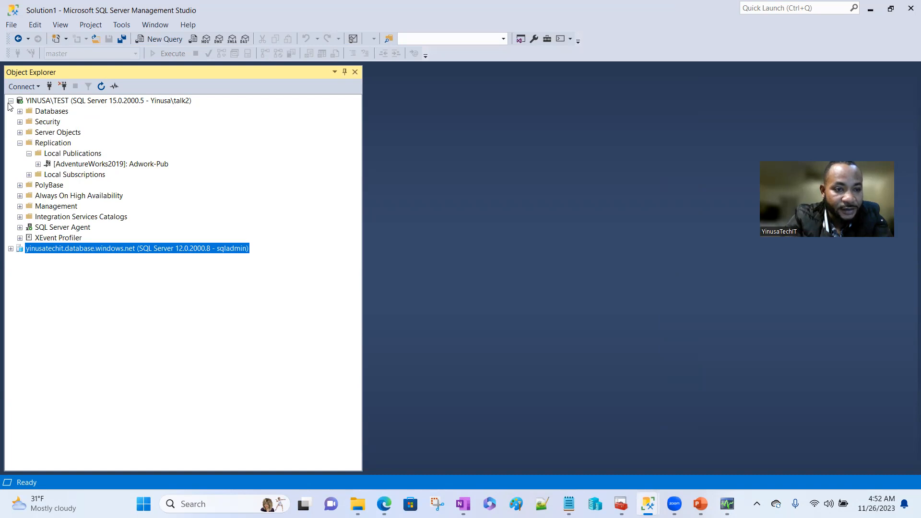
pyautogui.click(11, 101)
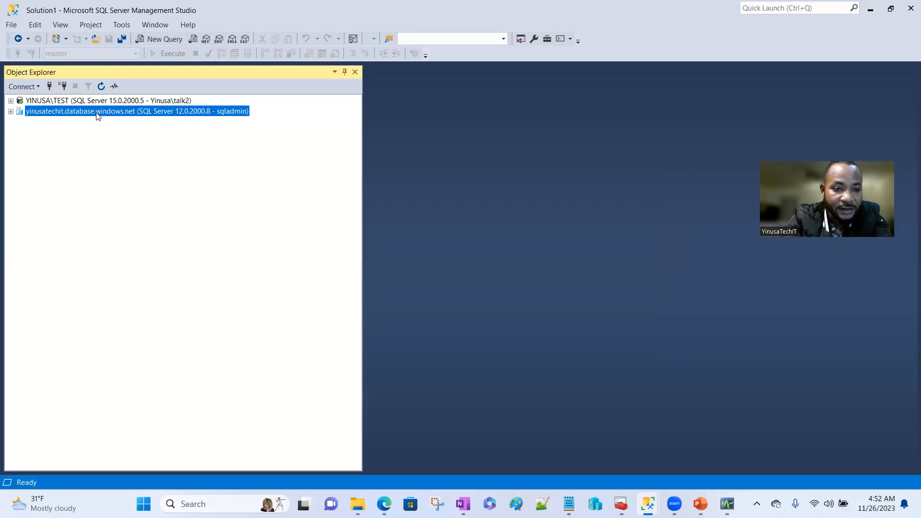
# - Expand the Azure server, refresh AdventureWork1, and list its tables
pyautogui.click(11, 111)
pyautogui.click(19, 122)
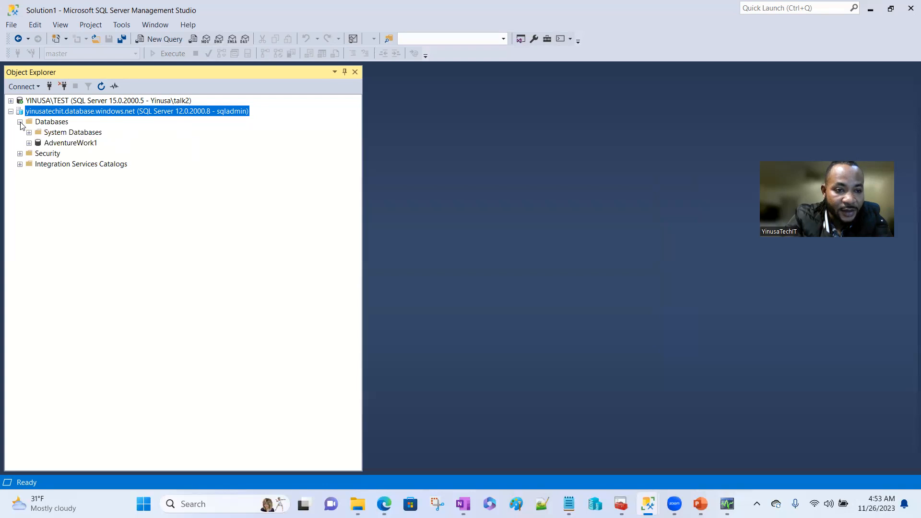
pyautogui.click(47, 144)
pyautogui.rightClick(45, 142)
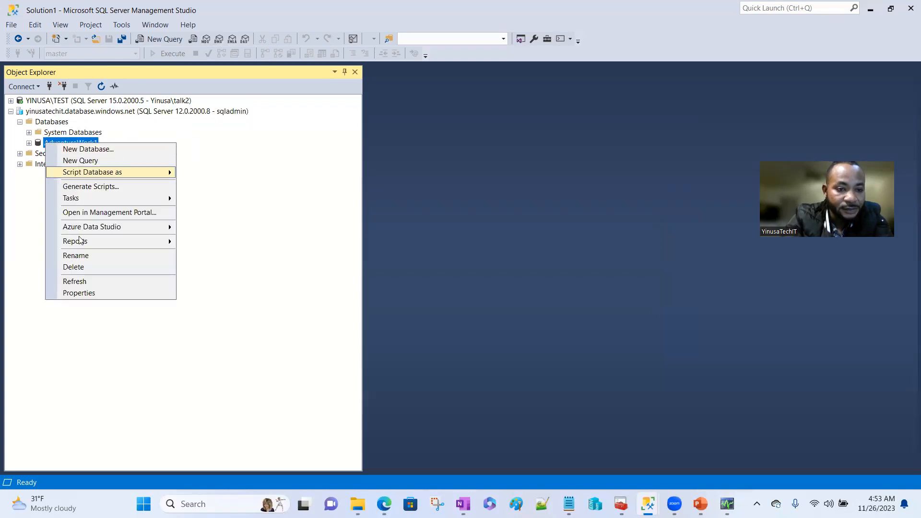
pyautogui.click(71, 283)
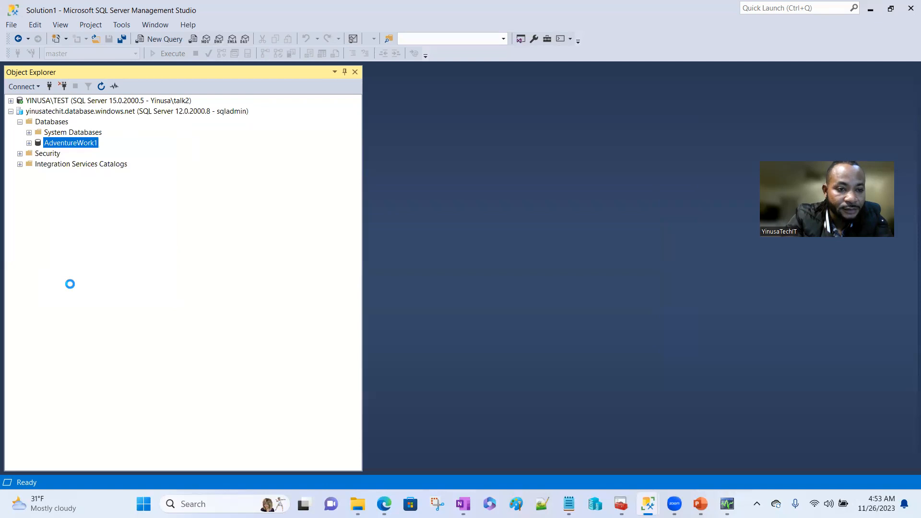
pyautogui.click(29, 143)
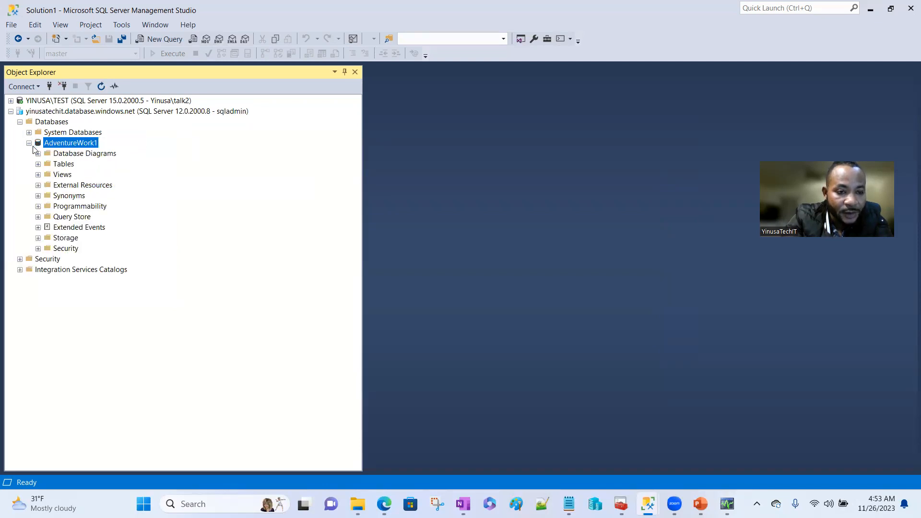
pyautogui.click(38, 164)
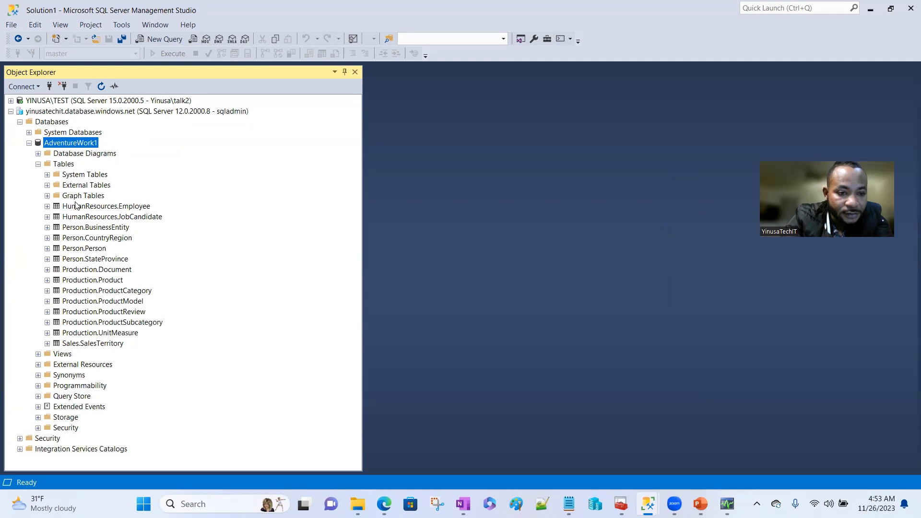
# - Refresh the AdventureWork1 Tables folder to show HumanResources.Employee through Sales.SalesTerritory
pyautogui.click(65, 154)
pyautogui.rightClick(65, 156)
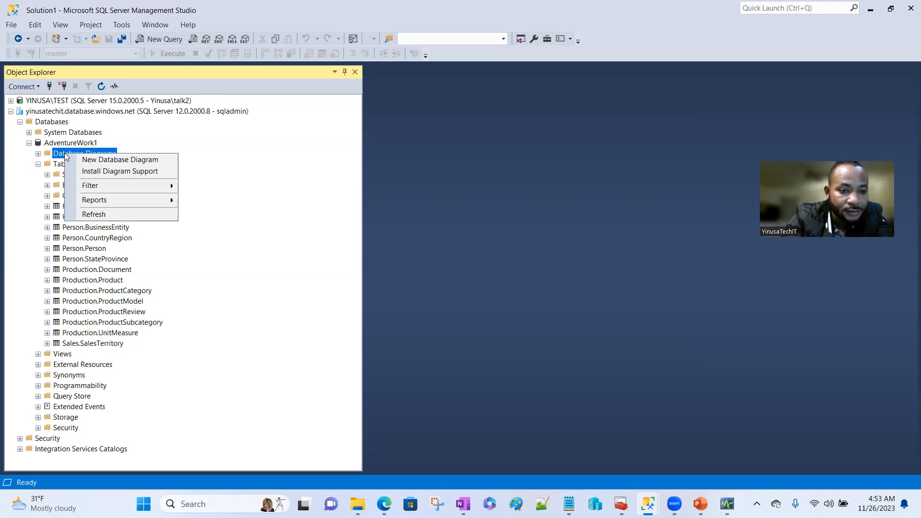
pyautogui.click(94, 214)
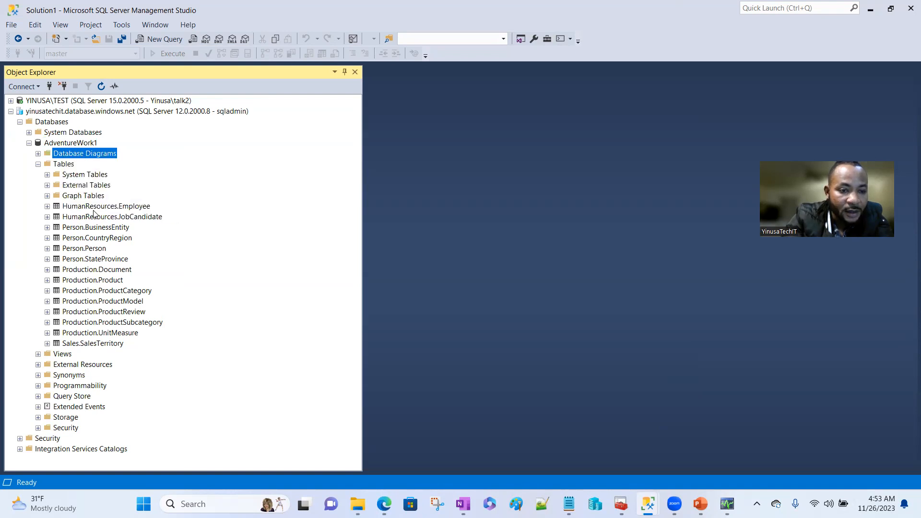
pyautogui.rightClick(66, 167)
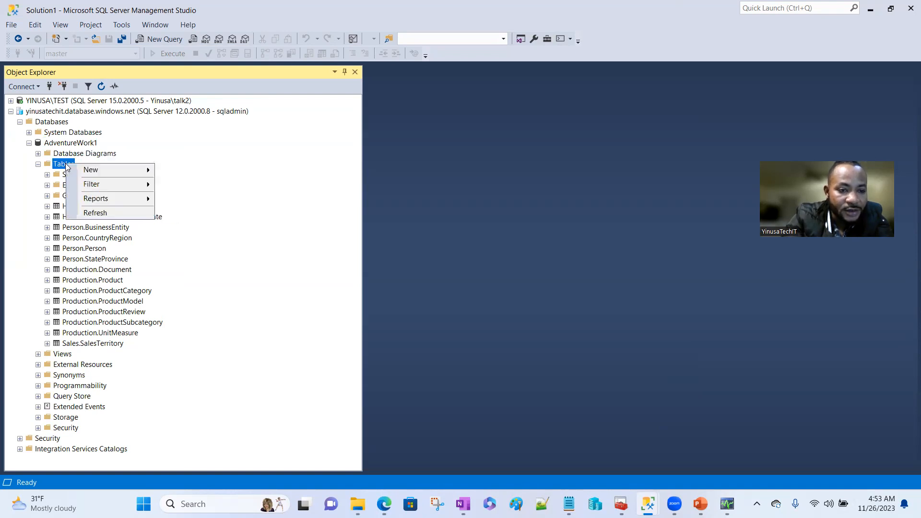
pyautogui.click(95, 213)
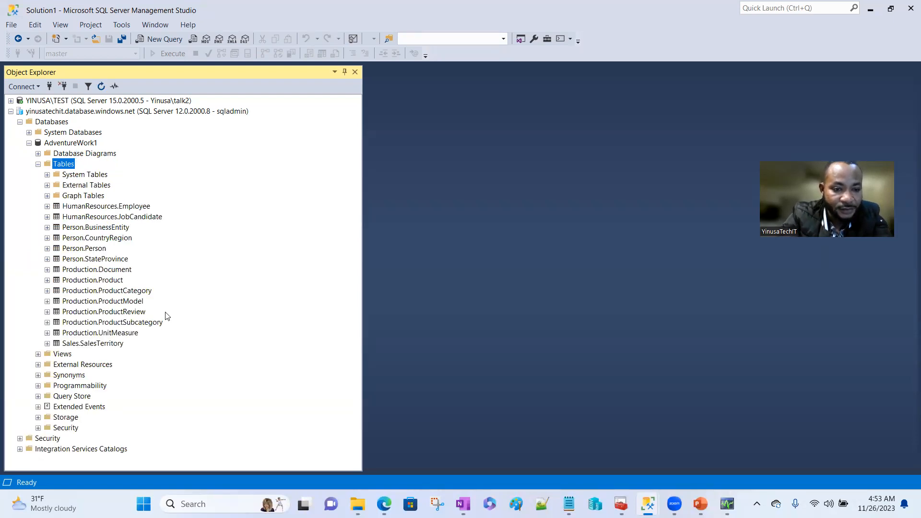
pyautogui.click(871, 7)
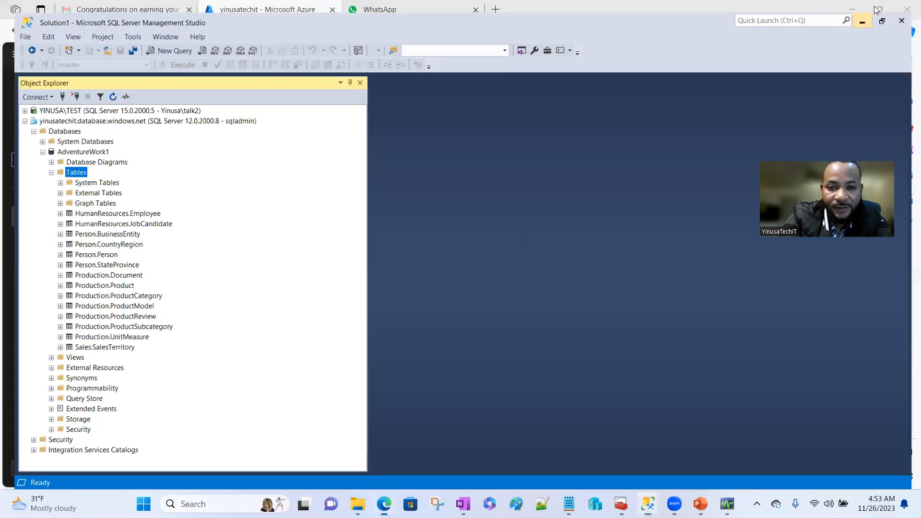
pyautogui.click(852, 9)
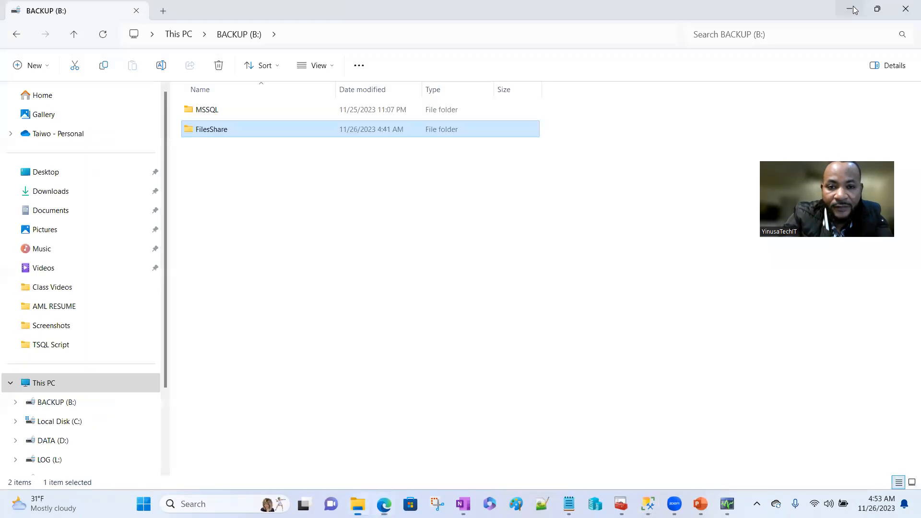
pyautogui.doubleClick(202, 131)
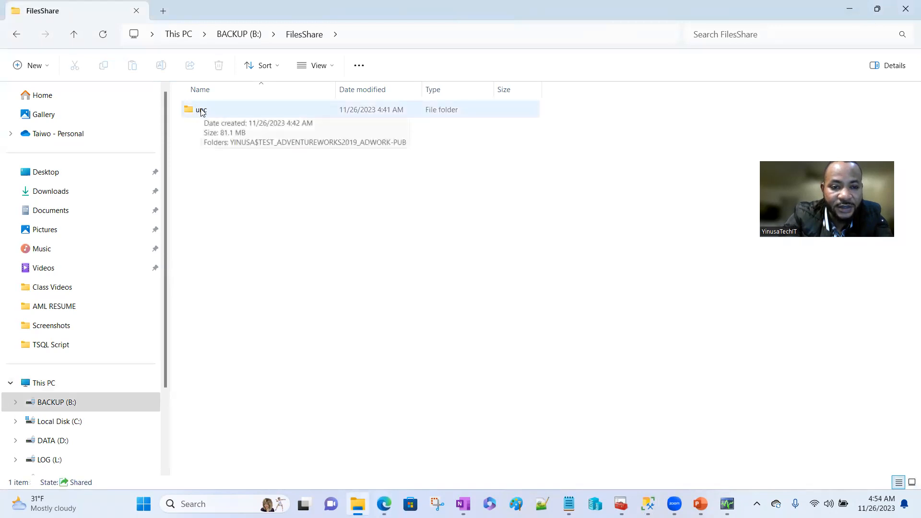
pyautogui.doubleClick(202, 111)
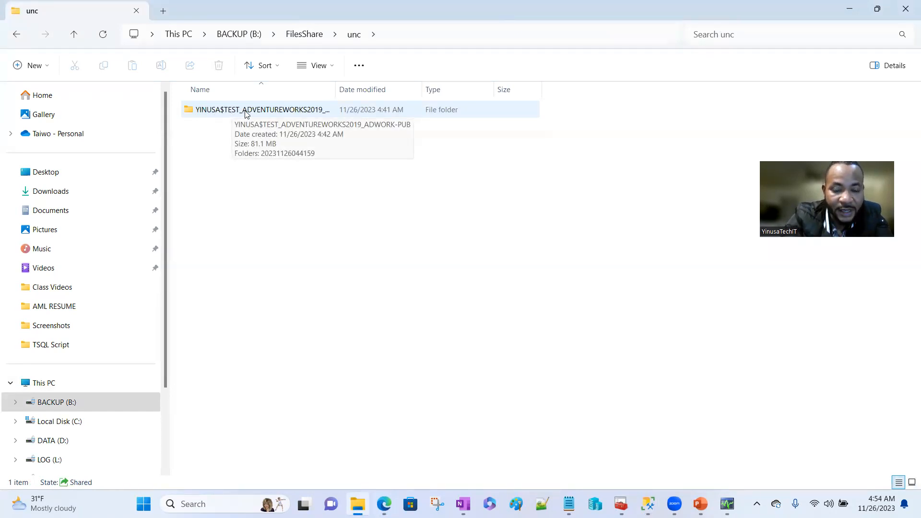
pyautogui.doubleClick(268, 113)
pyautogui.doubleClick(241, 112)
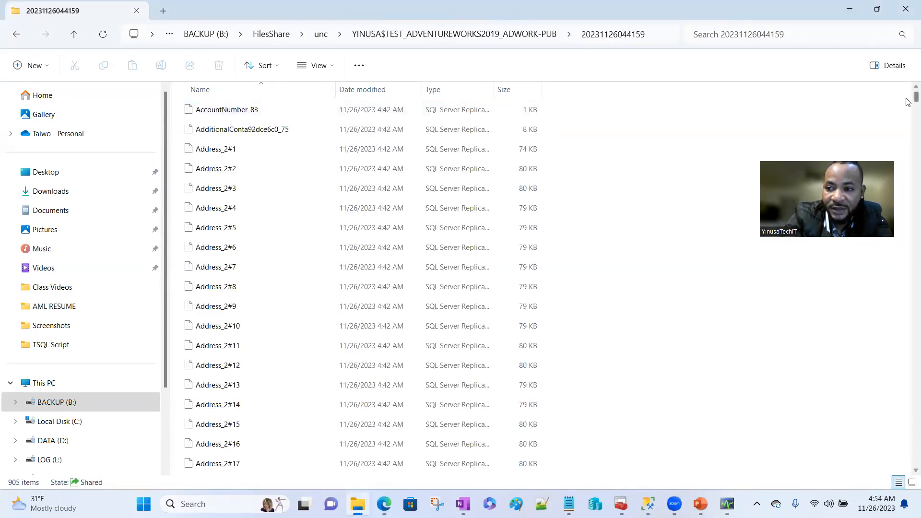
# - Scroll through the 905 replication snapshot files, then minimize File Explorer
pyautogui.scroll(-1, 908, 104)
pyautogui.scroll(-20, 908, 103)
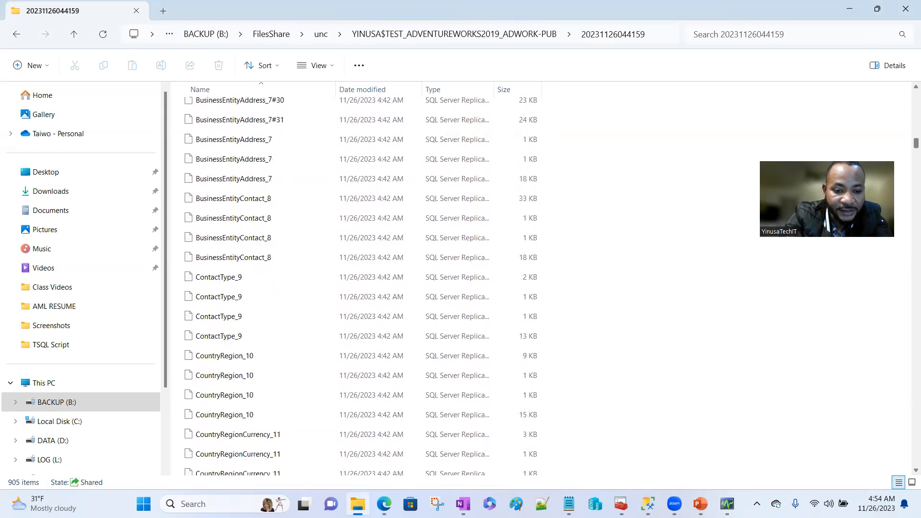
pyautogui.scroll(-20, 908, 104)
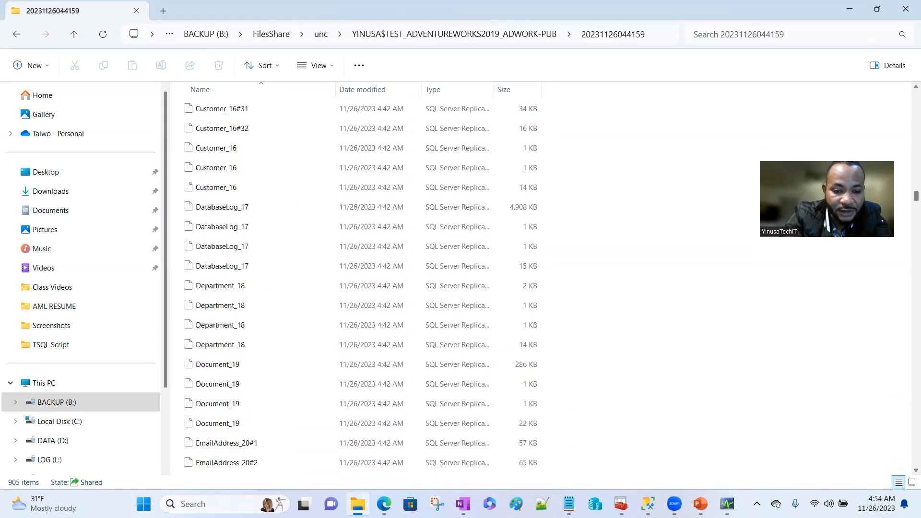
pyautogui.scroll(-20, 909, 104)
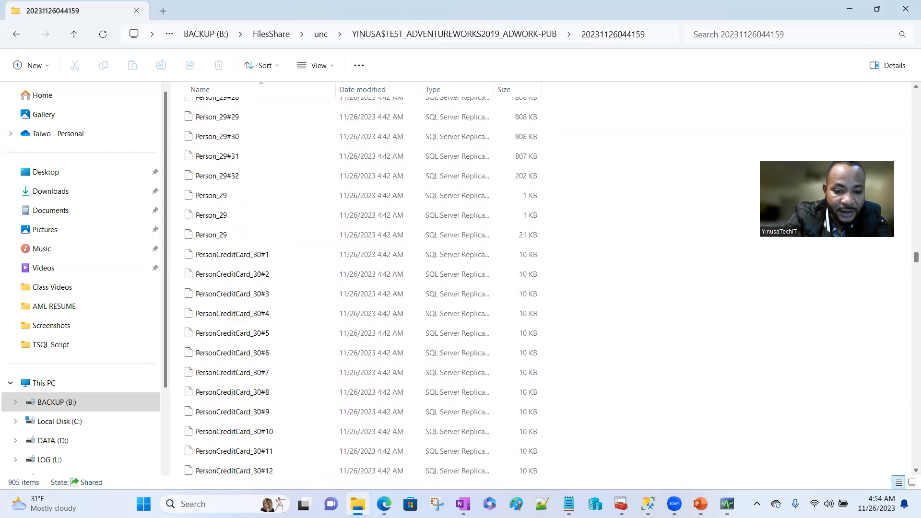
pyautogui.scroll(-20, 908, 104)
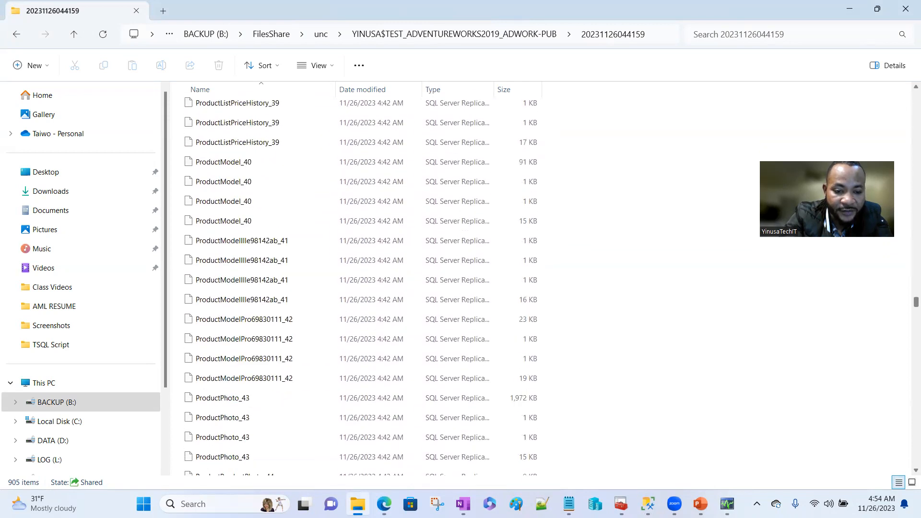
pyautogui.scroll(-20, 908, 104)
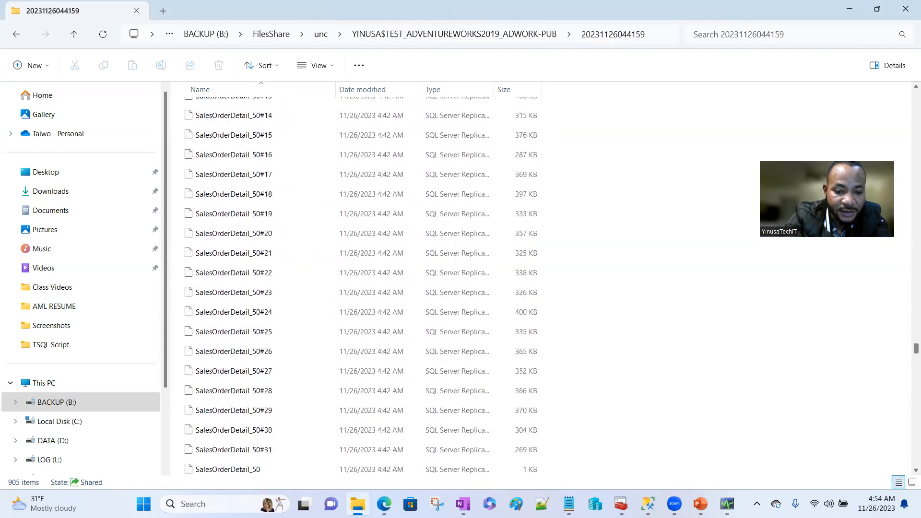
pyautogui.scroll(-10, 909, 104)
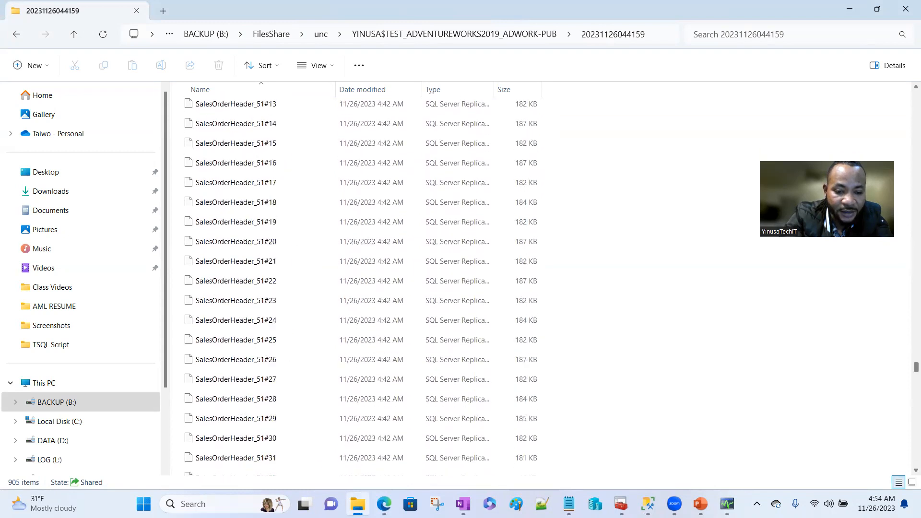
pyautogui.scroll(-20, 909, 470)
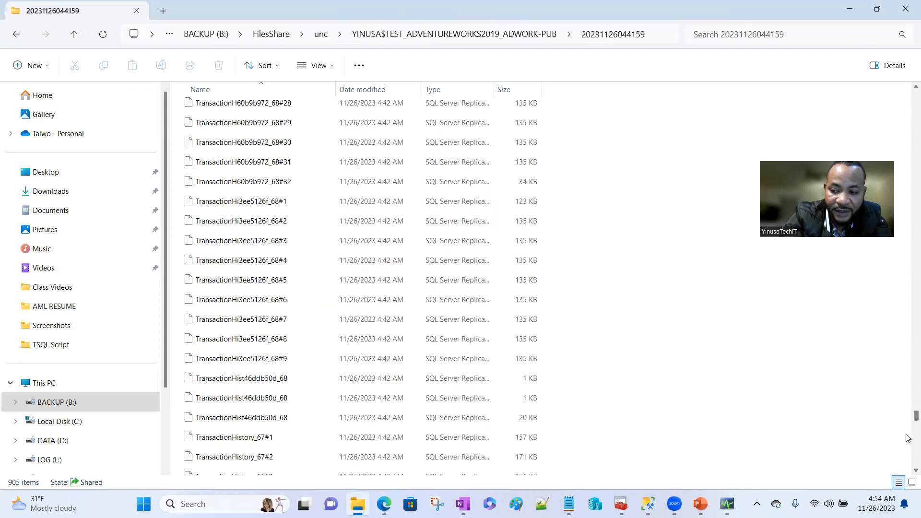
pyautogui.scroll(-6, 909, 470)
pyautogui.scroll(20, 908, 471)
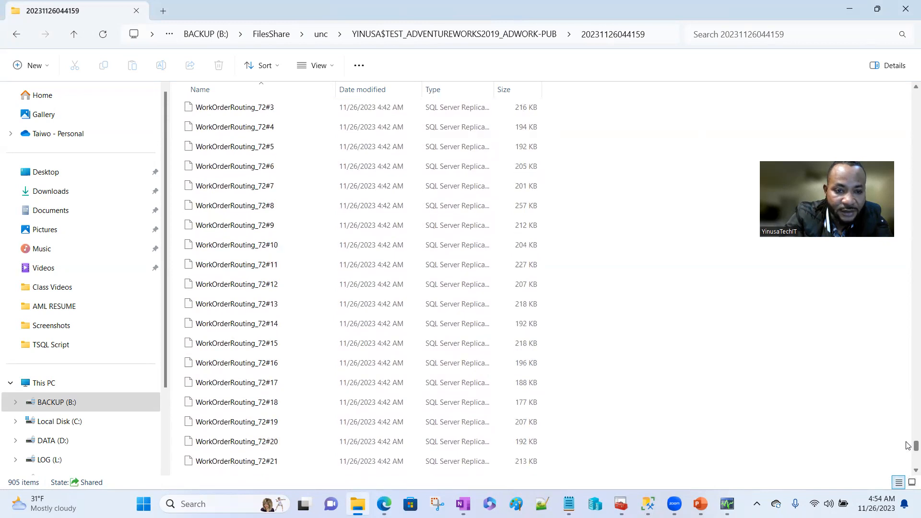
pyautogui.moveTo(917, 170); pyautogui.dragTo(917, 92)
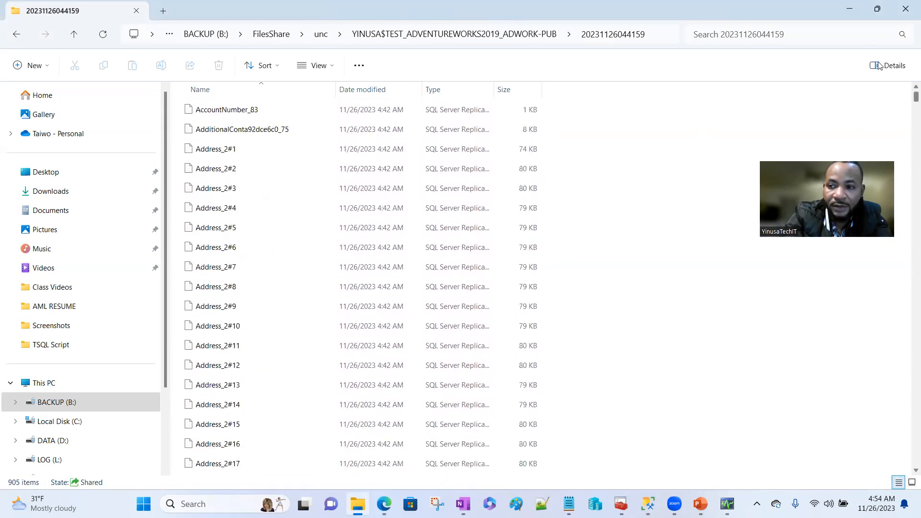
pyautogui.click(850, 9)
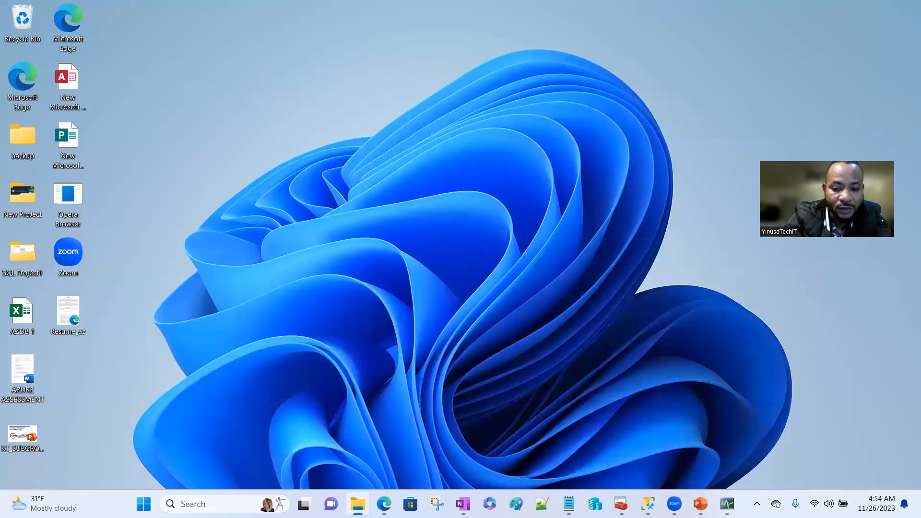
pyautogui.moveTo(648, 504)
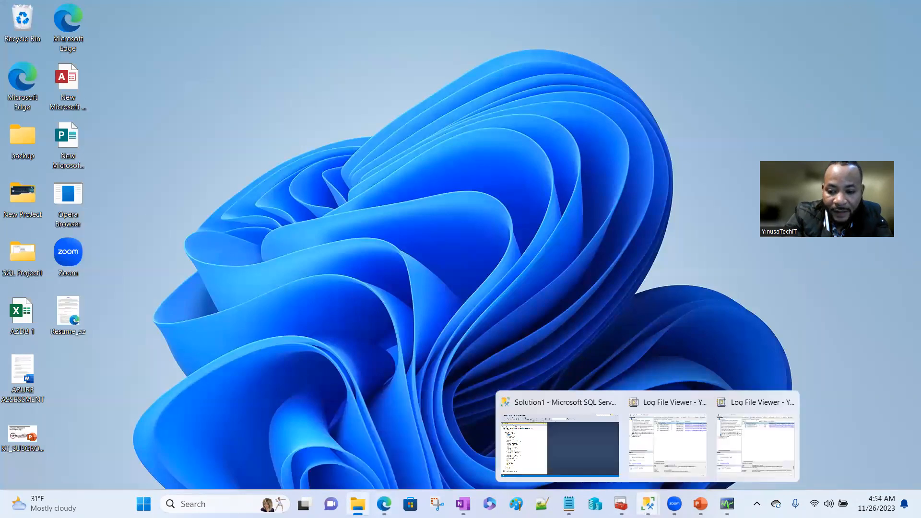
# - Back in Management Studio, refresh the Azure server's Databases list
pyautogui.click(545, 433)
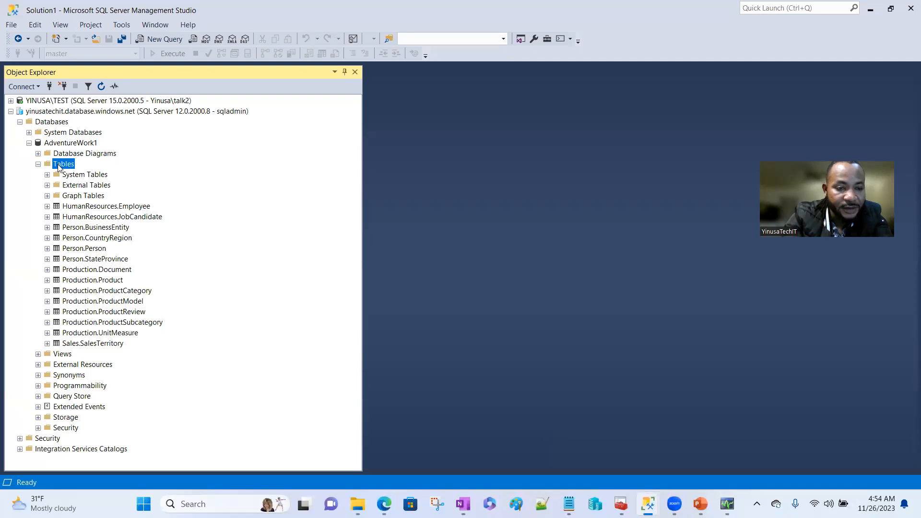
pyautogui.click(29, 143)
pyautogui.click(11, 112)
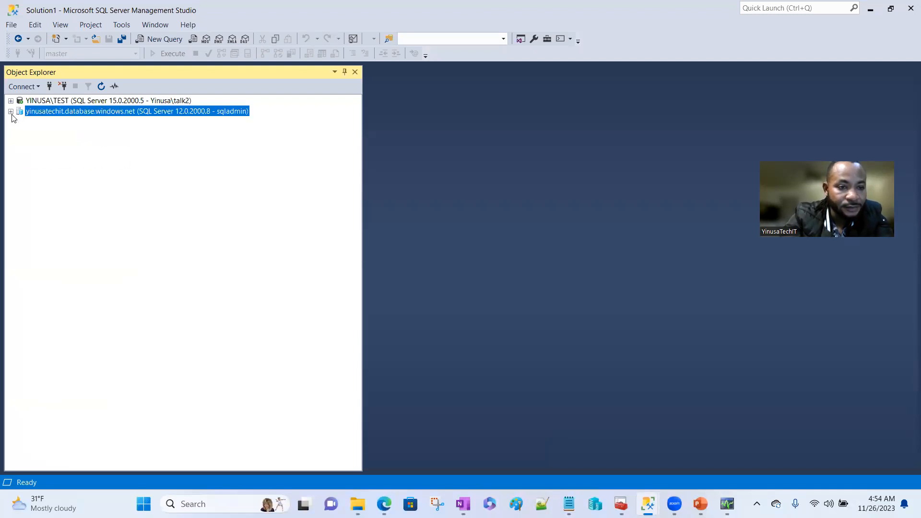
pyautogui.click(11, 112)
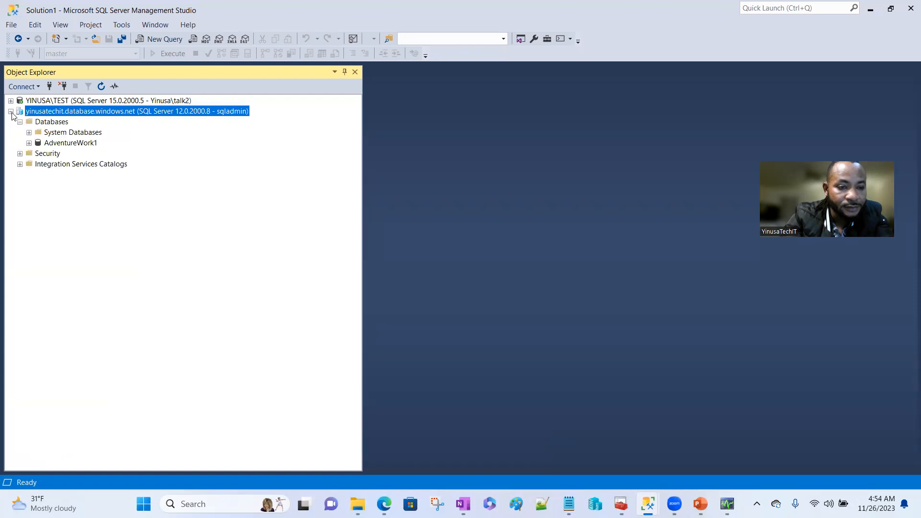
pyautogui.rightClick(45, 126)
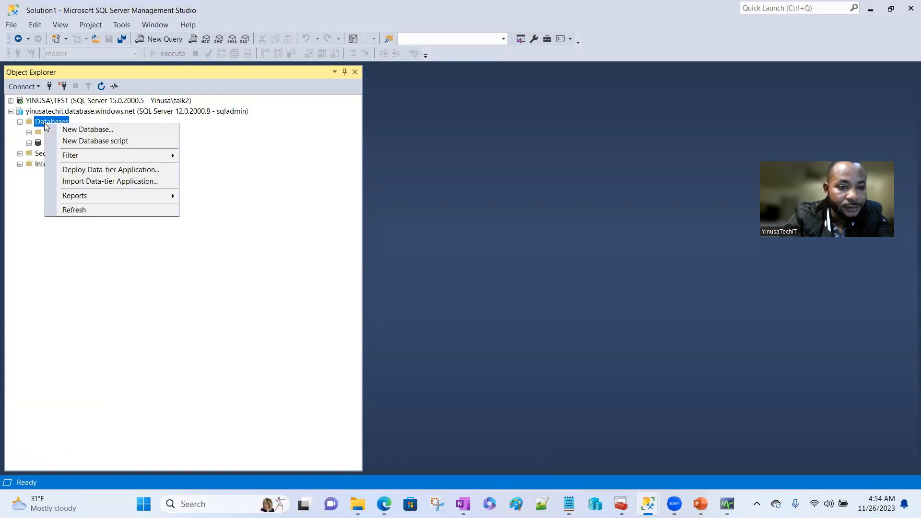
pyautogui.click(91, 208)
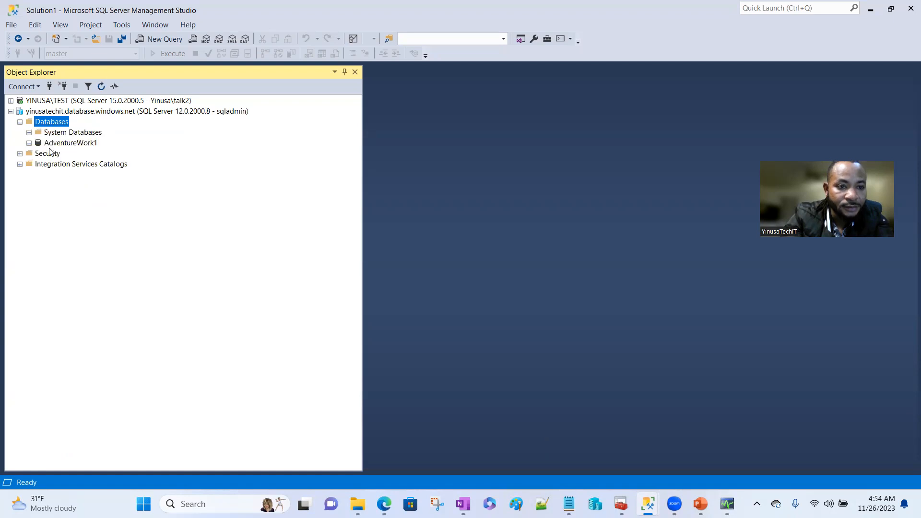
# - Review the replicated tables under AdventureWork1 > Tables, then collapse Databases and the Azure server
pyautogui.click(30, 143)
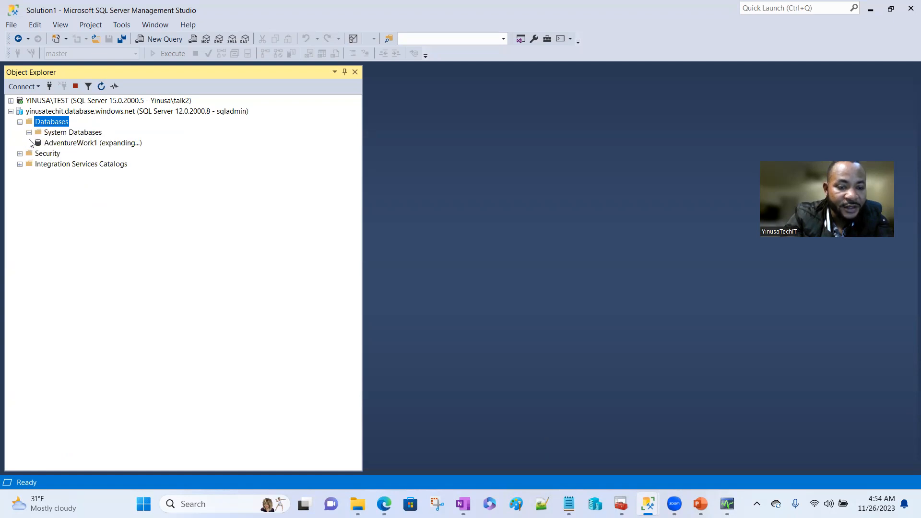
pyautogui.click(38, 165)
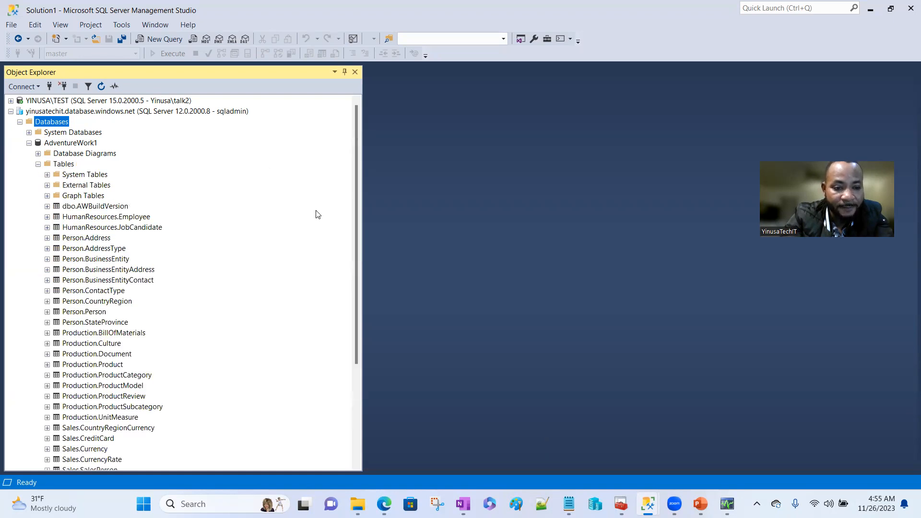
pyautogui.moveTo(359, 184); pyautogui.dragTo(357, 228)
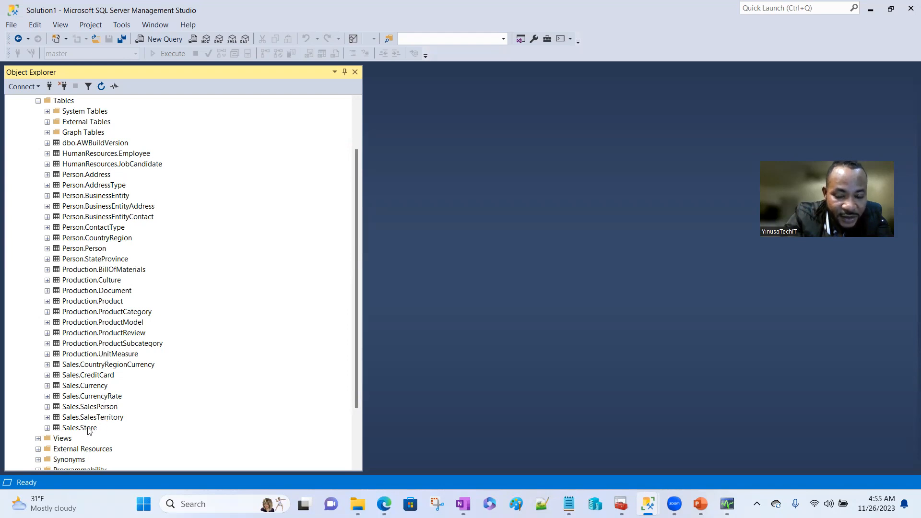
pyautogui.moveTo(358, 275); pyautogui.dragTo(352, 200)
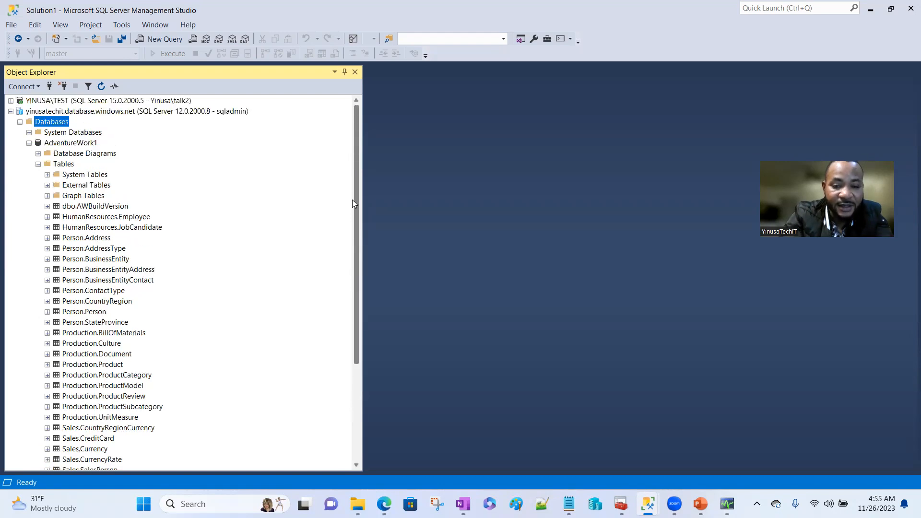
pyautogui.click(20, 121)
pyautogui.click(11, 111)
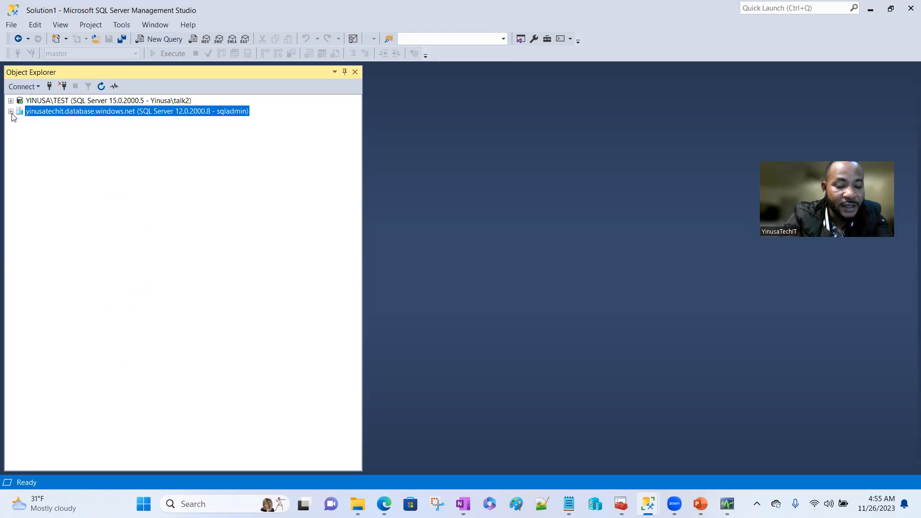
# - Expand YINUSA\TEST to show the Adwork-Pub subscription and the SQL Server Agent jobs
pyautogui.click(10, 101)
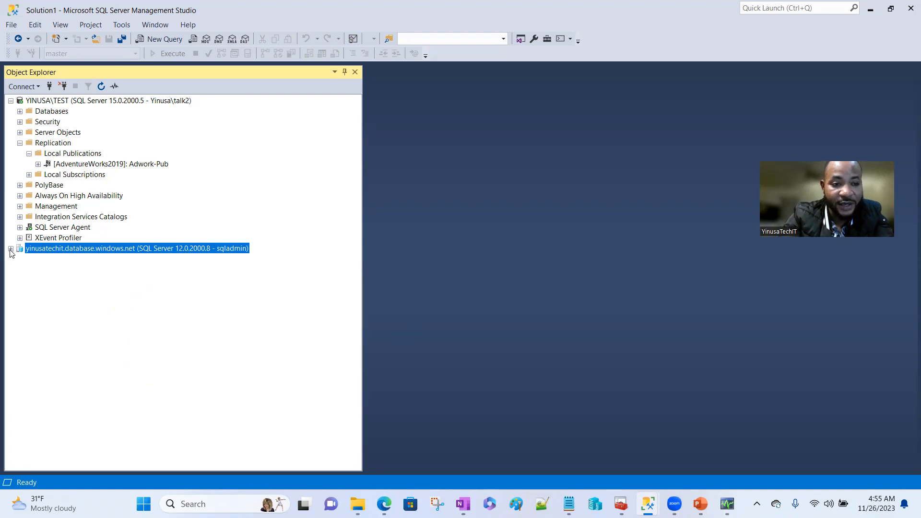
pyautogui.click(38, 164)
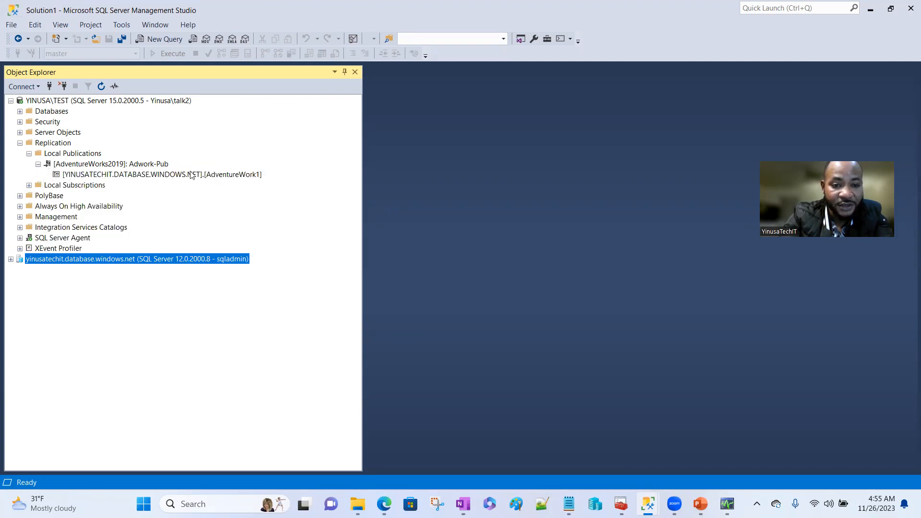
pyautogui.click(19, 238)
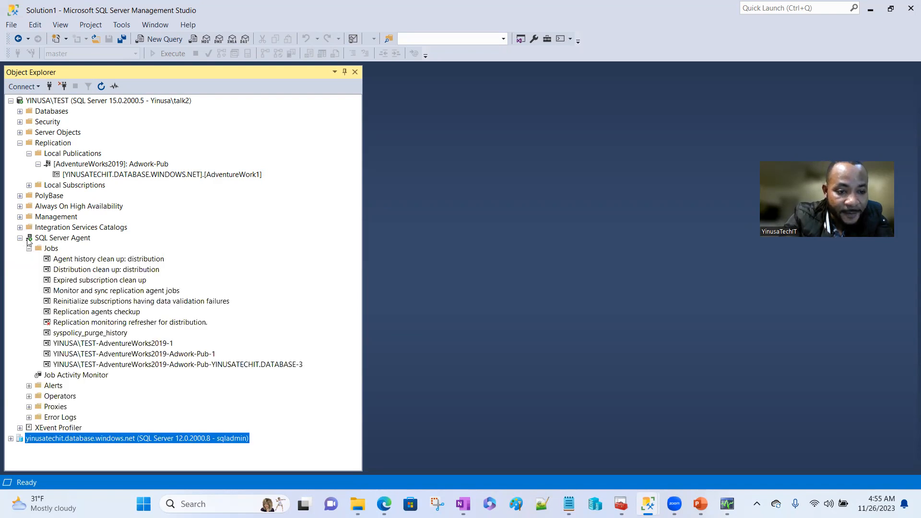
# - Review the run history of the Adwork-Pub-YINUSATECHIT.DATABASE-3 replication job, then close it
pyautogui.rightClick(163, 367)
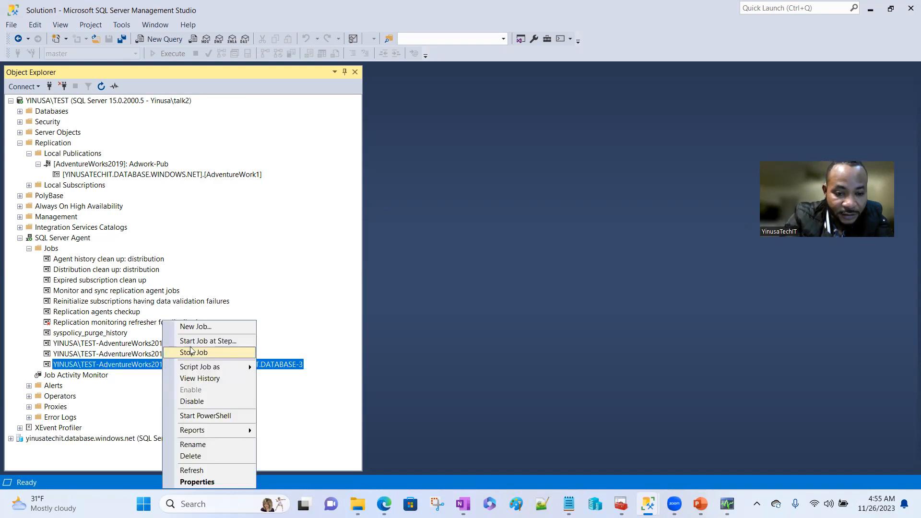
pyautogui.click(200, 382)
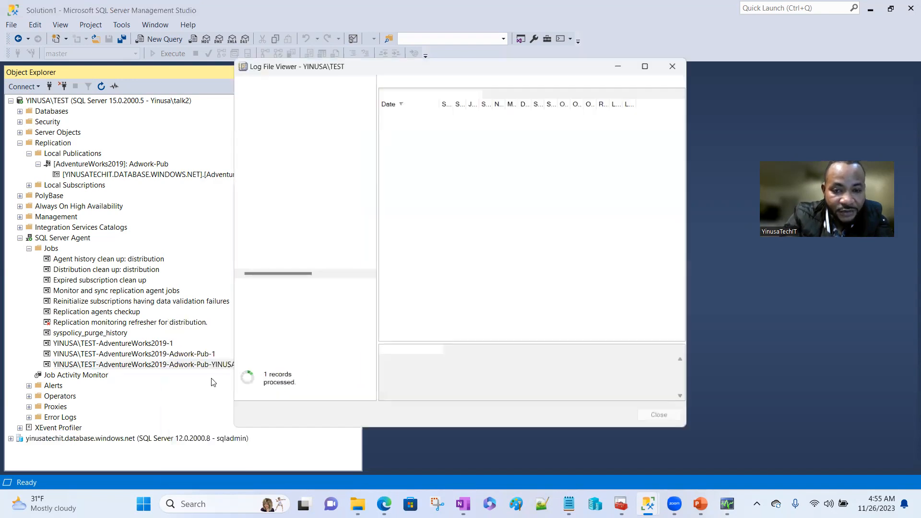
pyautogui.click(383, 111)
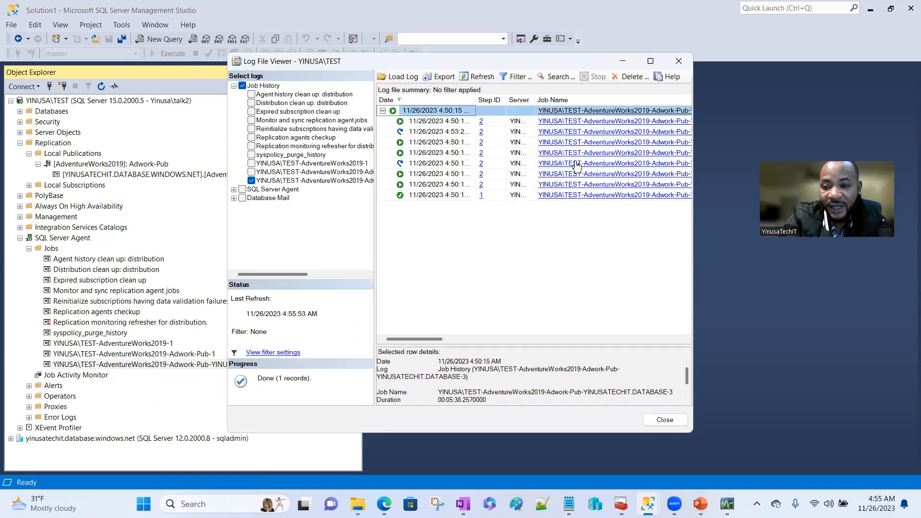
pyautogui.click(679, 68)
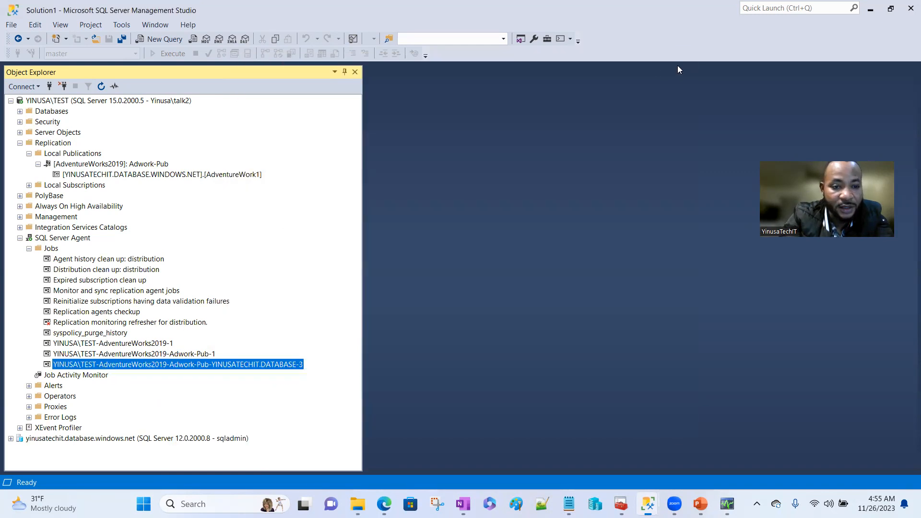
pyautogui.rightClick(143, 179)
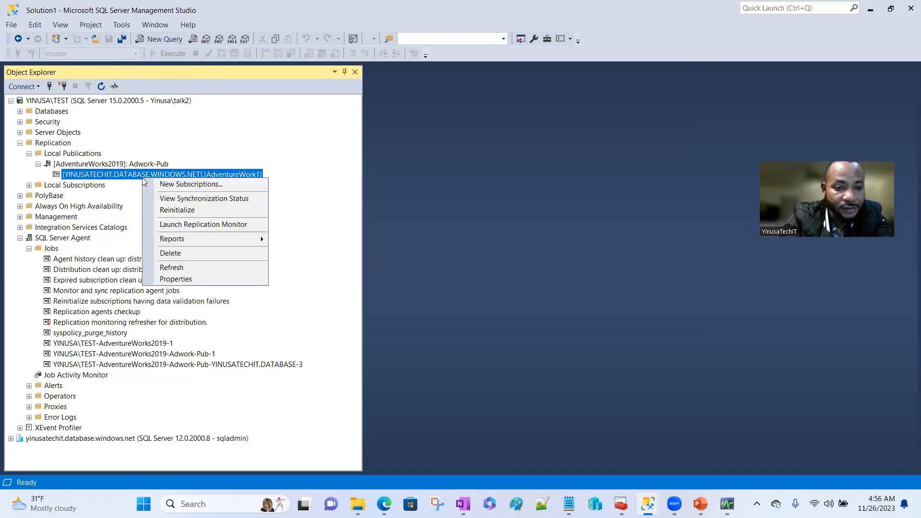
# - In Replication Monitor, confirm the subscription is Running, Snapshot Agent completed 71 articles, Log Reader Agent running
pyautogui.click(192, 225)
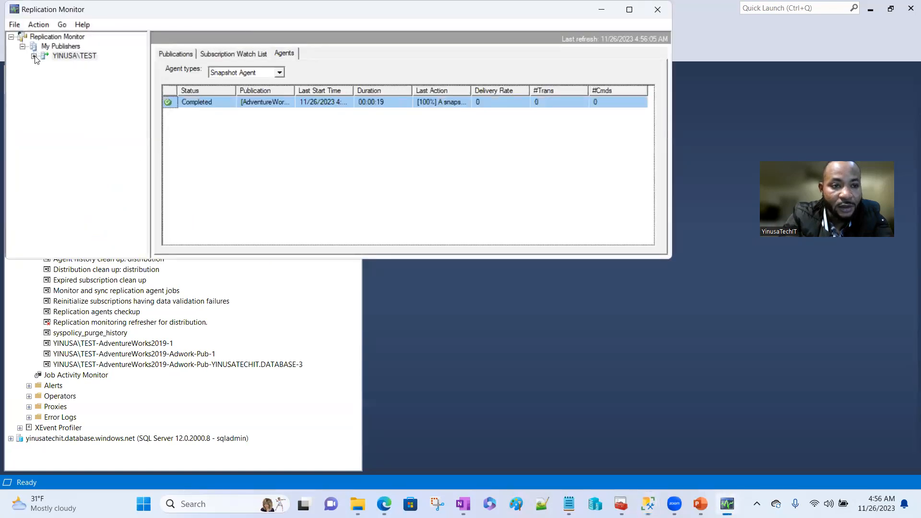
pyautogui.click(34, 56)
pyautogui.click(84, 66)
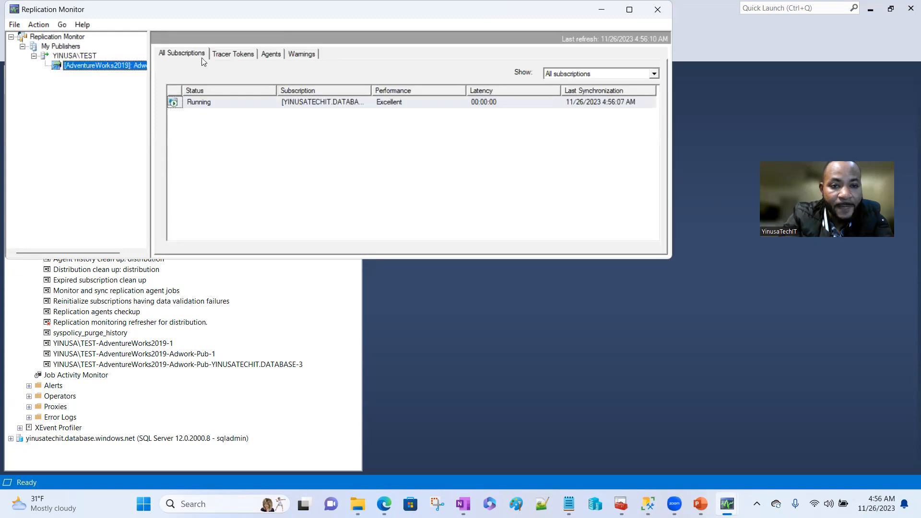
pyautogui.click(272, 56)
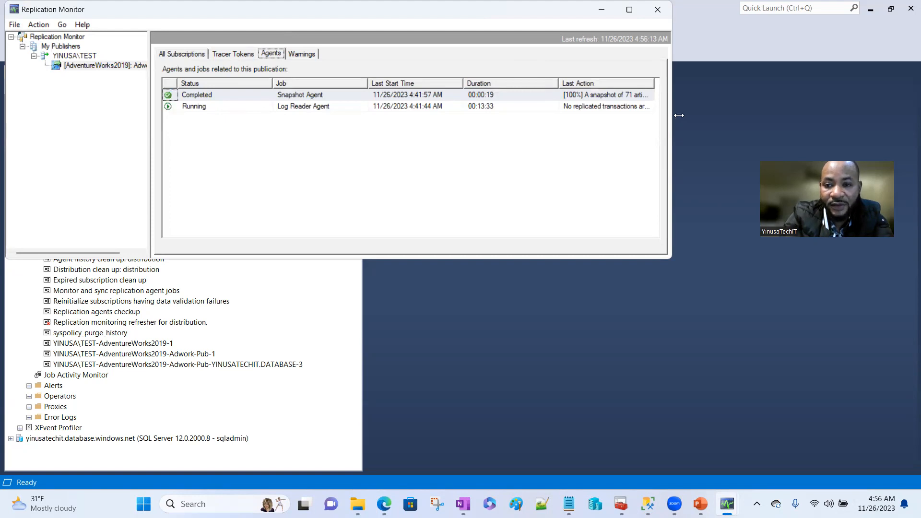
pyautogui.moveTo(679, 115); pyautogui.dragTo(743, 115)
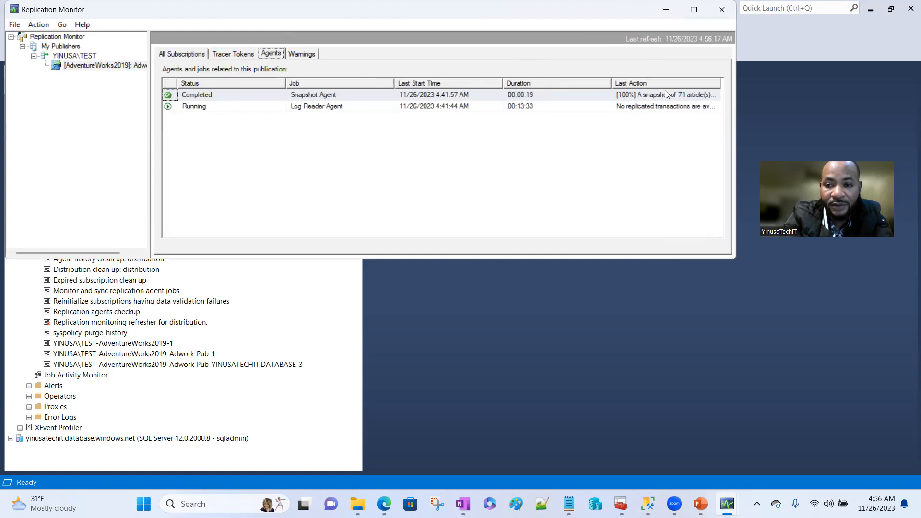
pyautogui.click(669, 13)
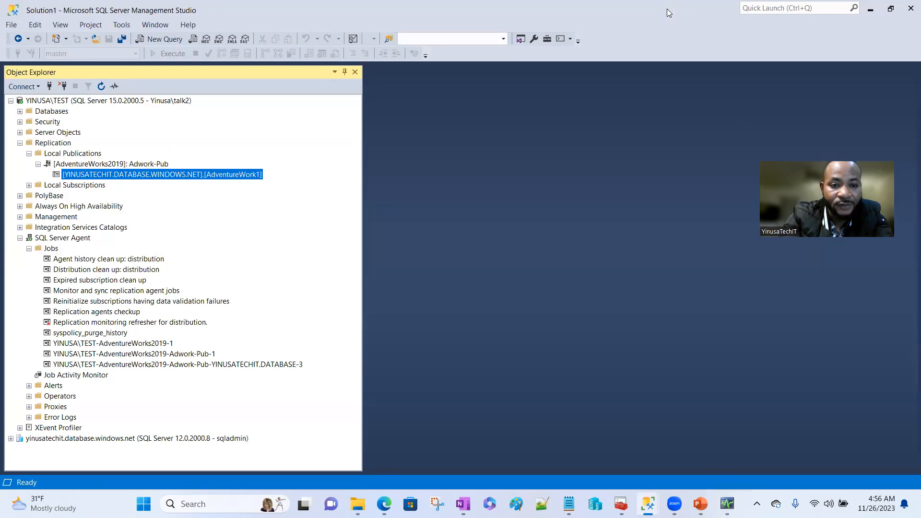
# - Collapse the Adwork-Pub publication and SQL Server Agent nodes in Object Explorer
pyautogui.click(39, 164)
pyautogui.click(20, 227)
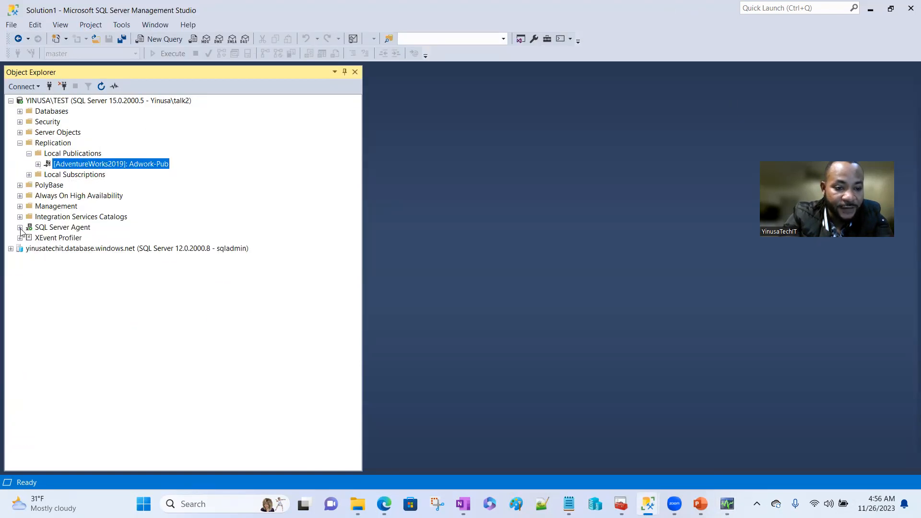